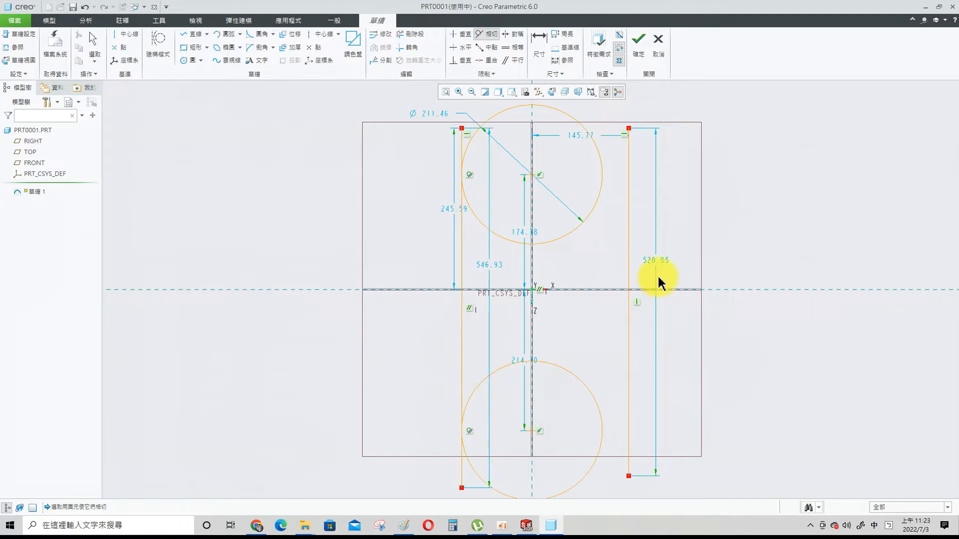
Make the right vertical line tangent to the upper and lower circles, deleting the conflicting constraint.
click(596, 200)
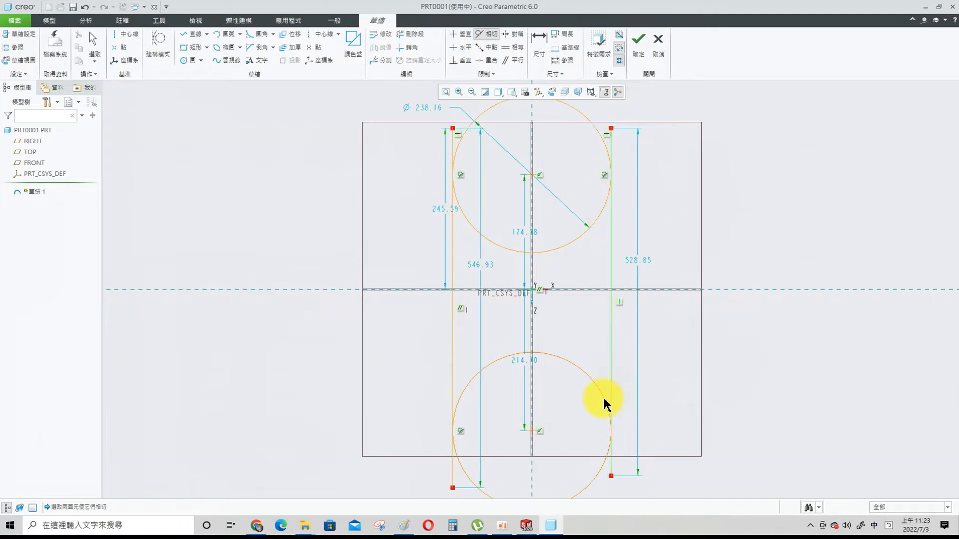
click(604, 404)
click(840, 108)
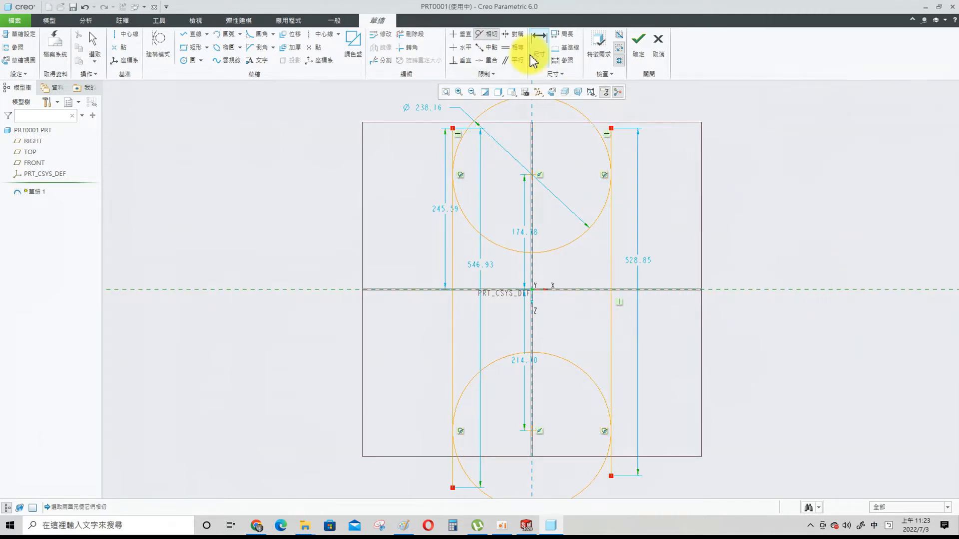
Try to make the upper and lower circles equal in radius.
click(515, 47)
click(575, 359)
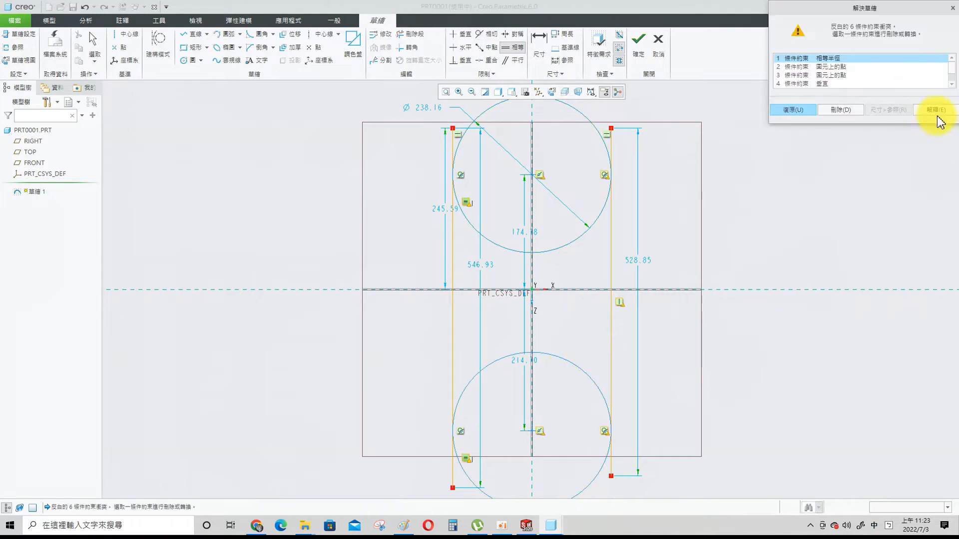
click(841, 110)
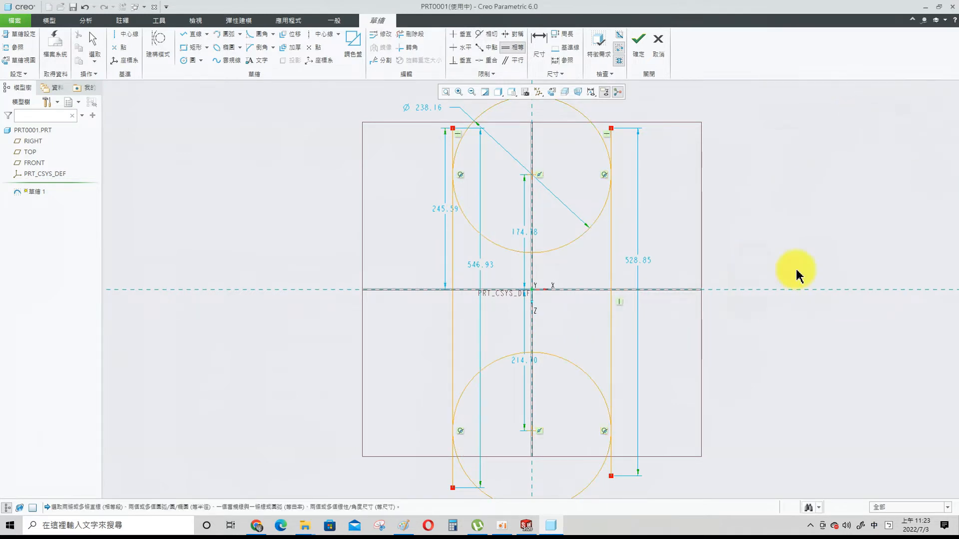
Trim off the vertical line ends beyond the circles and the left portions of the circles' inner arcs.
click(409, 34)
click(454, 145)
click(484, 242)
click(612, 147)
click(613, 466)
click(451, 478)
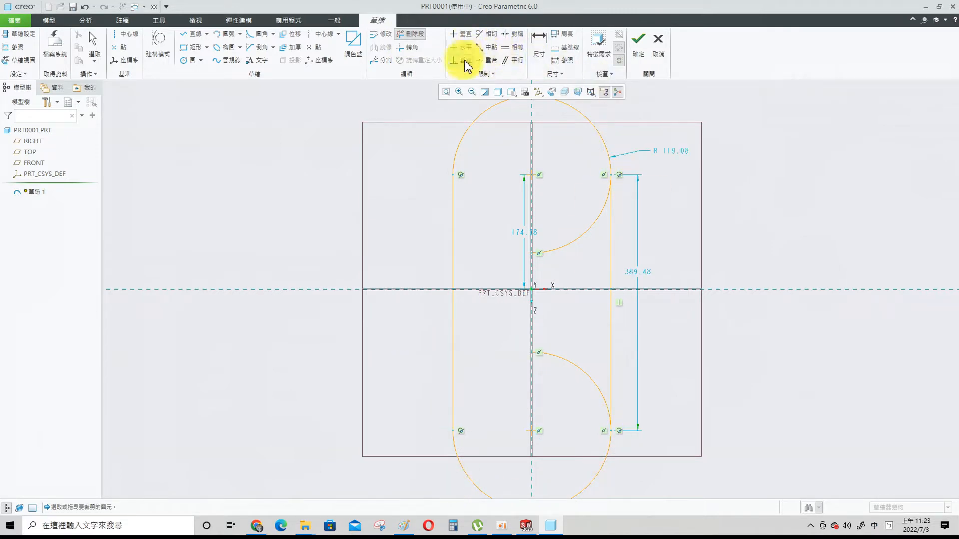
Corner-trim the right vertical line with the upper and lower arcs to close the slot outline.
click(604, 146)
click(612, 212)
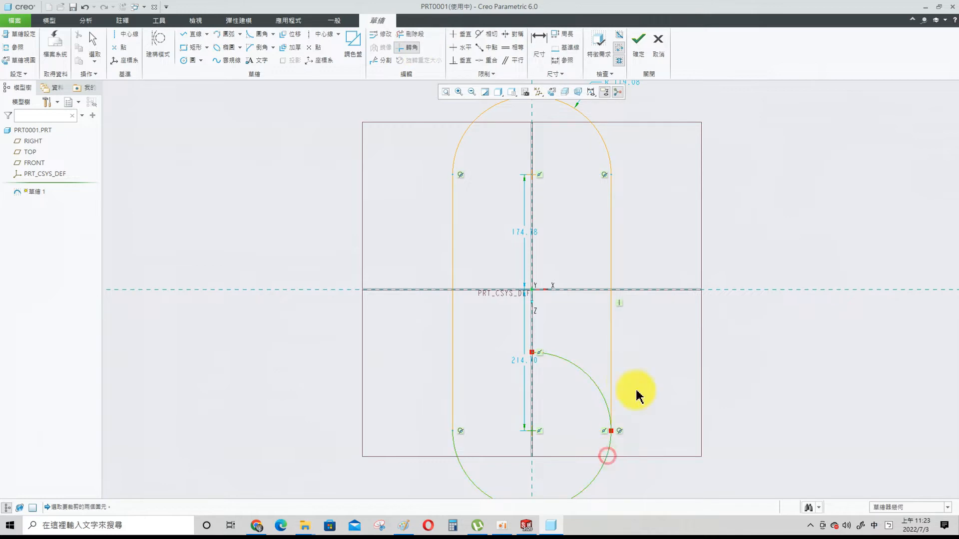
click(610, 383)
Try to dimension the distance between the slot's upper and lower end arcs.
click(539, 44)
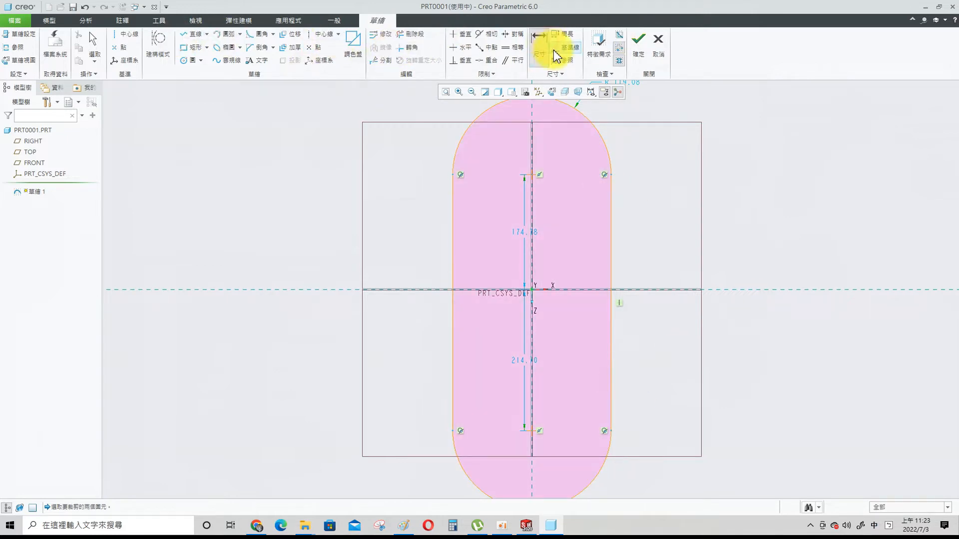
click(606, 145)
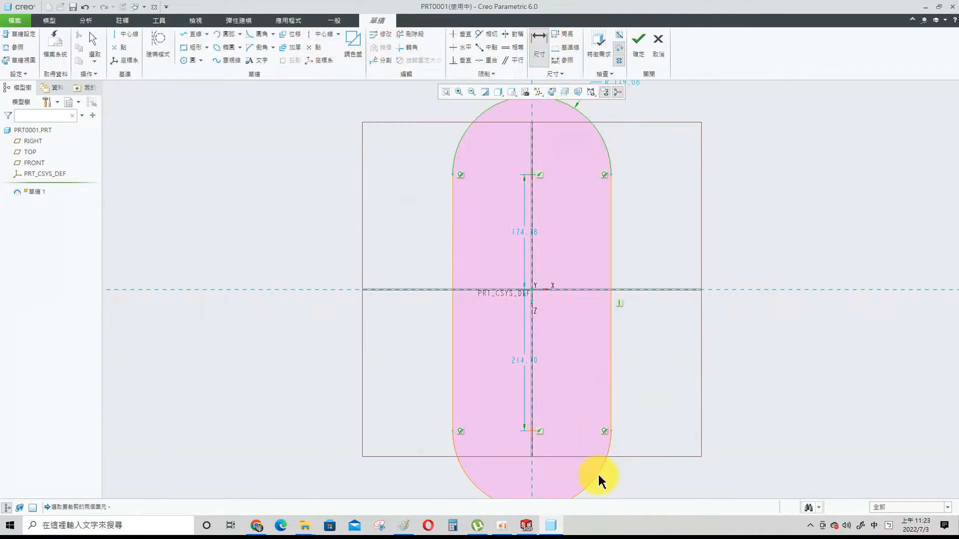
click(599, 475)
middle_click(671, 279)
click(825, 113)
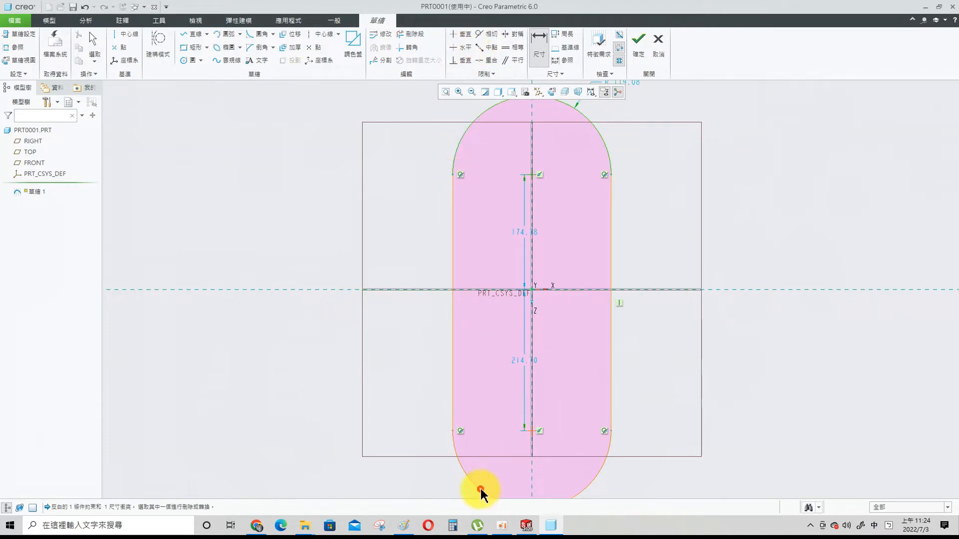
middle_click(416, 322)
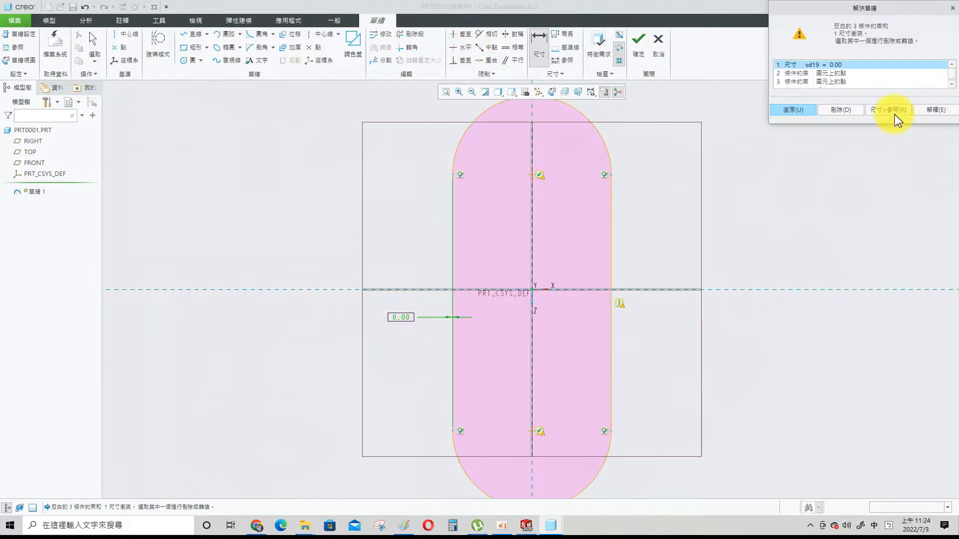
click(842, 111)
Dimension the spacing between the two arc centres as 72, and dimension the upper centre from the horizontal axis.
middle_click(398, 324)
text(72)
key(Return)
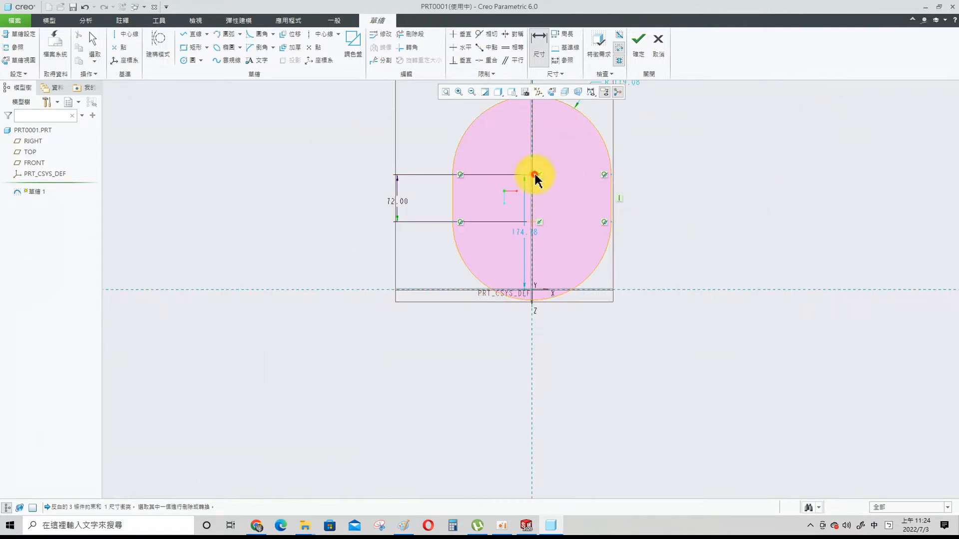
middle_click(314, 208)
key(Return)
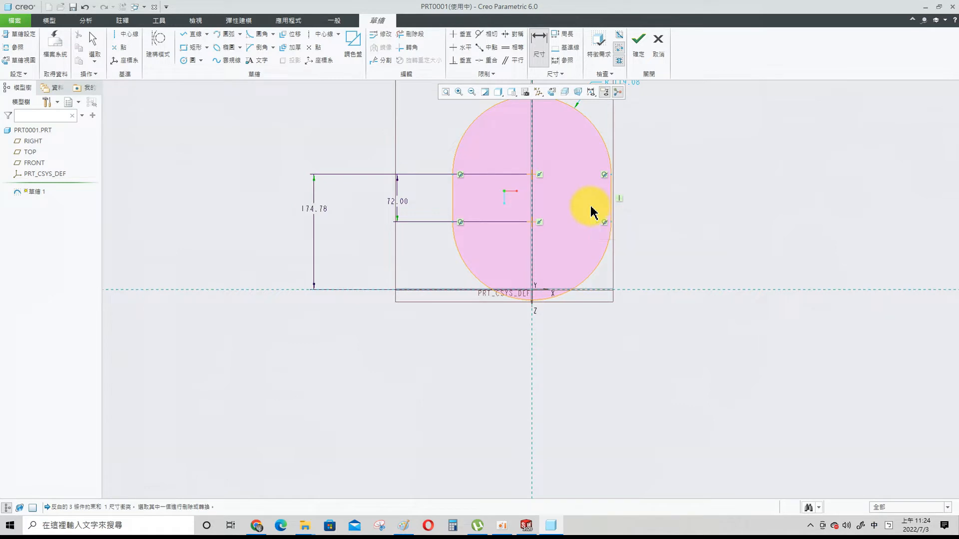
Add the sketch relation sd21=sd20/2 so the arc centres are symmetric about the horizontal axis.
click(160, 21)
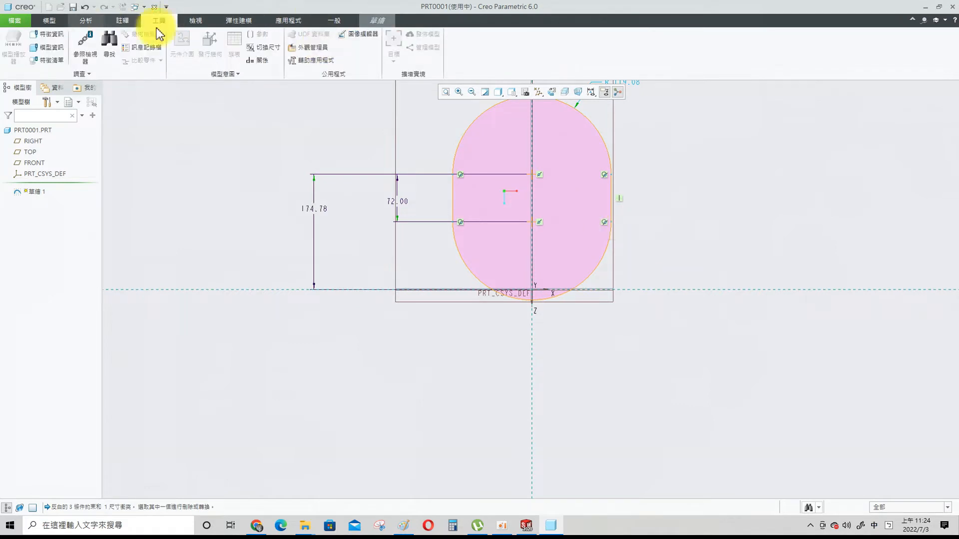
click(258, 60)
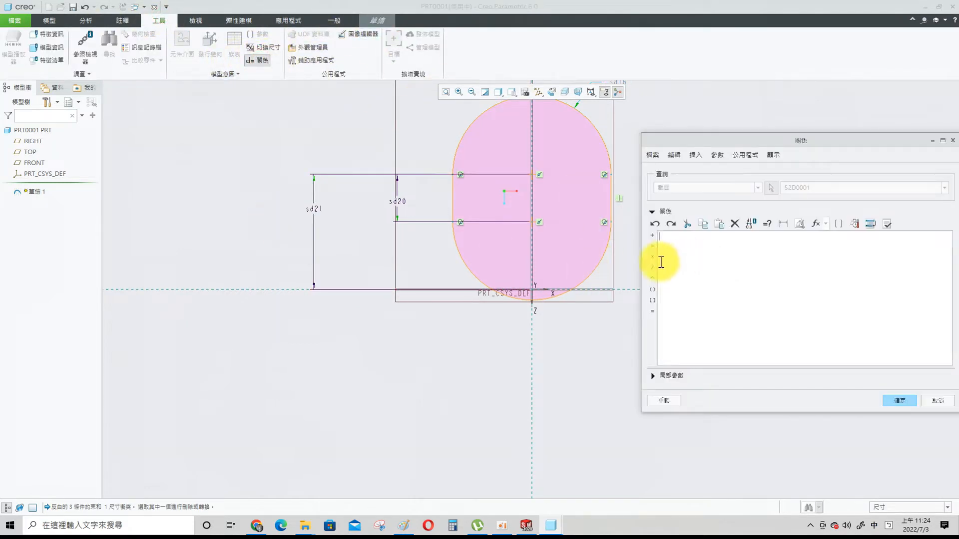
click(315, 206)
click(652, 310)
click(397, 202)
click(655, 269)
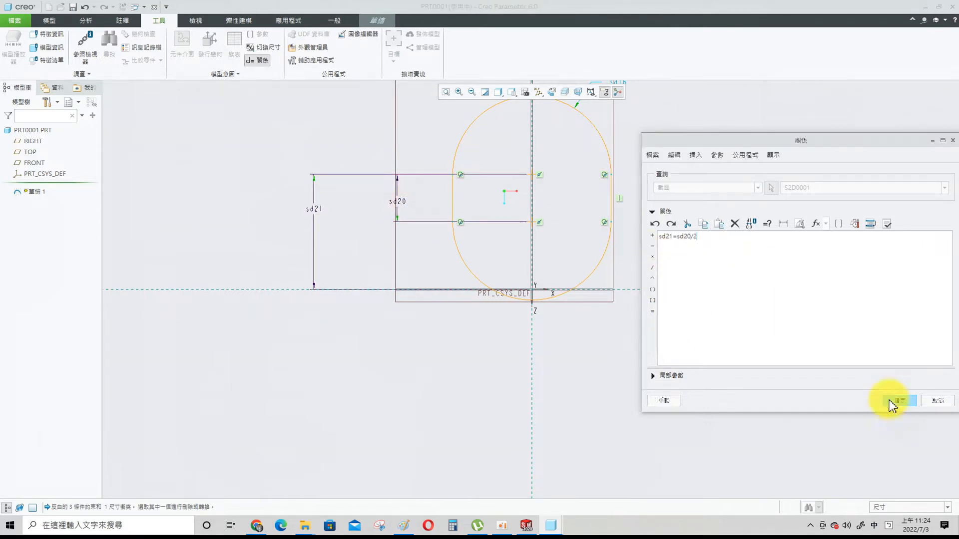
click(899, 402)
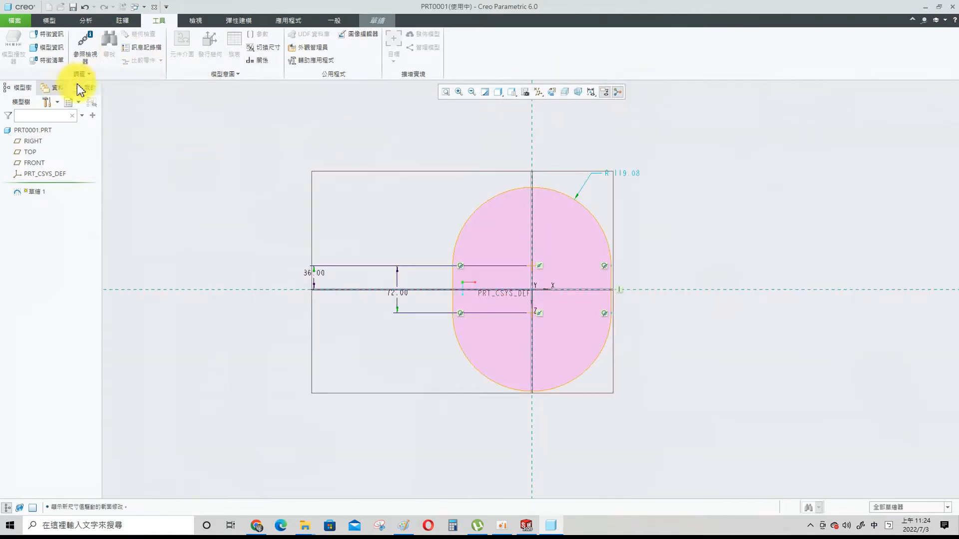
Set the slot's end arc radius to 32 and finish the sketch.
click(48, 20)
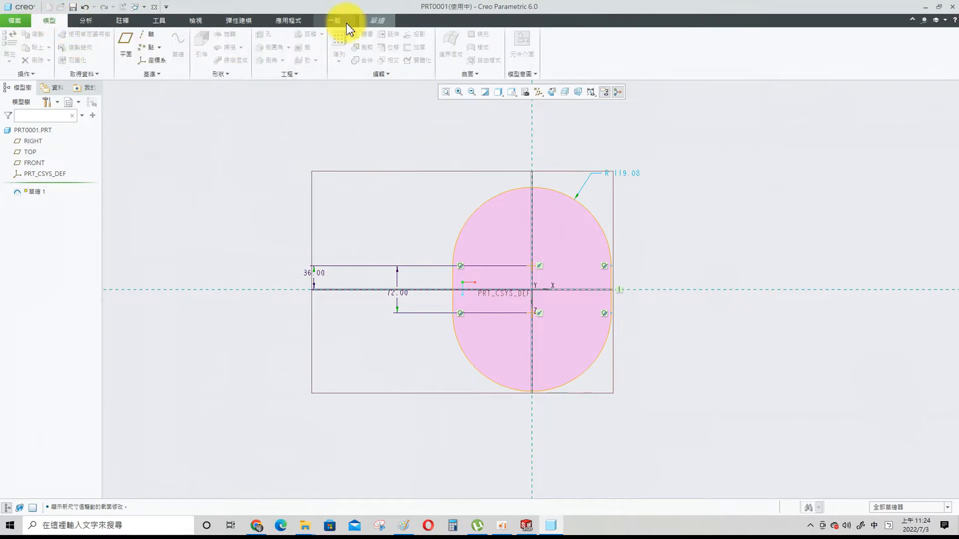
click(377, 20)
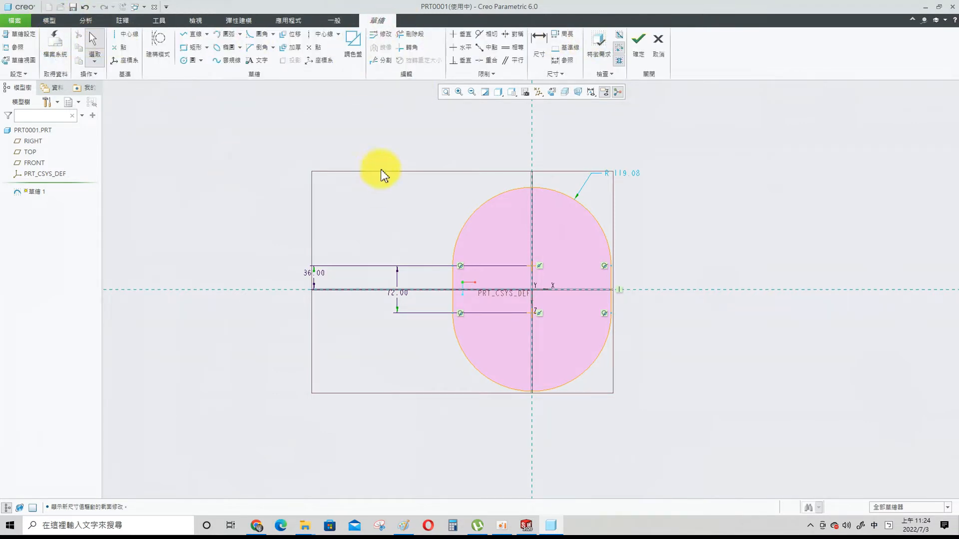
text(32)
key(Return)
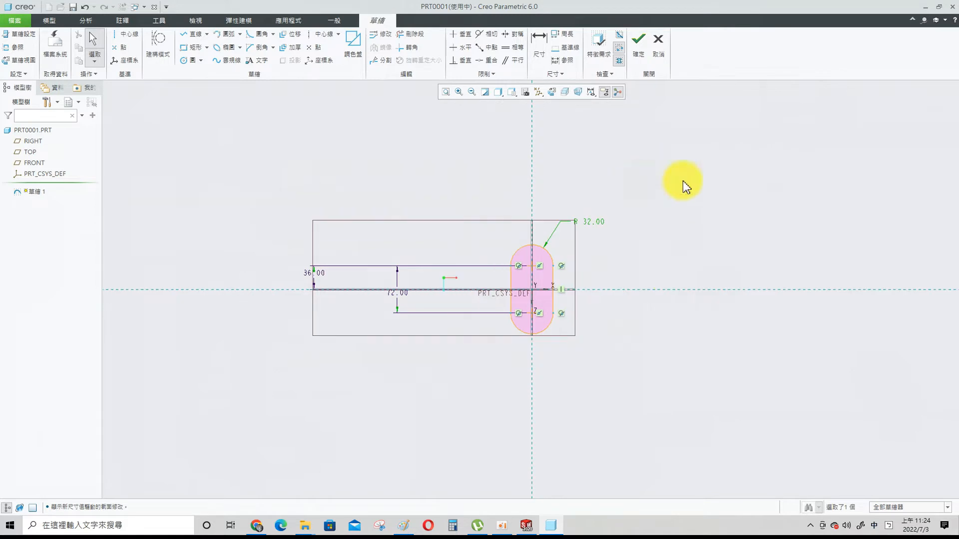
click(667, 259)
scroll(670, 266, down, 2)
middle_drag(670, 266, 557, 271)
click(640, 45)
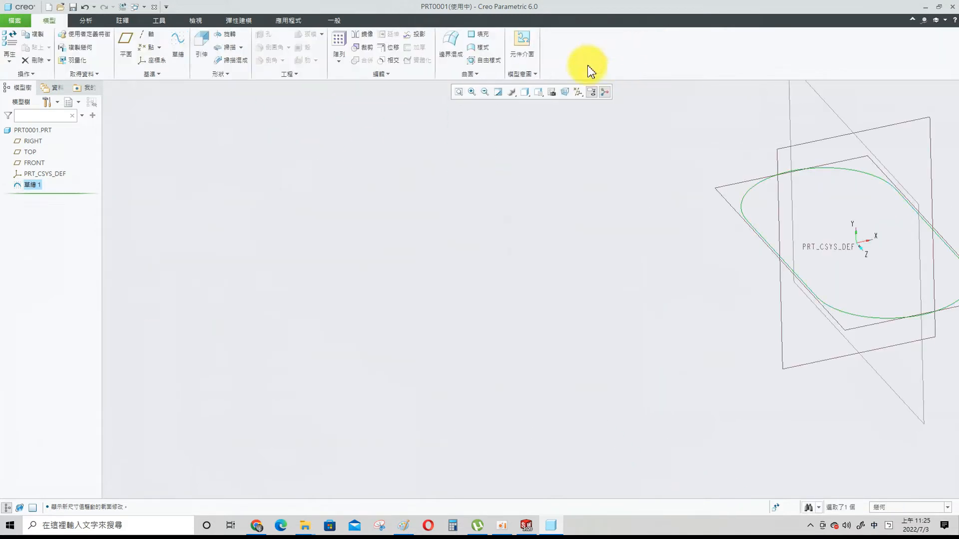
Extrude the slot sketch as a solid to a depth of 10.
click(205, 47)
double_click(117, 44)
text(10)
key(Return)
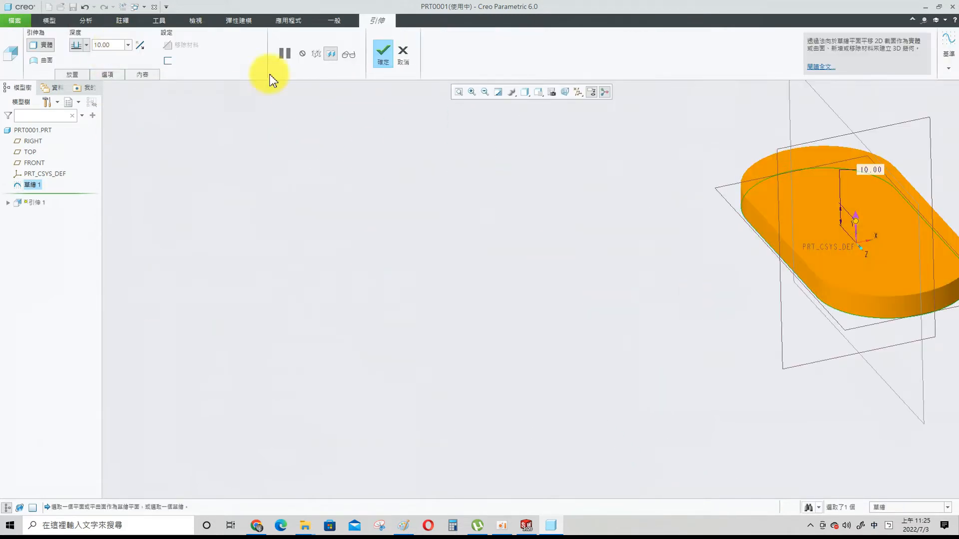
click(385, 52)
middle_drag(877, 240, 535, 182)
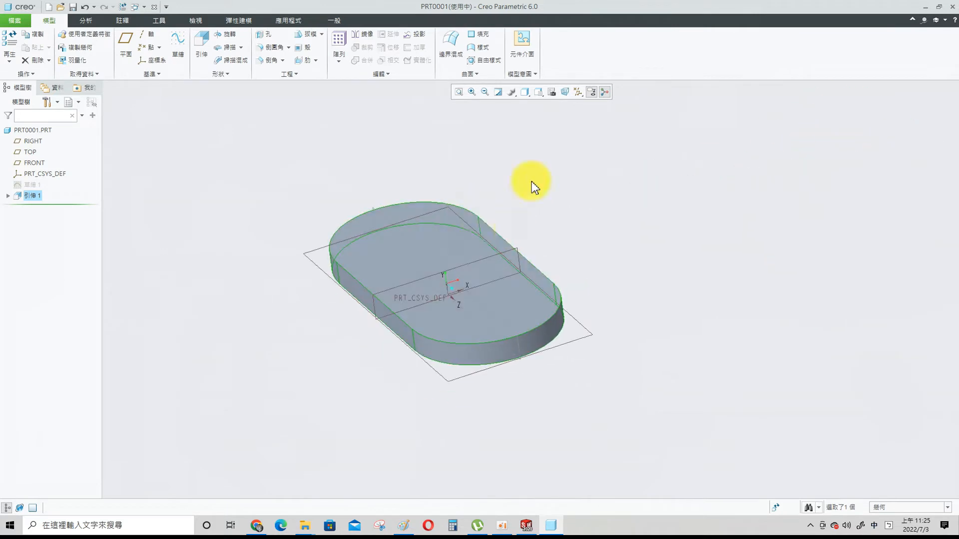
Start a sketch on the top face of the extruded plate and orient the view to the sketch plane.
click(518, 263)
click(562, 246)
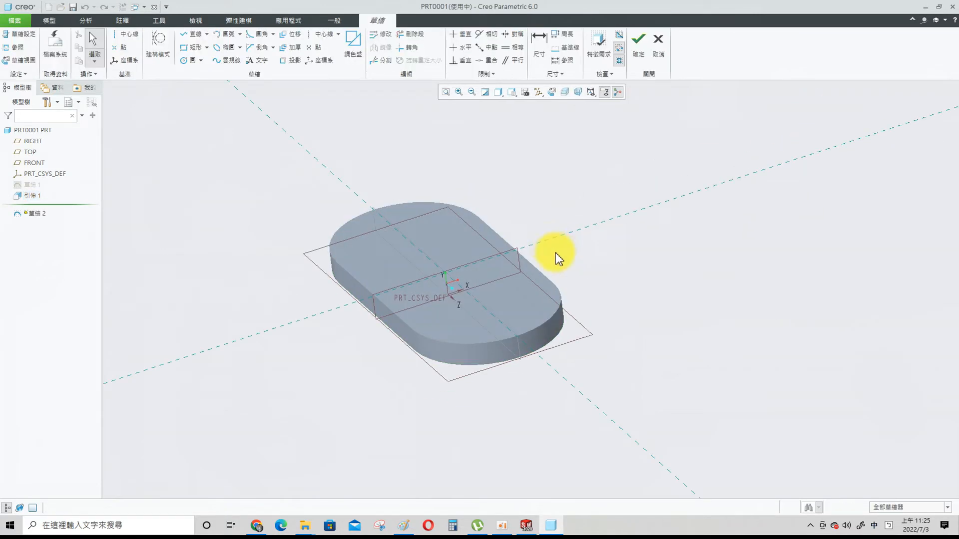
click(19, 59)
Hide the spin centre and all datum features, and display the model shaded with edges.
click(605, 94)
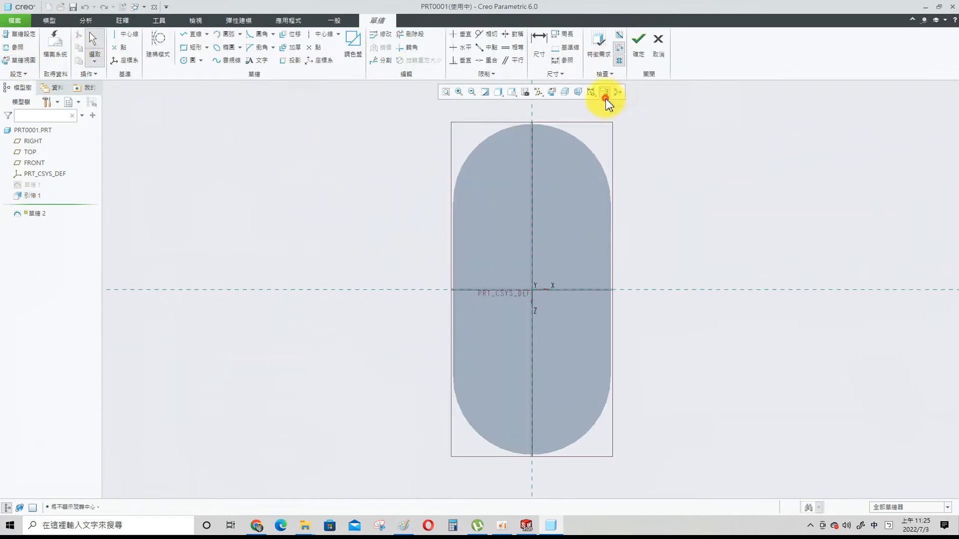
click(540, 93)
click(545, 104)
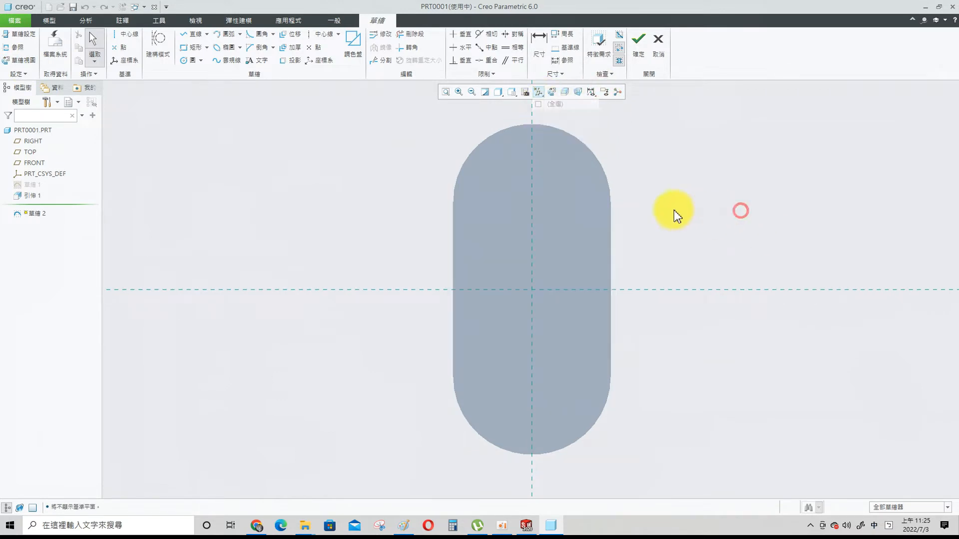
click(496, 94)
click(509, 112)
Sketch an upper and a lower circle on the vertical axis, about 25 in diameter, and make them equal.
click(184, 60)
click(532, 184)
click(532, 388)
click(561, 405)
click(514, 47)
click(535, 157)
click(567, 381)
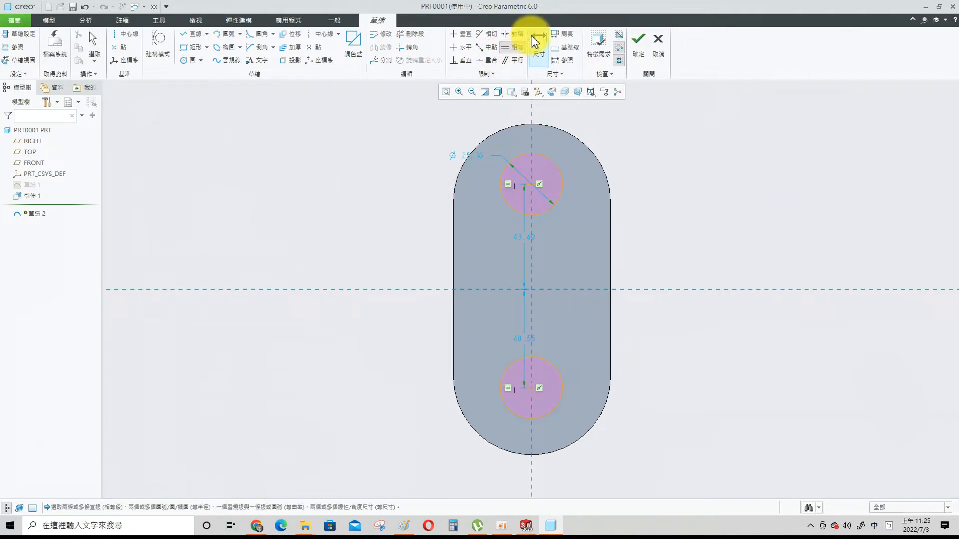
Set the circles' diameter to 16 and move the upper circle's centre to about 24.65 above the horizontal axis.
click(93, 43)
drag(465, 162, 486, 177)
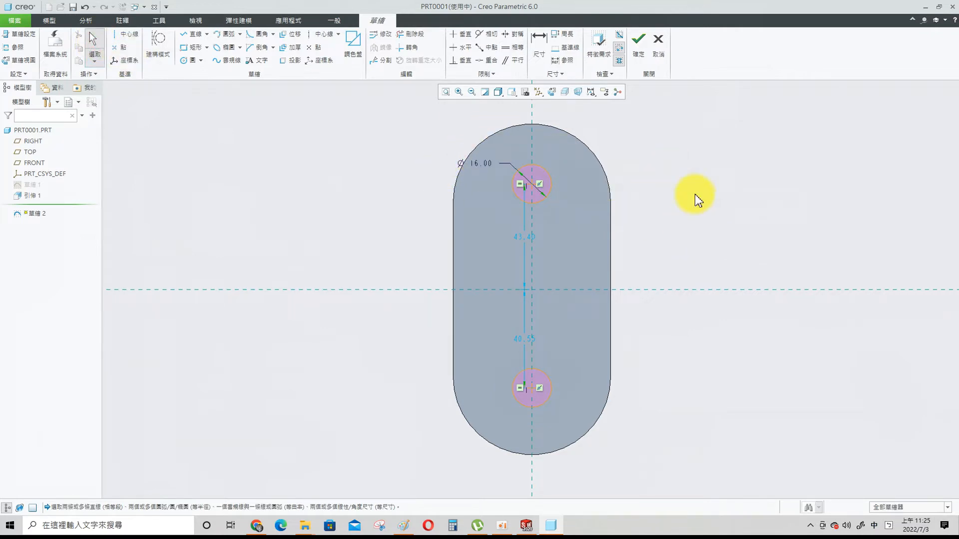
click(532, 191)
Turn on the display of all datum features and return to the sketch's 2D orientation.
click(538, 92)
click(538, 116)
middle_drag(702, 210, 652, 176)
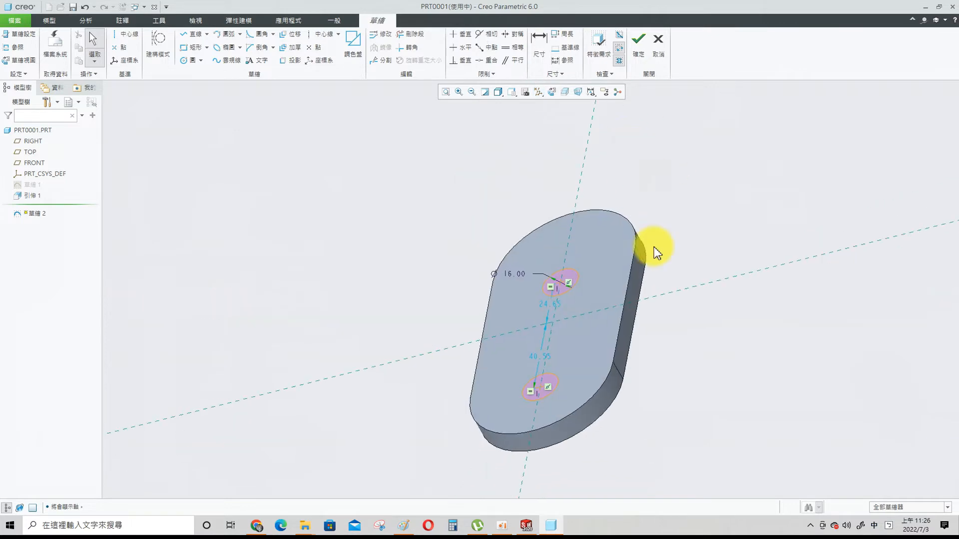
scroll(572, 306, up, 3)
click(539, 92)
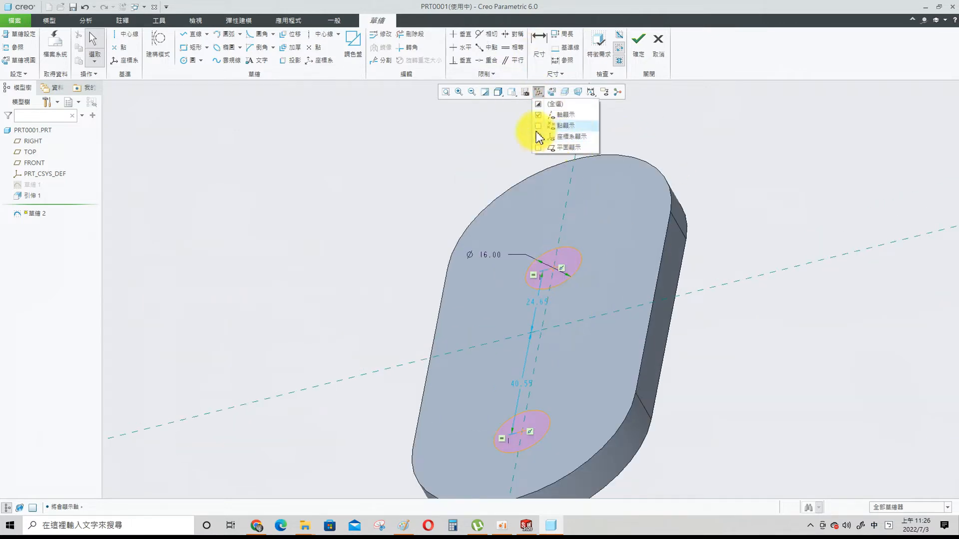
click(538, 104)
middle_drag(684, 223, 717, 235)
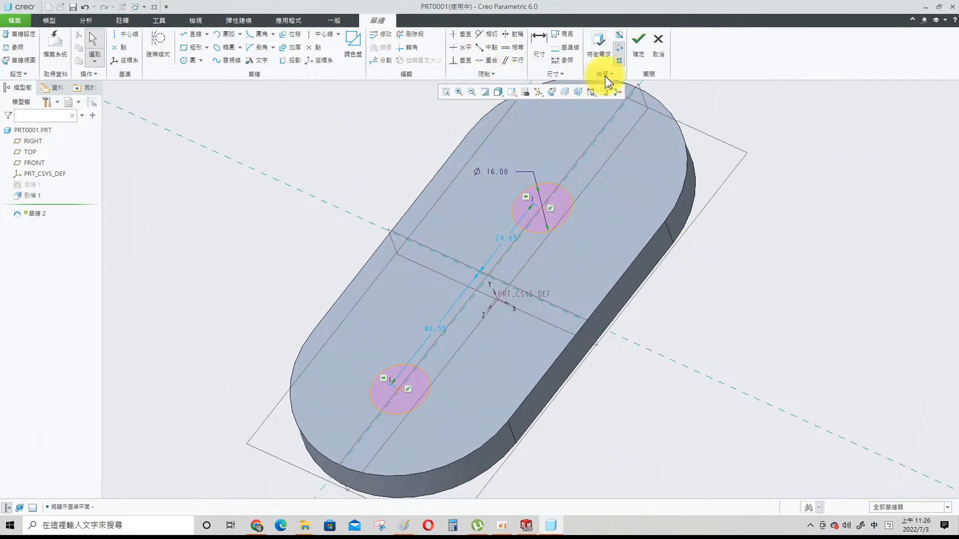
click(29, 62)
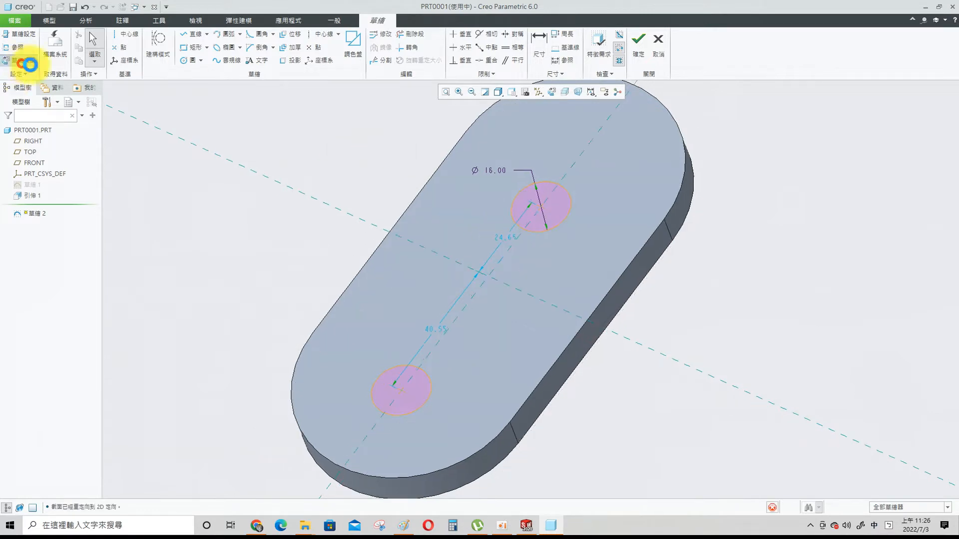
mouse_move(738, 144)
shift+middle_down()
mouse_move(700, 179)
mouse_move(609, 196)
shift+middle_up()
Dimension the vertical distance between the two circle centres as 72.
click(539, 45)
click(435, 212)
click(435, 375)
middle_click(217, 240)
text(72)
key(Return)
Add the sketch relation sd1=sd4/2 so the circles are symmetric about the horizontal axis.
click(152, 23)
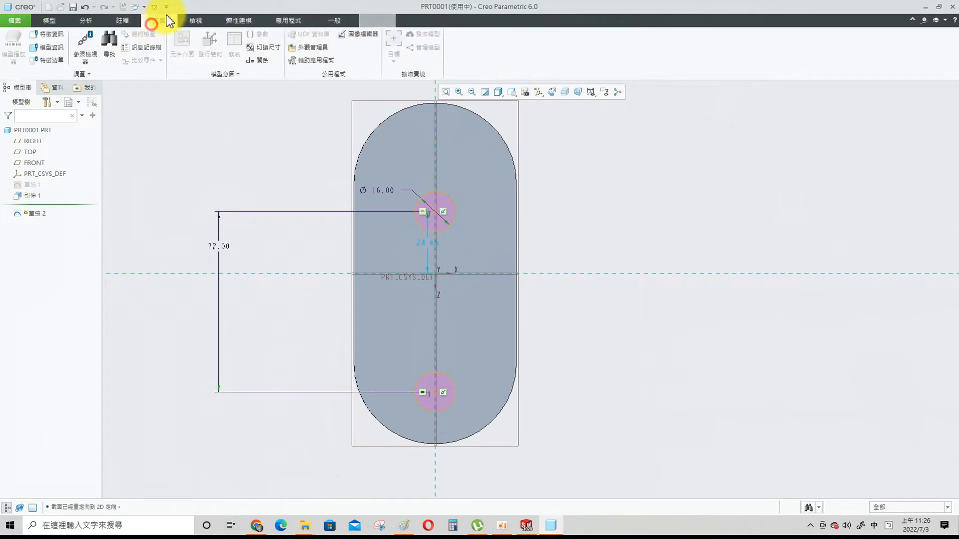
click(259, 61)
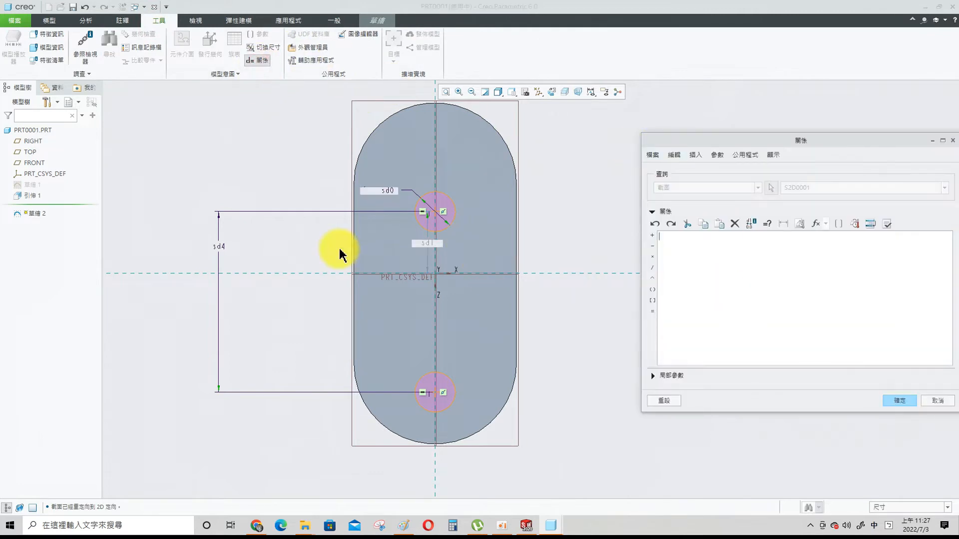
click(427, 241)
click(652, 311)
click(218, 246)
click(652, 268)
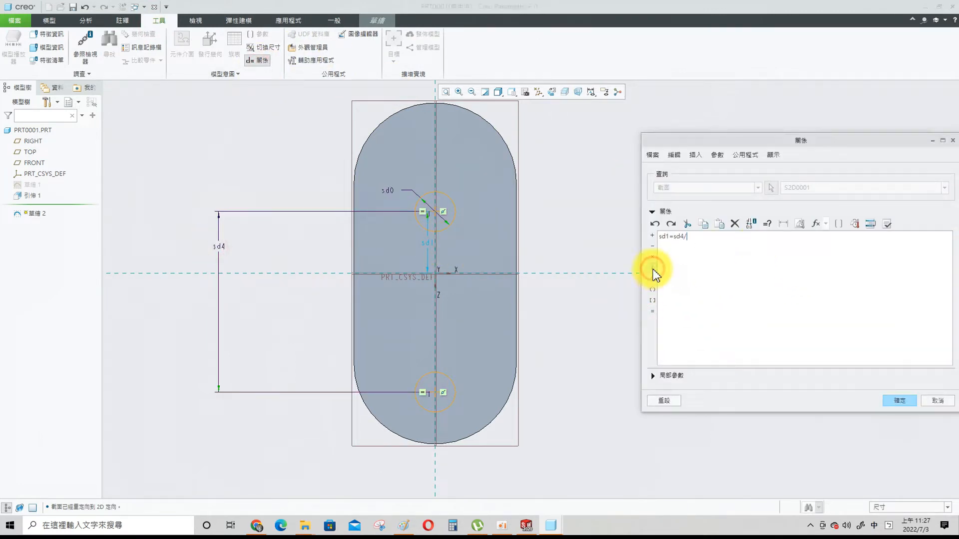
click(900, 401)
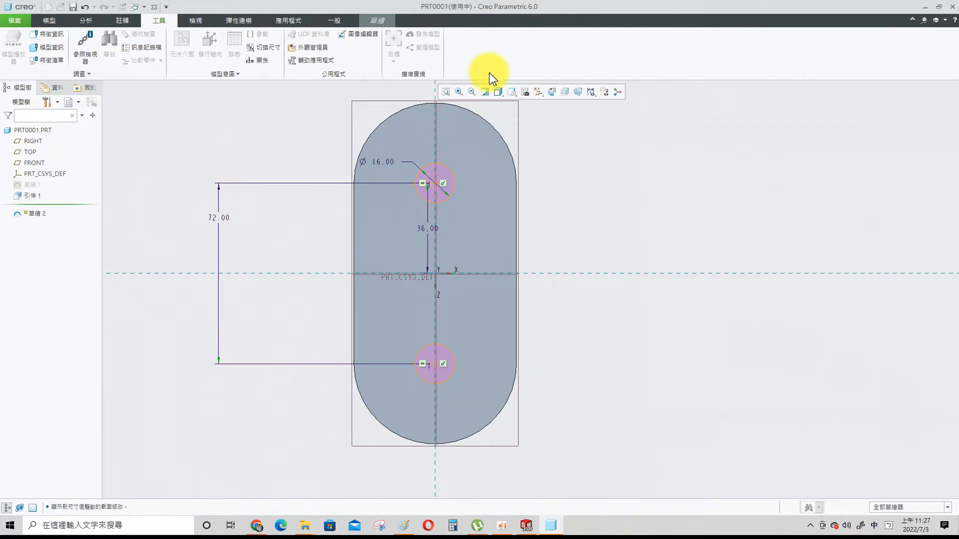
Finish the circle sketch and extrude it as a material-removing cut through the plate, making two through holes.
click(374, 21)
key(ctrl+d)
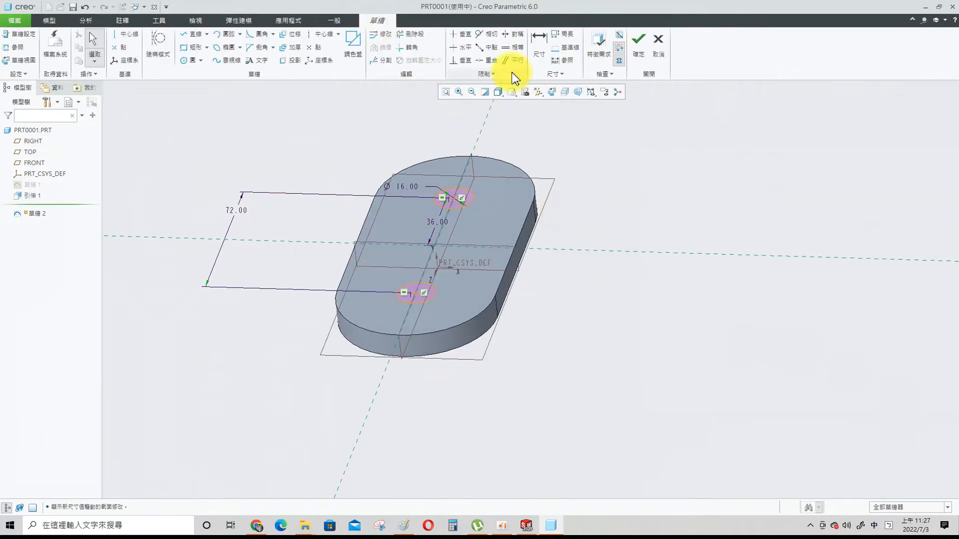
click(639, 40)
click(199, 42)
click(170, 45)
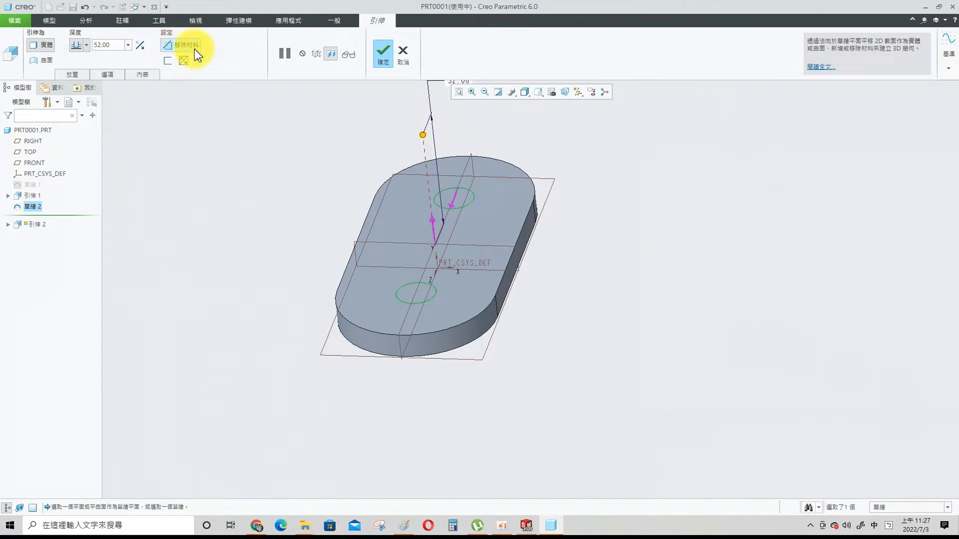
click(141, 47)
click(79, 101)
click(378, 55)
Edit the plate's base sketch and set its end radius to 16.
click(43, 207)
click(43, 206)
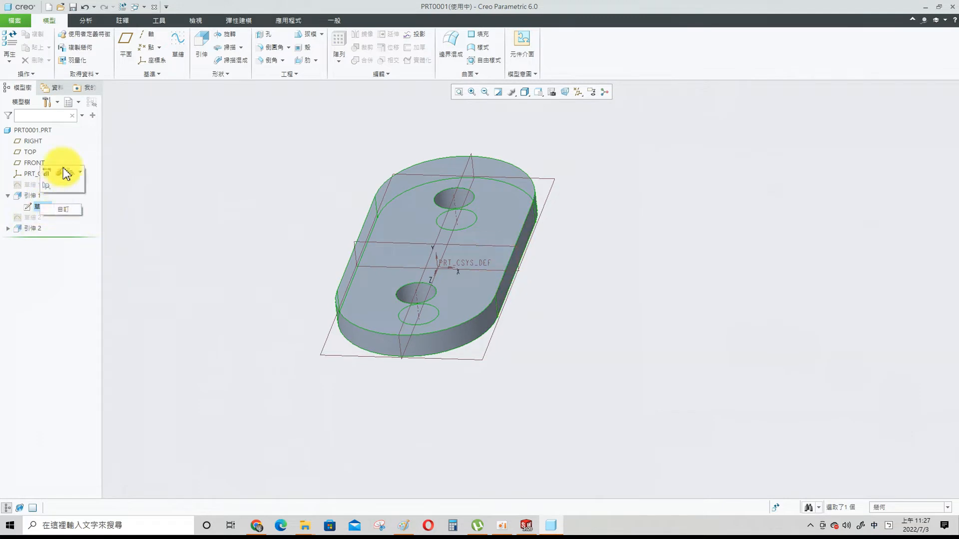
click(56, 175)
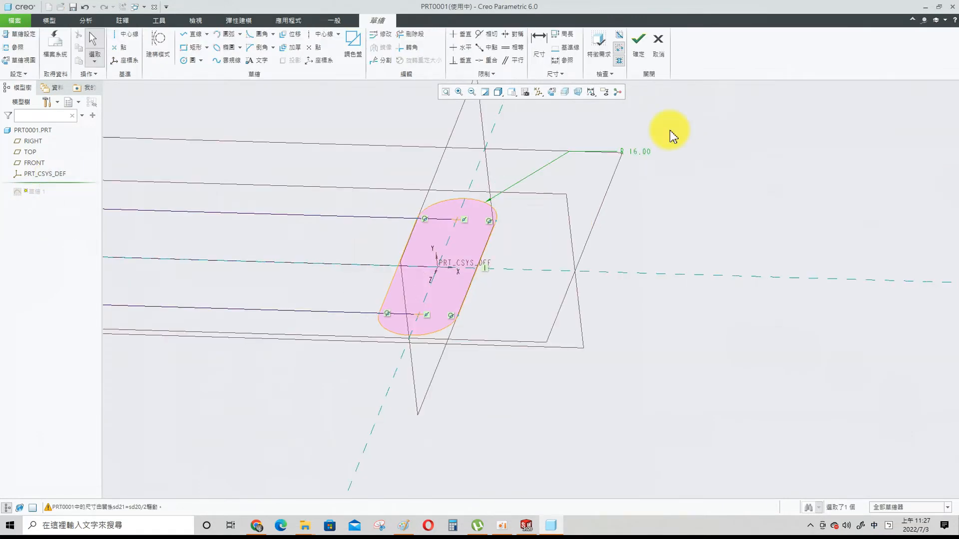
click(640, 48)
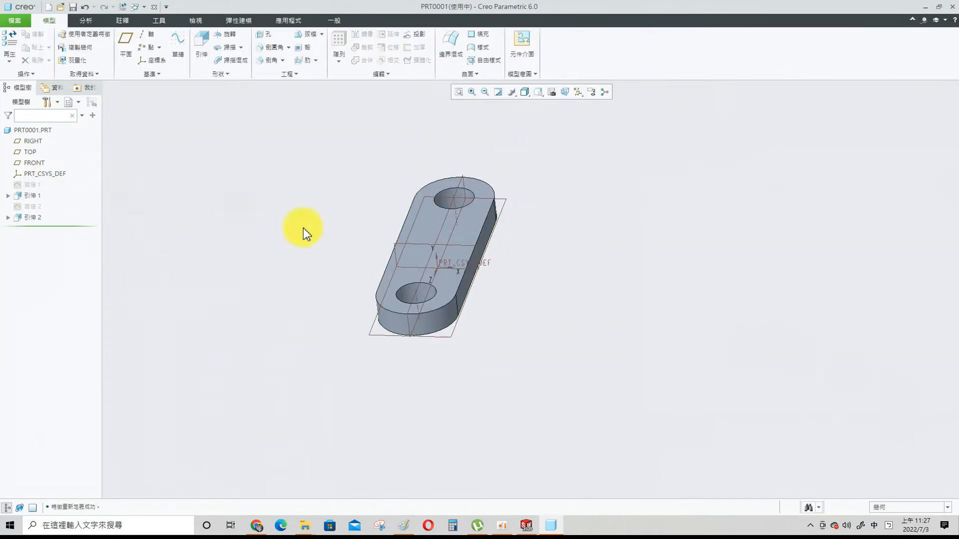
Start a new sketch on the FRONT plane and orient it parallel to the screen.
key(alt+Tab)
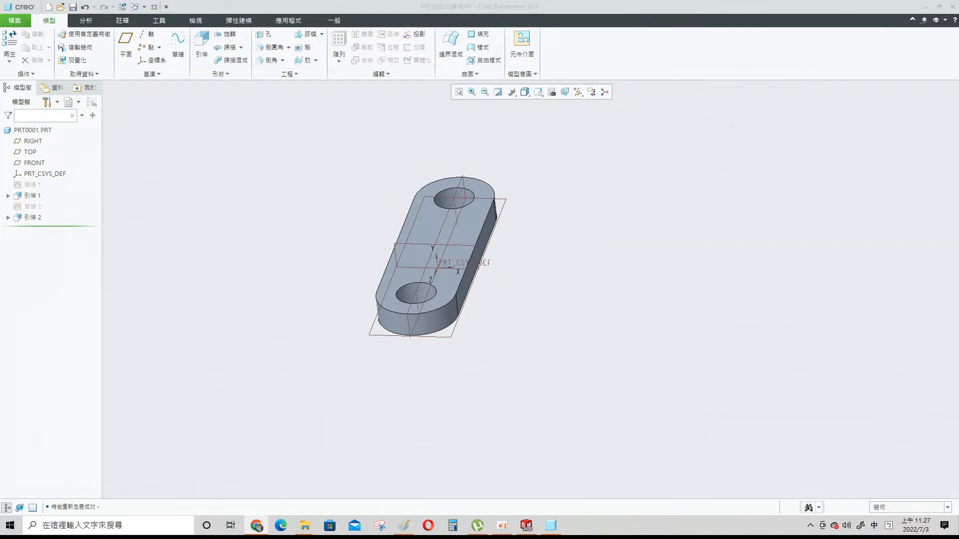
click(404, 527)
click(403, 247)
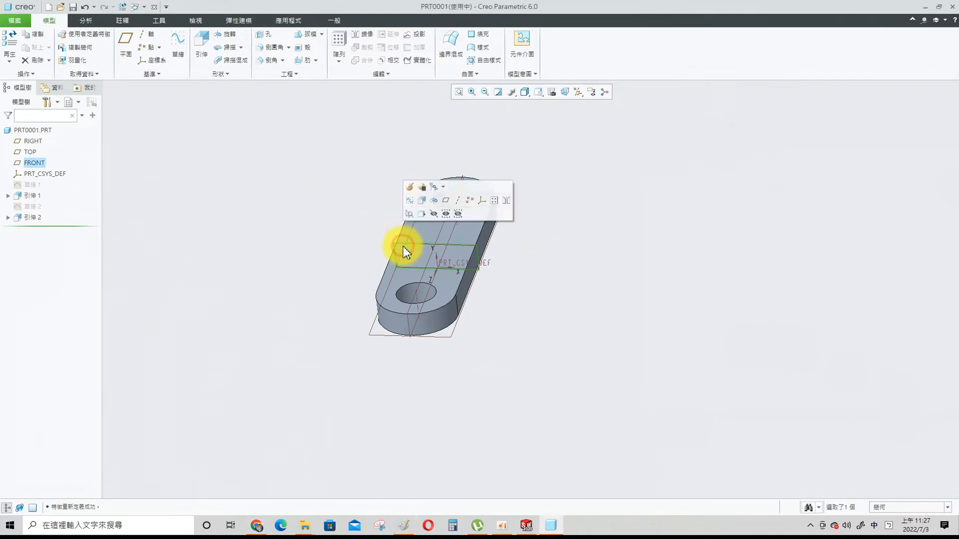
click(177, 40)
click(21, 61)
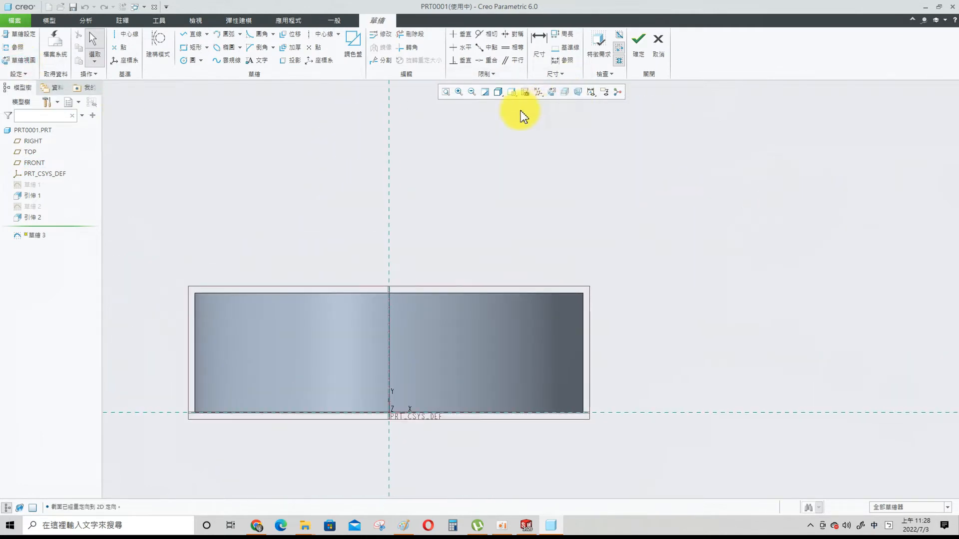
Hide all datum features and add the plate's top face and right side face as sketch references.
click(538, 92)
click(547, 110)
click(17, 47)
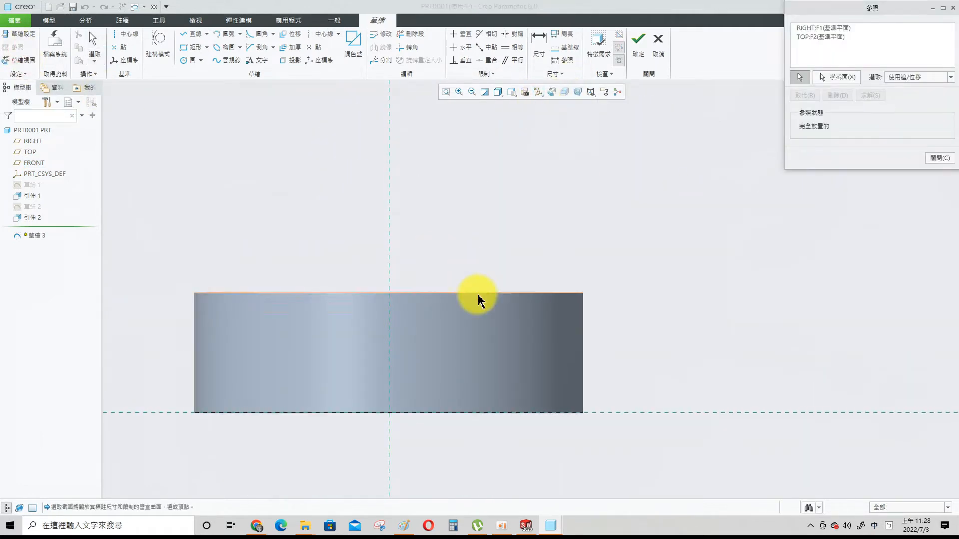
click(478, 298)
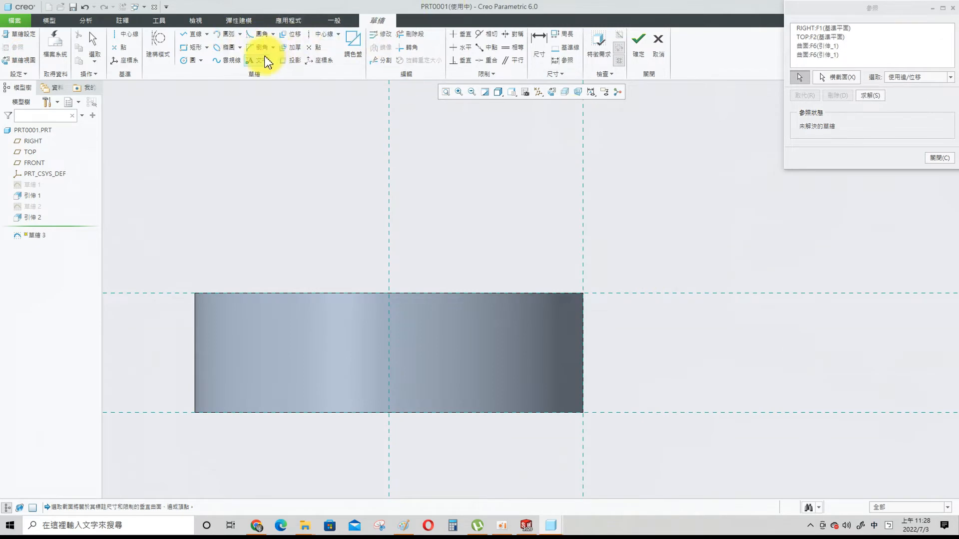
Draw a rectangle 12 wide and 19 high on the plate's top, flush with its right side face.
click(195, 47)
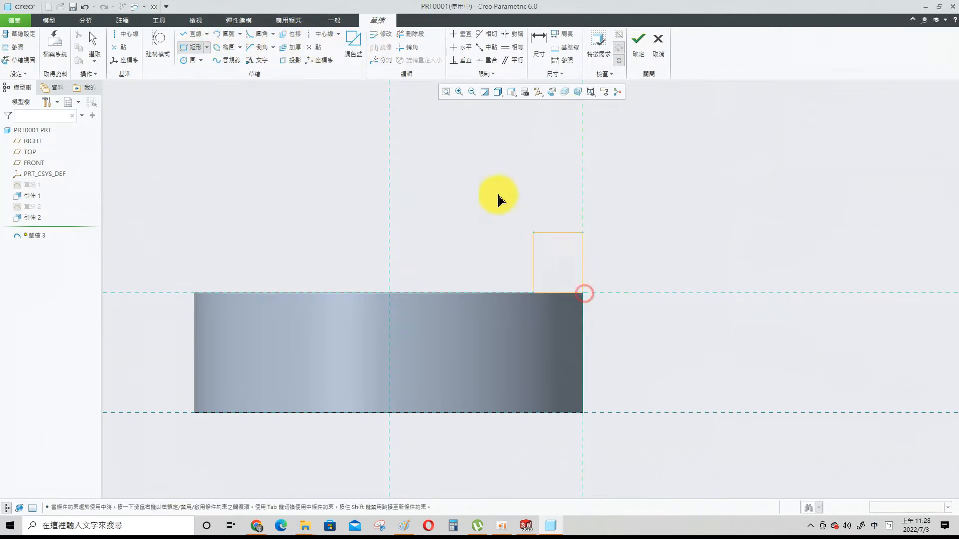
click(539, 37)
text(19)
key(Return)
double_click(549, 299)
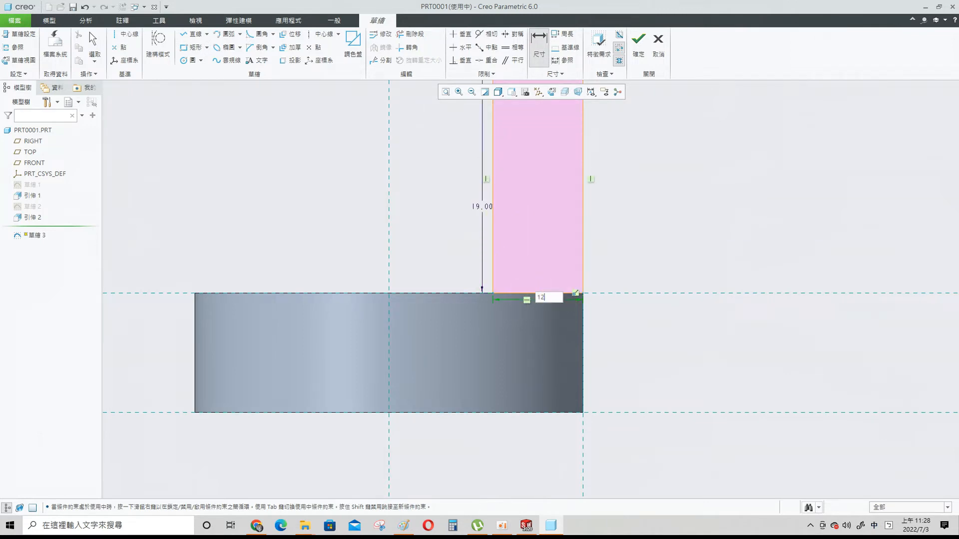
text(12)
key(Return)
Finish the sketch and extrude the rectangle symmetrically to a total depth of 48.
middle_drag(577, 289, 628, 324)
scroll(628, 323, up, 3)
click(638, 39)
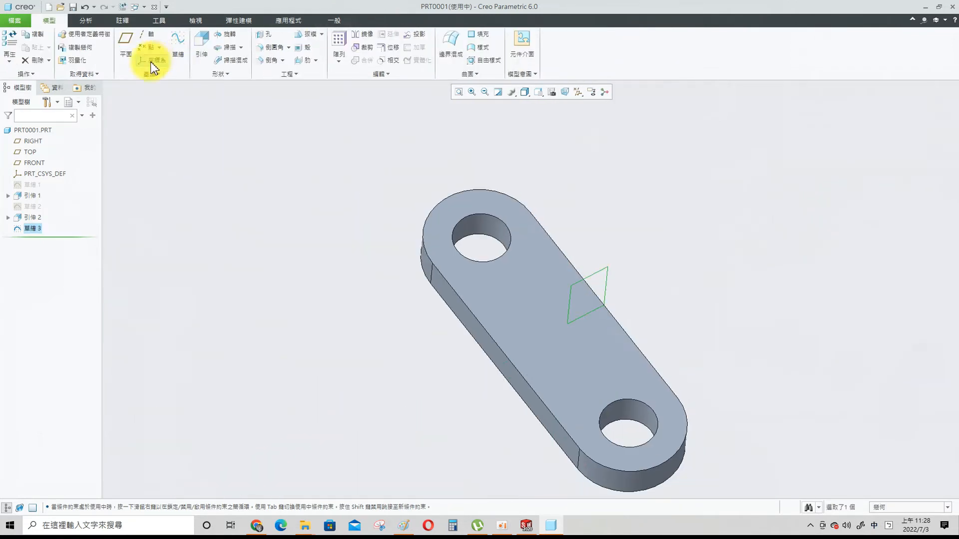
click(205, 43)
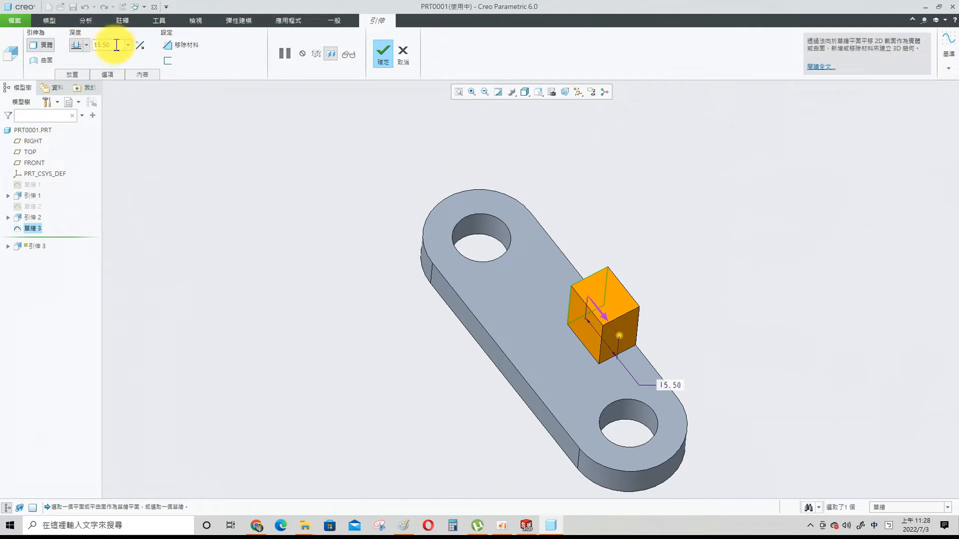
click(76, 73)
double_click(115, 45)
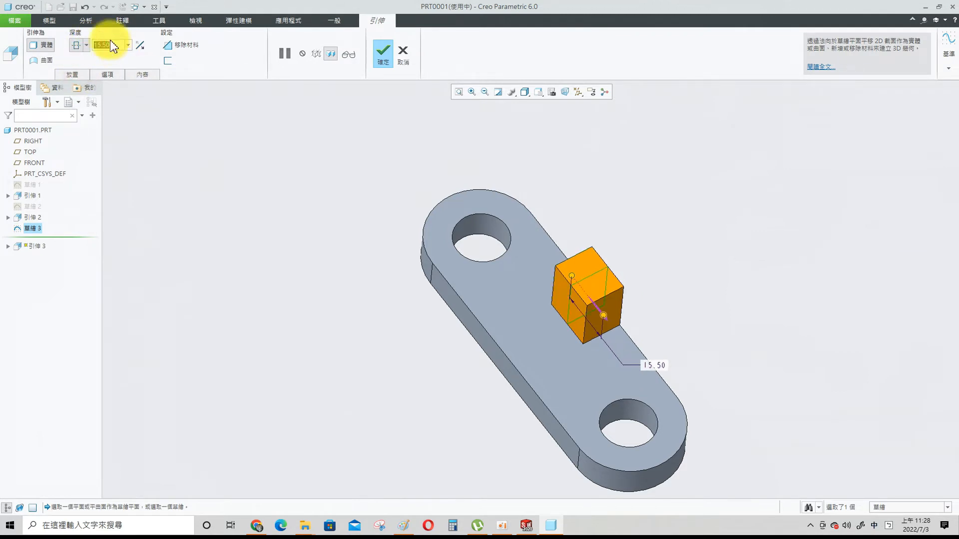
text(48)
key(Return)
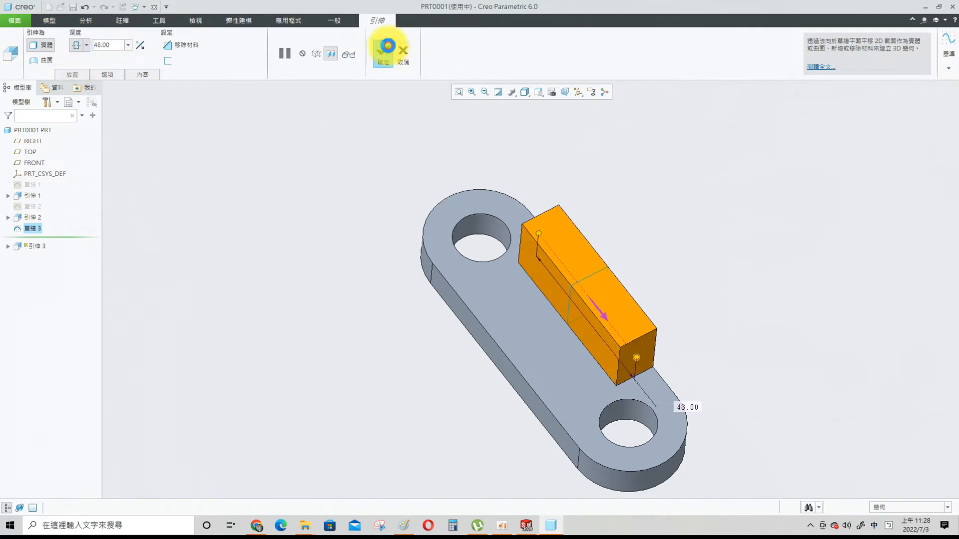
click(389, 45)
Start a sketch on the block's top face, viewed straight on, and draw a circle about 39 in diameter to the right of the plate.
click(612, 276)
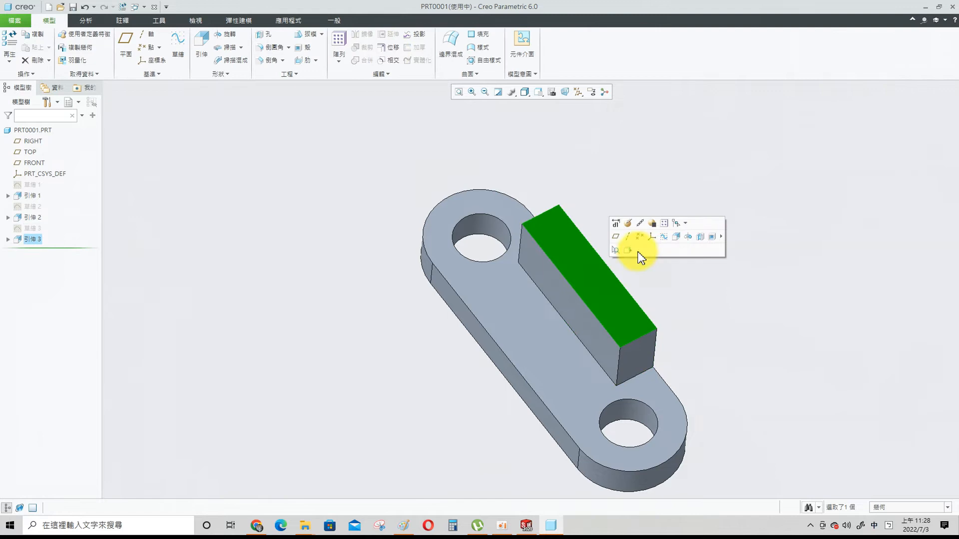
click(664, 237)
click(20, 59)
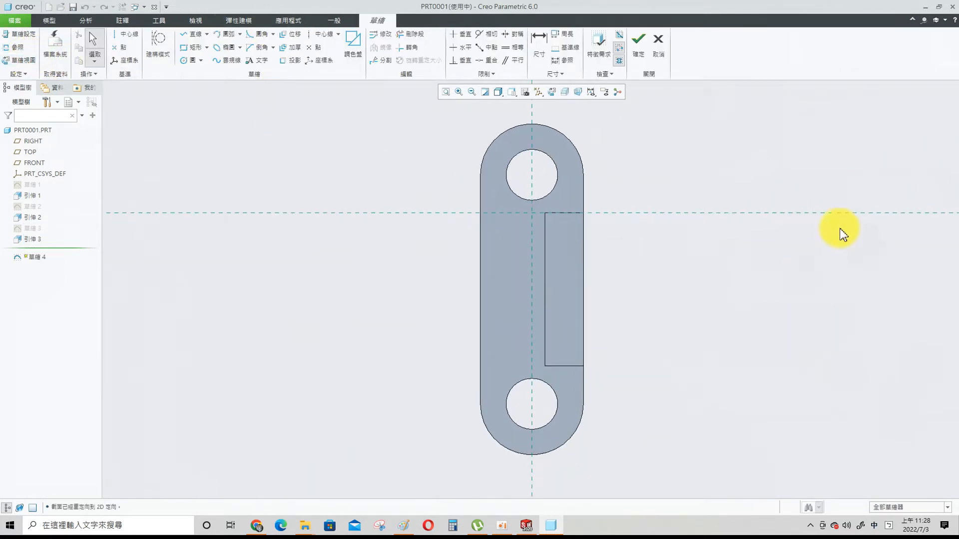
middle_drag(697, 270, 527, 254)
click(184, 60)
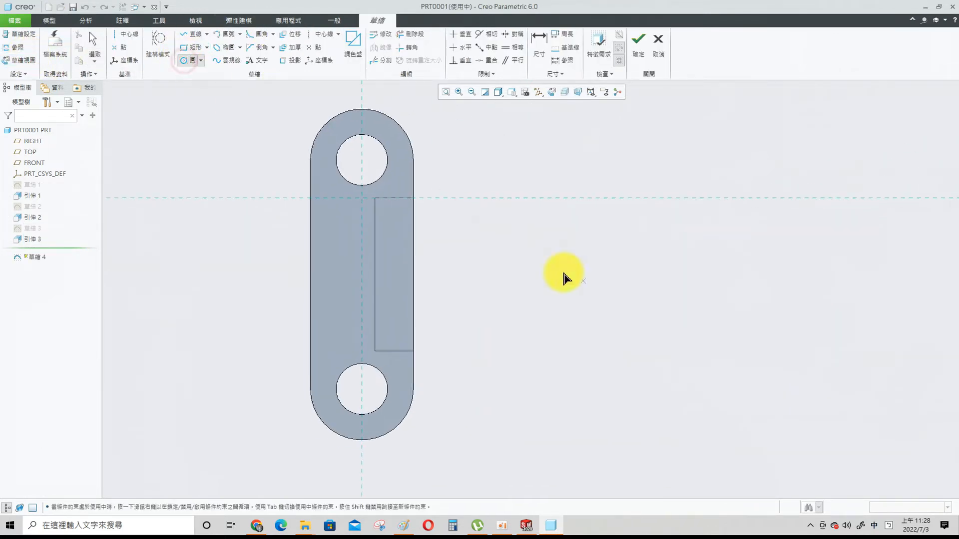
click(602, 324)
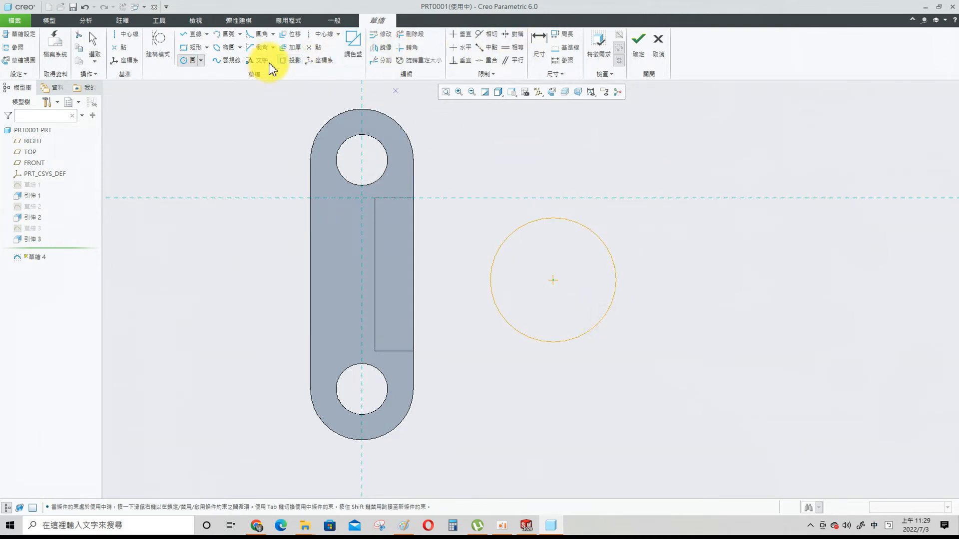
Project the upper, left and lower edges of the block's top face into the sketch.
click(290, 59)
click(391, 199)
click(375, 215)
click(389, 351)
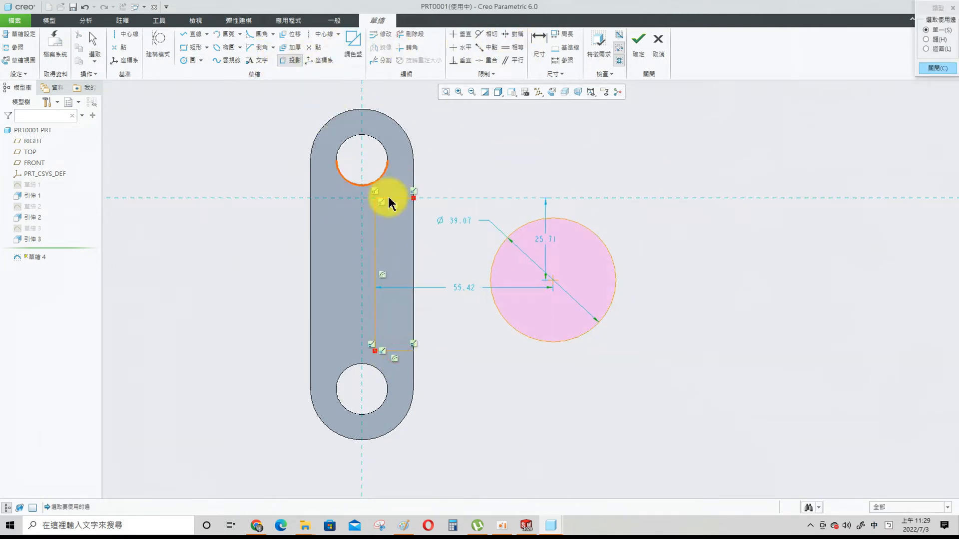
click(941, 68)
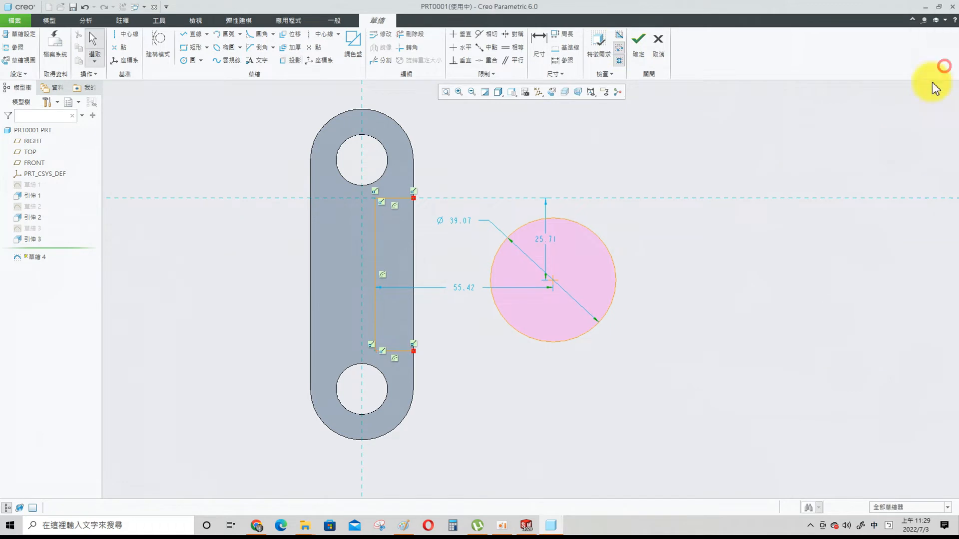
Make the circle tangent to the upper and lower projected edges.
click(487, 33)
click(395, 199)
click(559, 220)
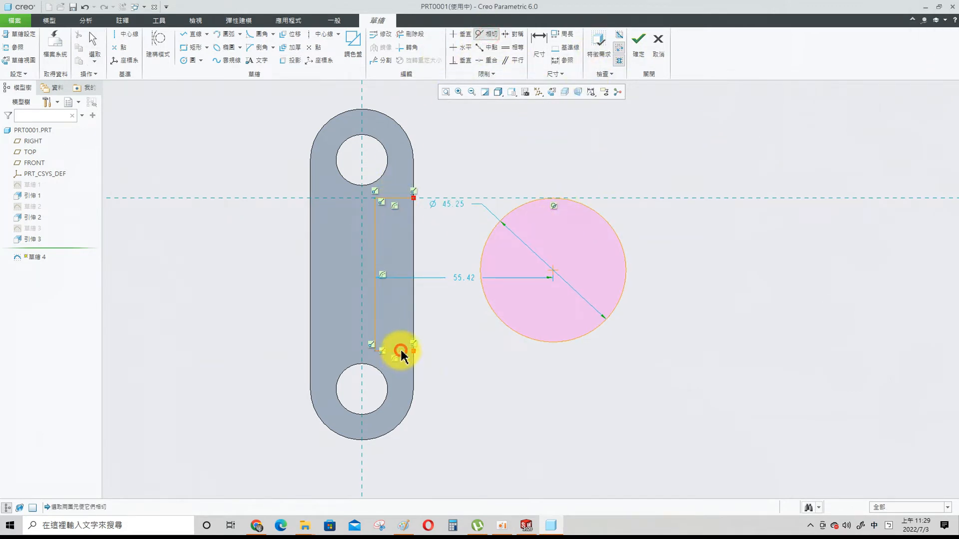
click(546, 342)
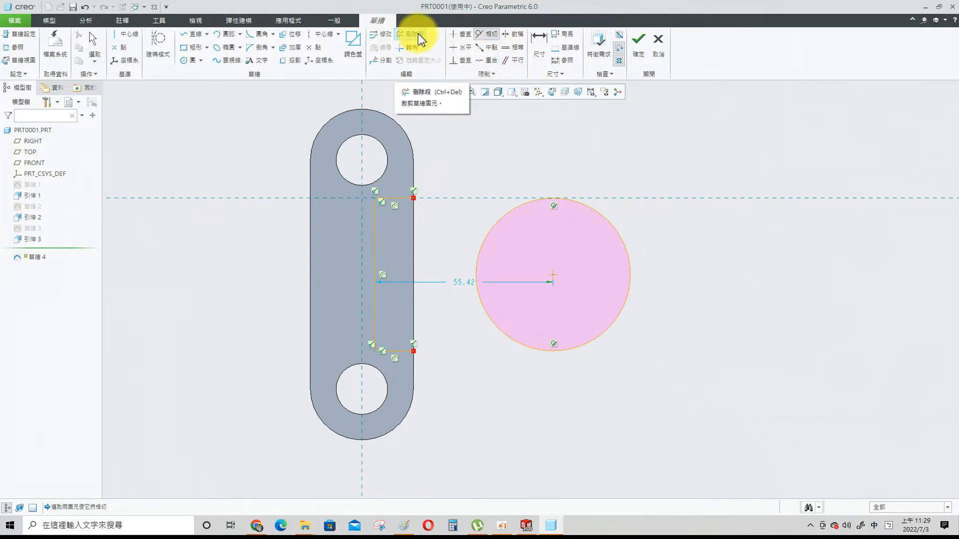
Try to extend the upper projected edge with the Corner trim tool.
click(412, 49)
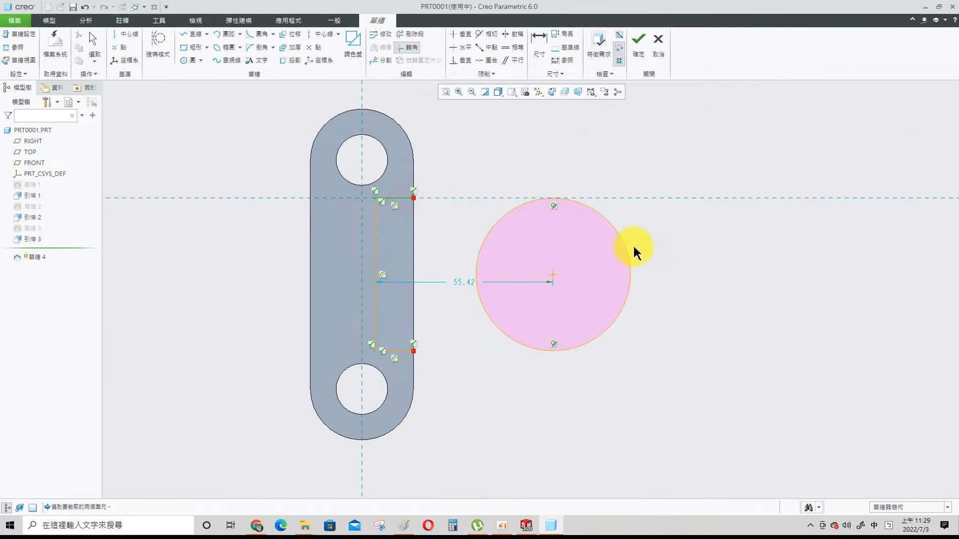
click(401, 198)
click(521, 134)
Delete the upper and lower projected edges, keeping only the left one.
click(93, 43)
click(392, 198)
key(Delete)
click(398, 352)
key(Delete)
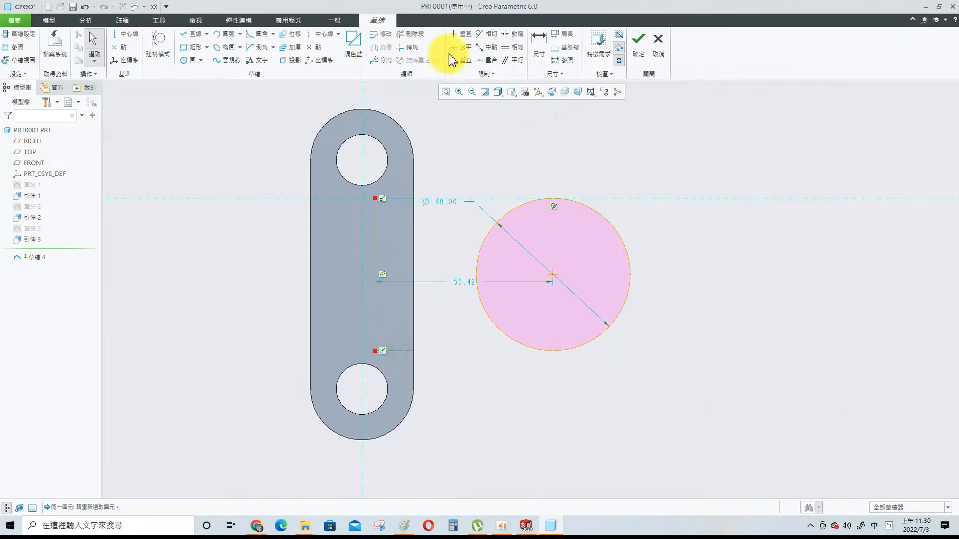
Draw horizontal lines from both ends of the left projected edge, tangent to the circle and extending past its centre.
click(192, 34)
click(378, 198)
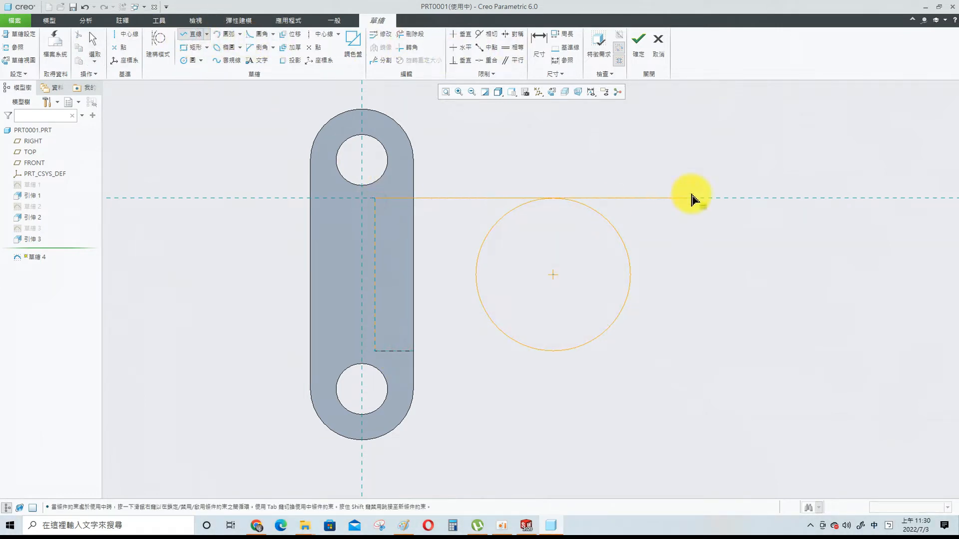
click(375, 351)
click(690, 349)
click(92, 38)
click(192, 34)
click(378, 351)
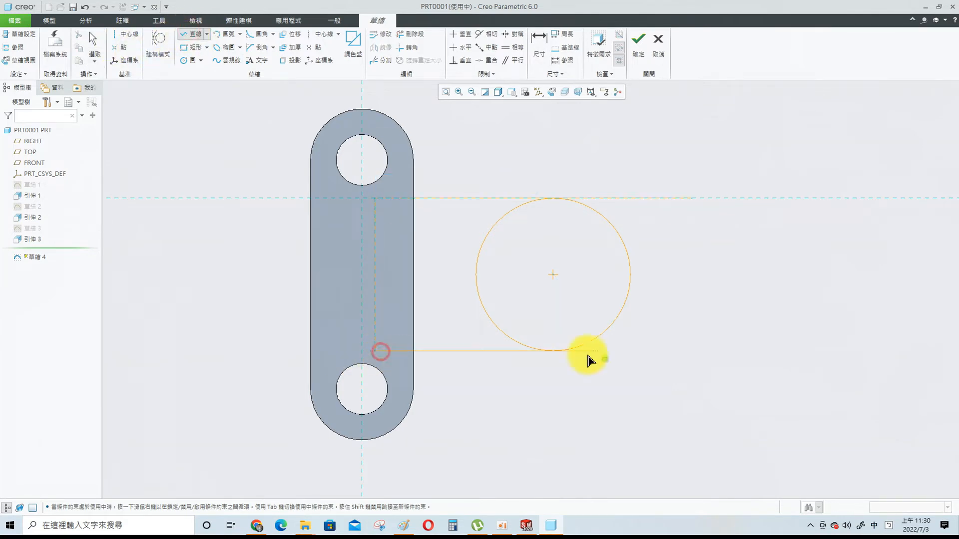
middle_click(698, 409)
Trim the line ends beyond the tangent points and the left half of the circle to close the rounded profile.
click(411, 34)
click(644, 198)
click(644, 351)
click(500, 330)
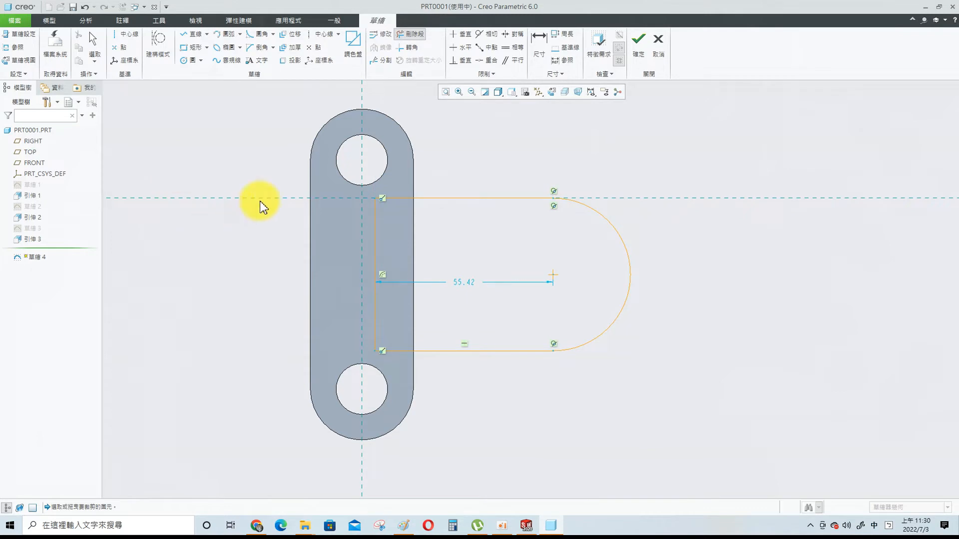
Set the distance from the profile's left edge to the arc centre to 41.
click(92, 38)
double_click(469, 281)
text(41)
key(Return)
Finish the sketch and extrude the rounded profile 15 upward from the block's top face.
middle_drag(614, 306, 673, 127)
click(638, 42)
click(215, 43)
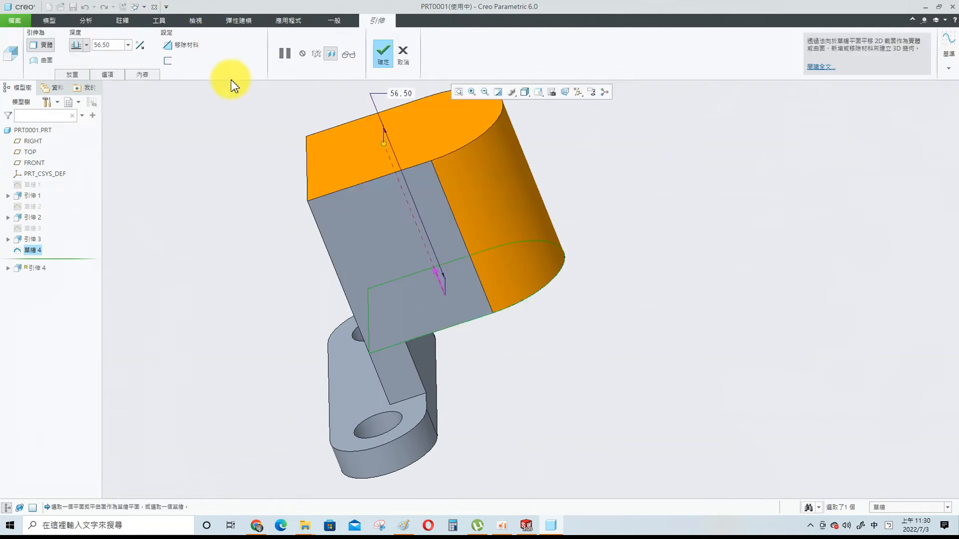
drag(96, 46, 148, 51)
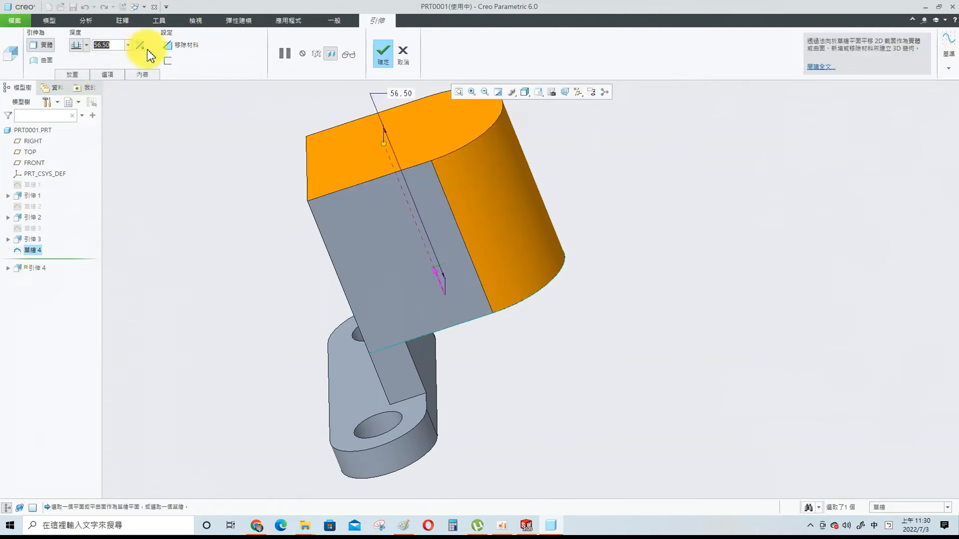
text(15)
key(Return)
click(386, 55)
Sketch a circle on the arm's top face, concentric with the rounded end and matching its outer radius.
click(442, 248)
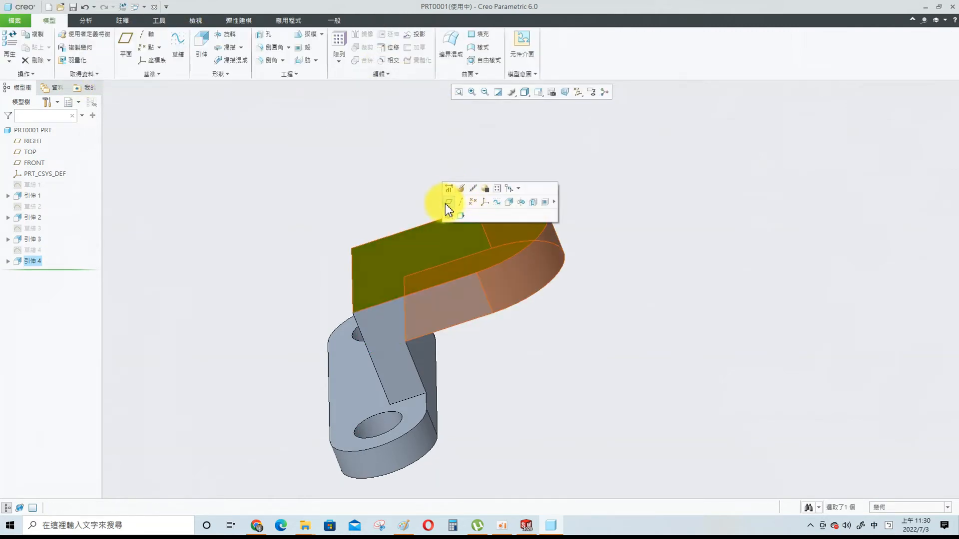
click(497, 201)
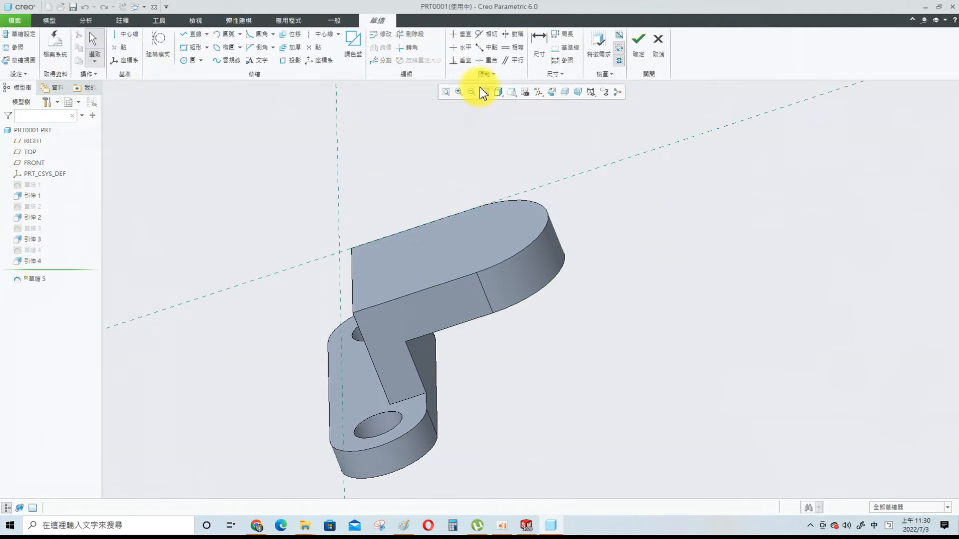
click(25, 61)
click(18, 47)
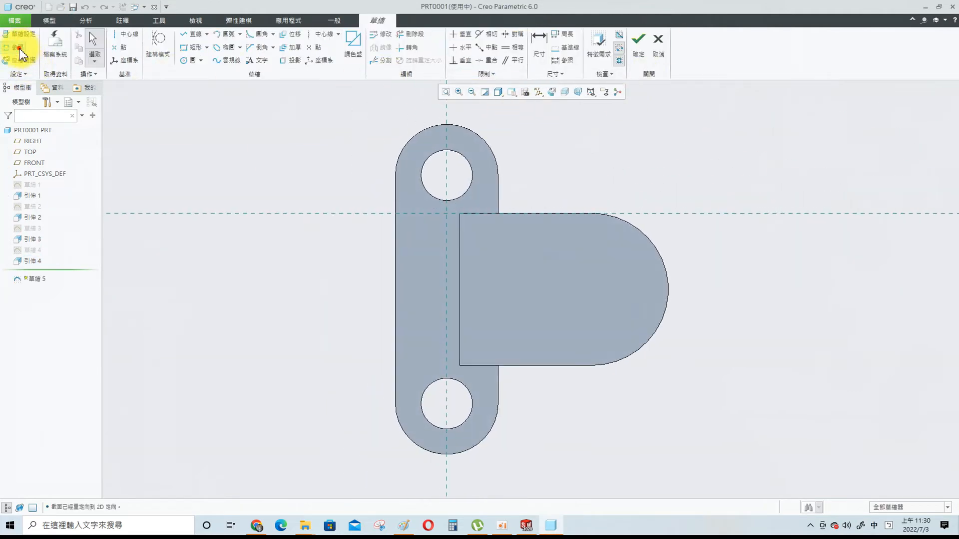
click(184, 60)
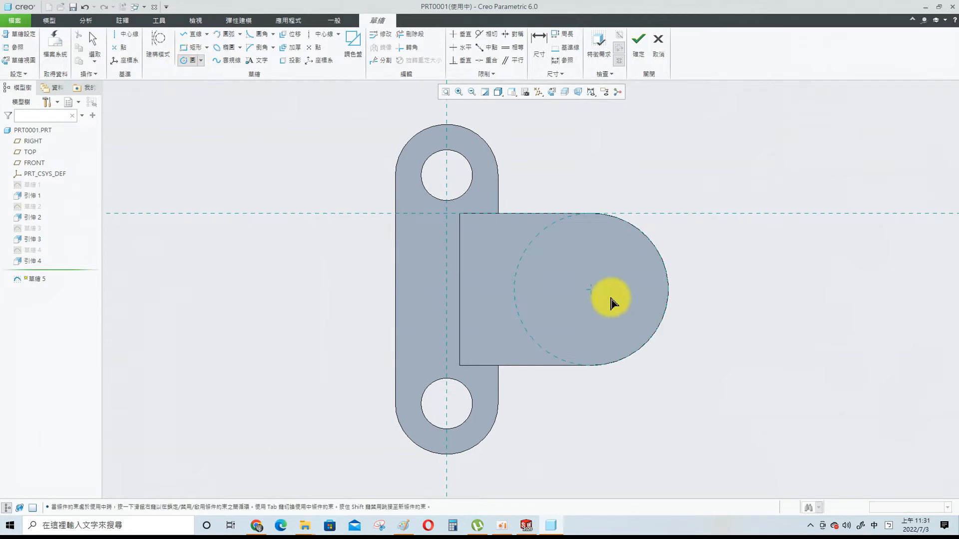
click(658, 252)
middle_click(659, 253)
middle_drag(365, 80, 292, 184)
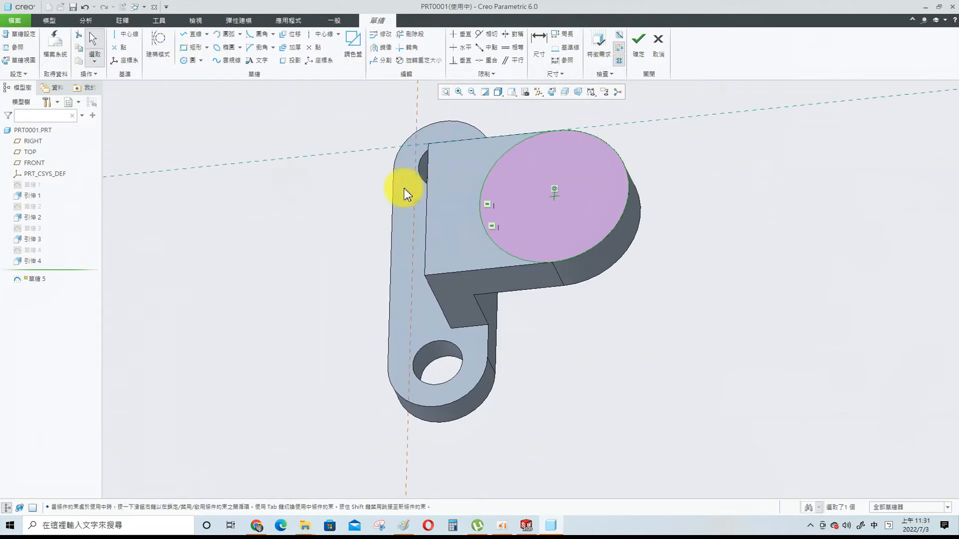
click(639, 56)
Extrude the circle 4 upward from the arm's top face to form a raised boss.
click(209, 43)
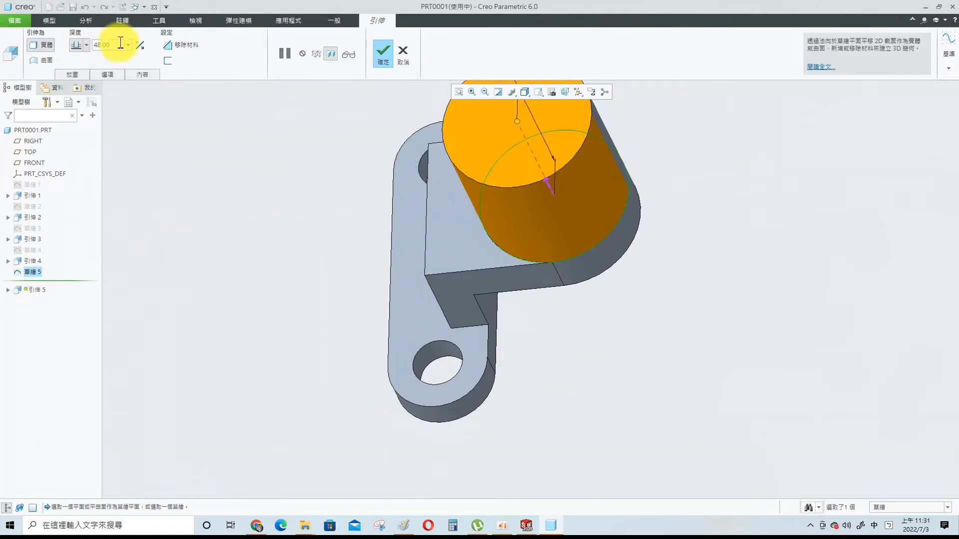
text(4)
key(Return)
click(383, 50)
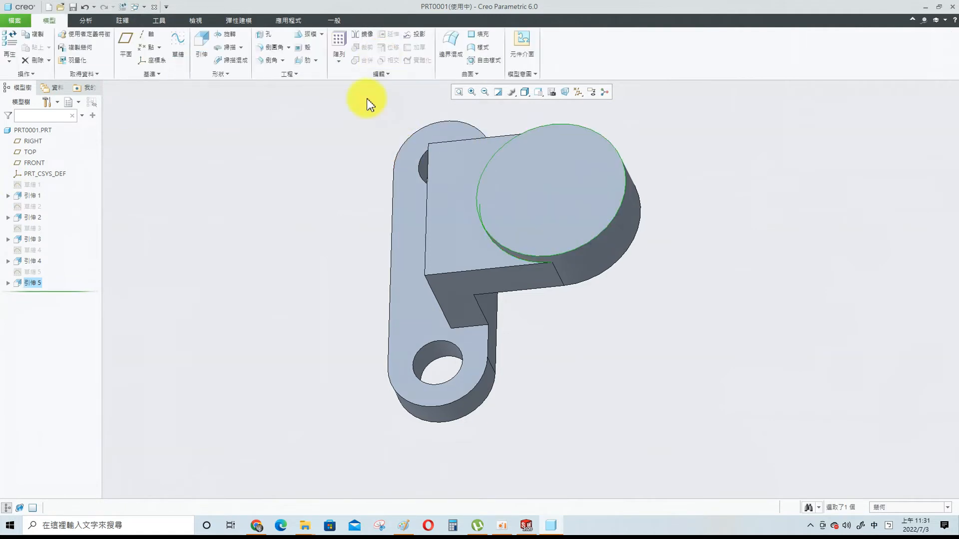
Start a sketch on the boss's top face with its circular edge as a reference, viewed square-on.
click(550, 198)
click(571, 158)
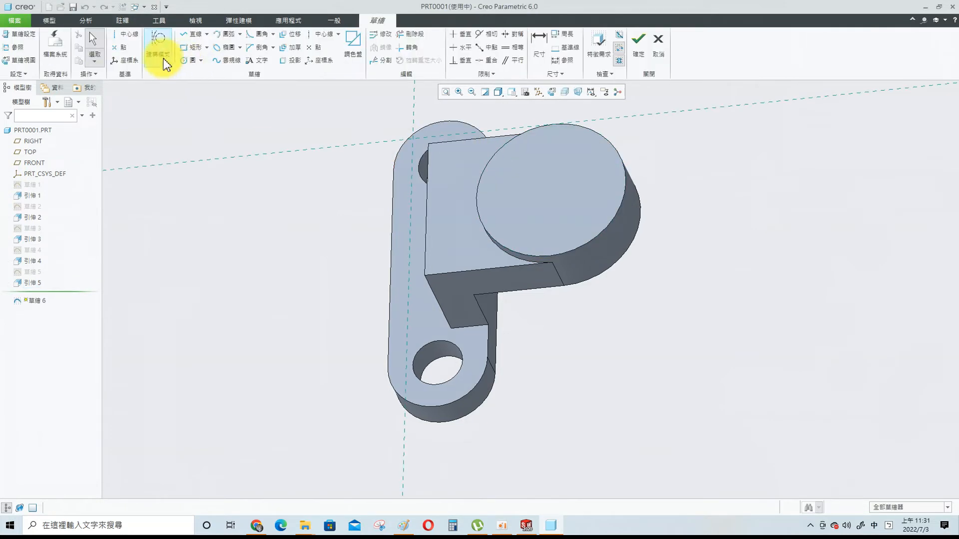
click(19, 48)
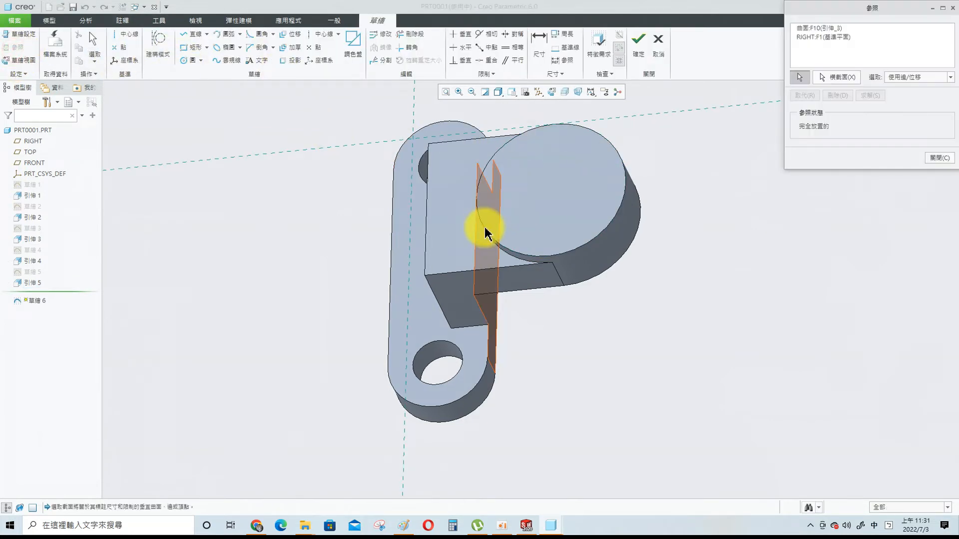
click(623, 215)
click(589, 140)
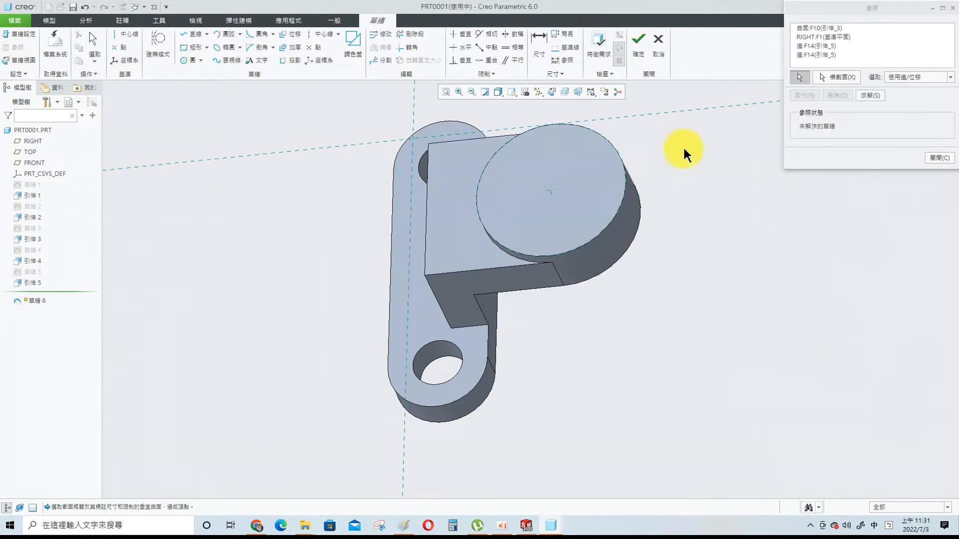
click(939, 158)
click(19, 60)
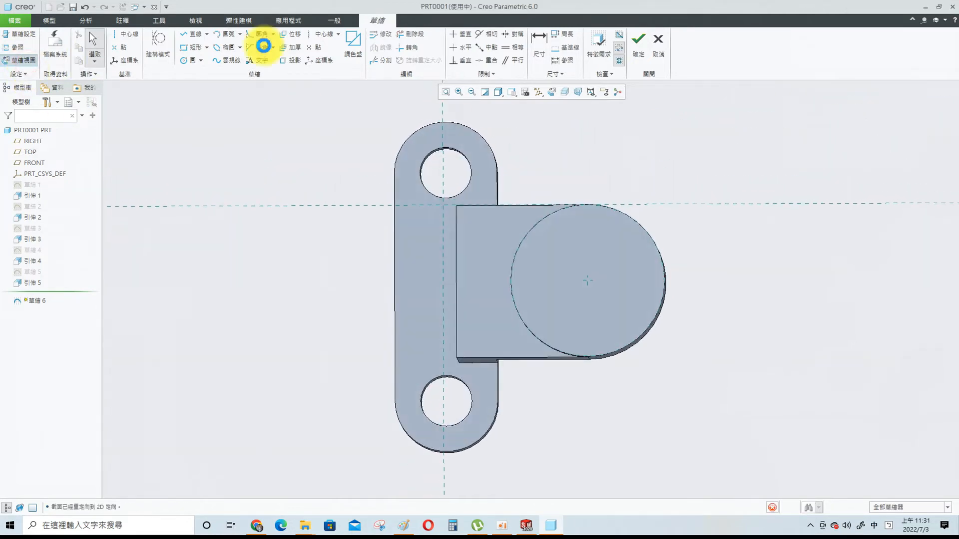
Draw a circle of diameter 32 concentric with the boss and finish the sketch.
click(184, 60)
click(591, 289)
click(633, 268)
click(541, 46)
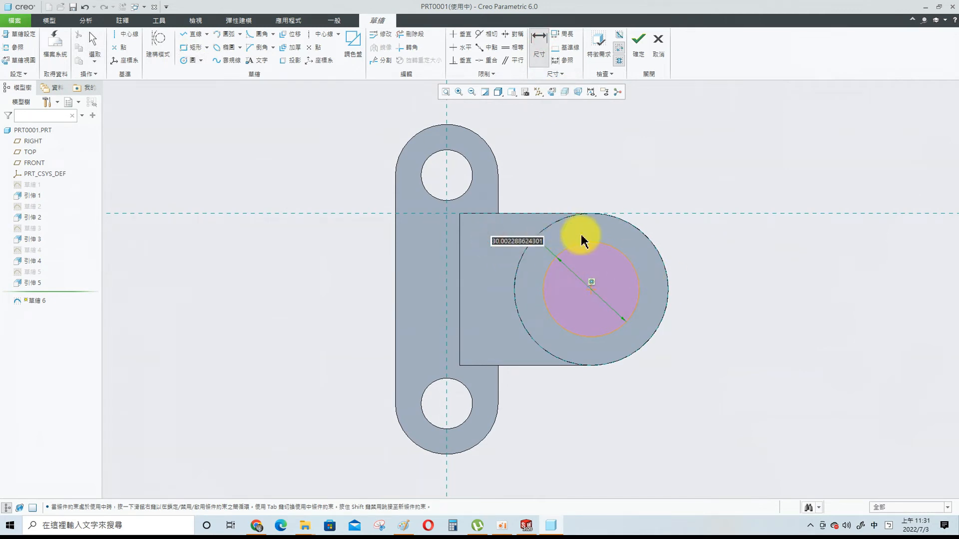
click(641, 46)
Extrude the inner circle as a material-removing cut through all of the boss and arm.
click(208, 52)
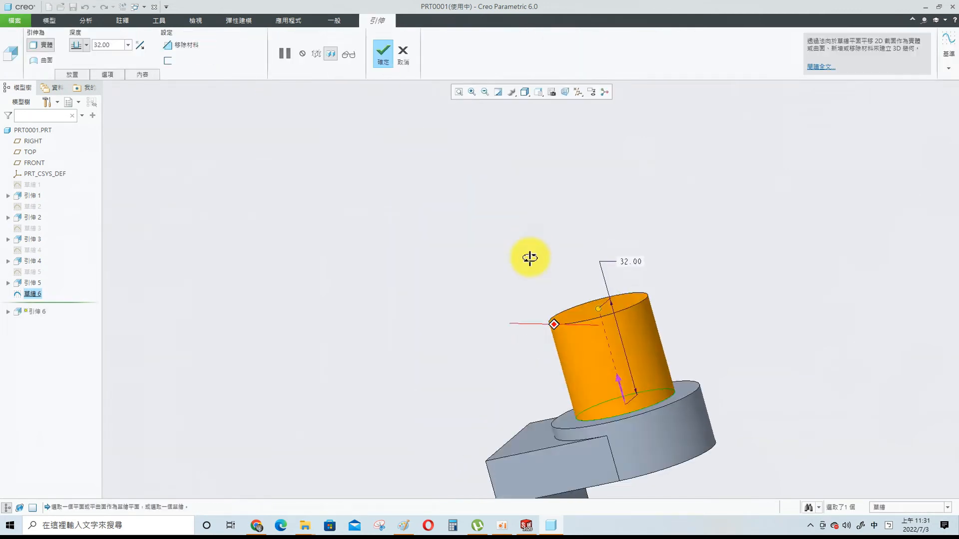
click(179, 45)
click(86, 46)
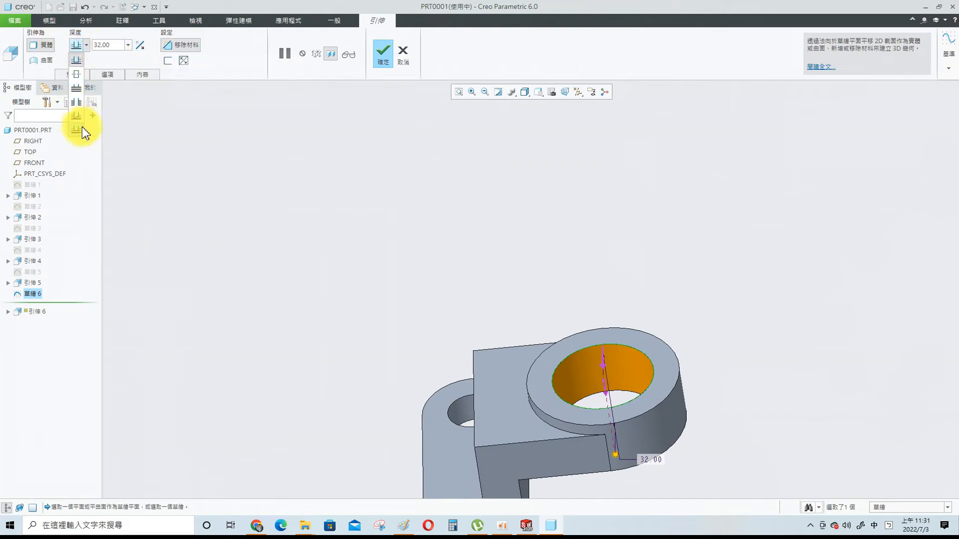
click(78, 102)
click(385, 53)
Display the datum planes in the model.
scroll(619, 371, up, 3)
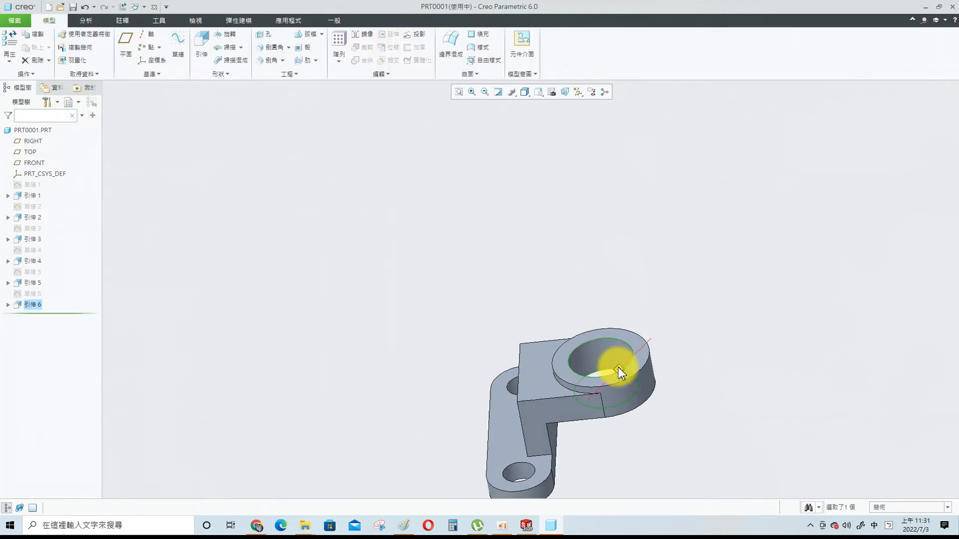
middle_drag(619, 372, 615, 398)
click(32, 142)
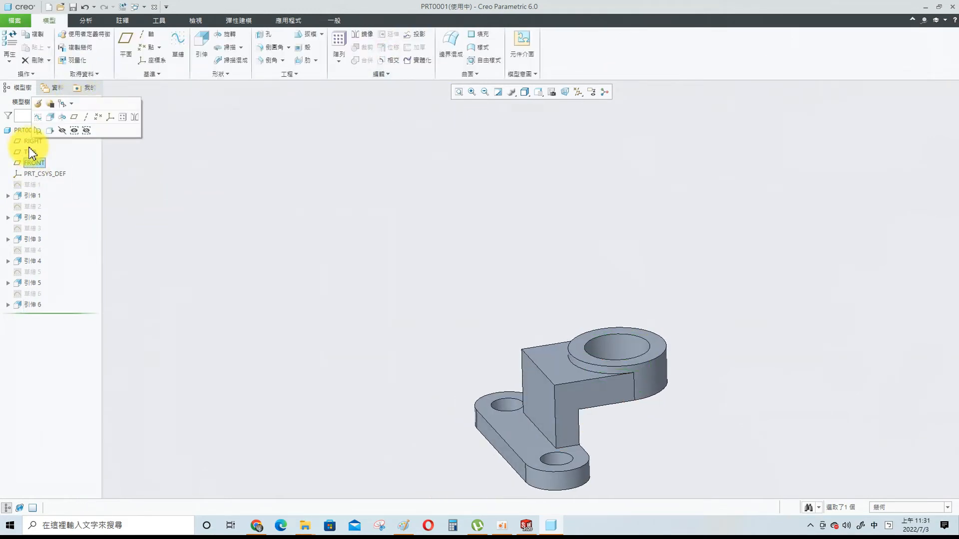
click(525, 95)
click(494, 151)
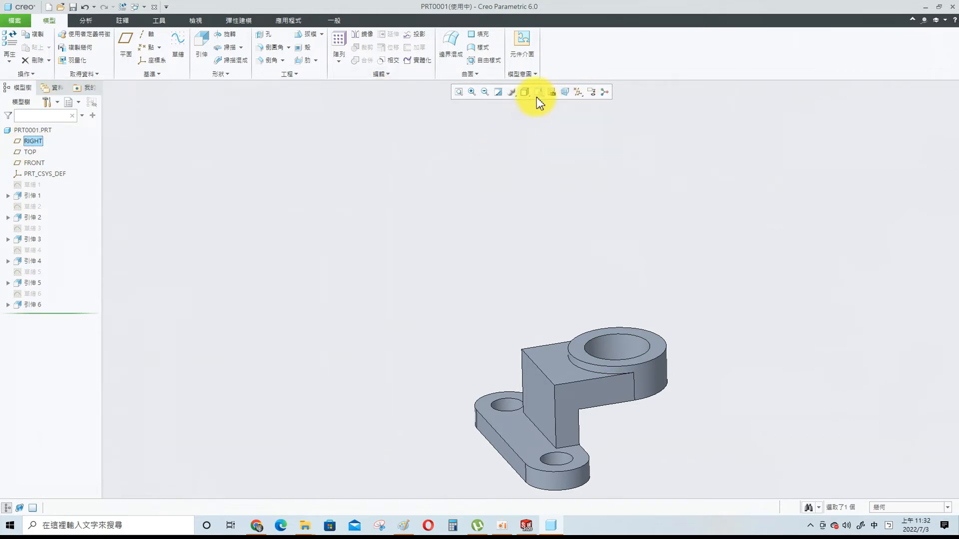
click(578, 92)
click(579, 105)
click(555, 268)
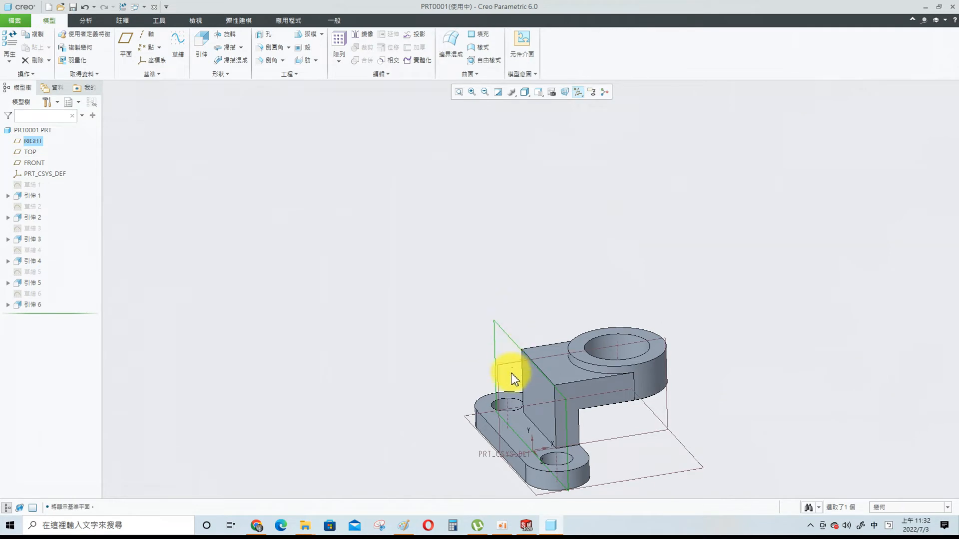
Sketch a diagonal line on the FRONT plane from the plate's upper outer edge to the block's top corner, using the adjoining edges as references.
click(513, 370)
click(519, 330)
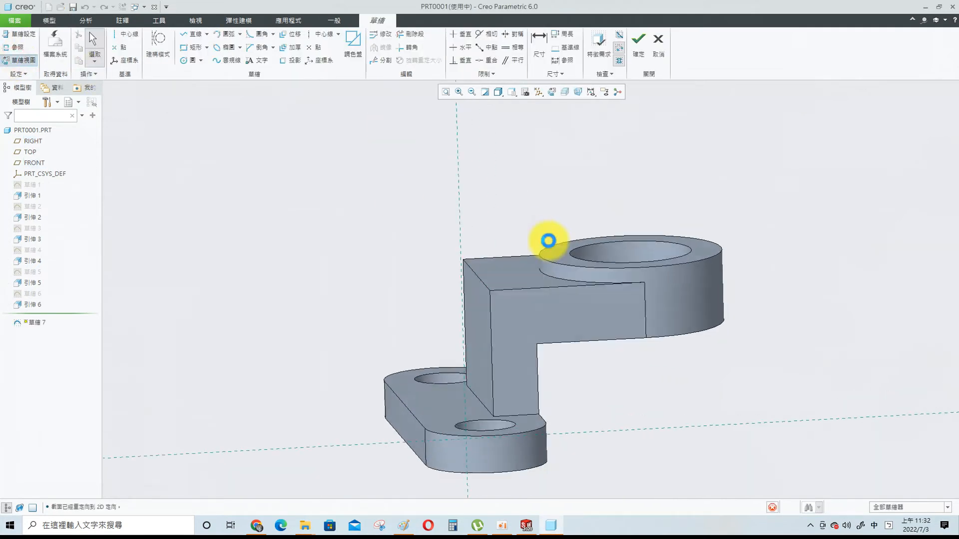
click(381, 364)
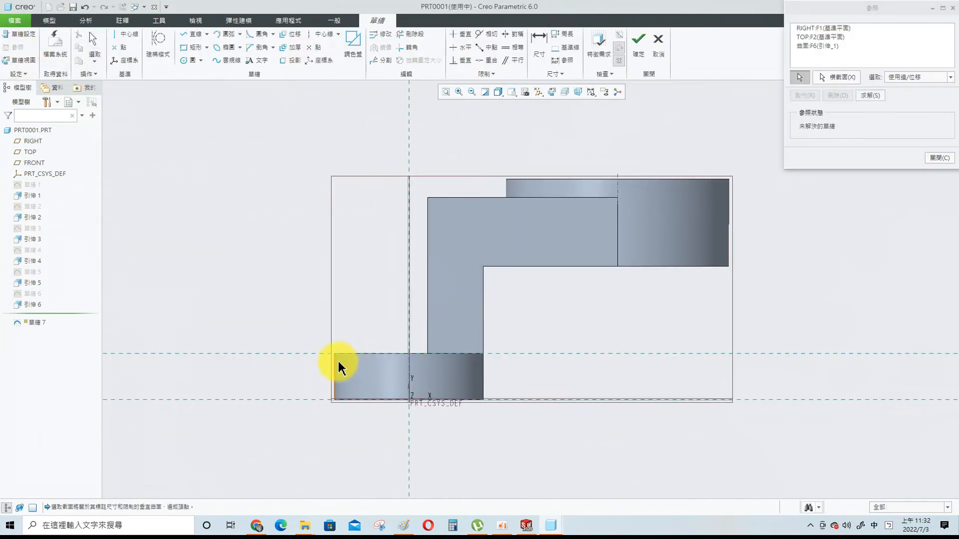
click(337, 366)
click(459, 197)
click(195, 34)
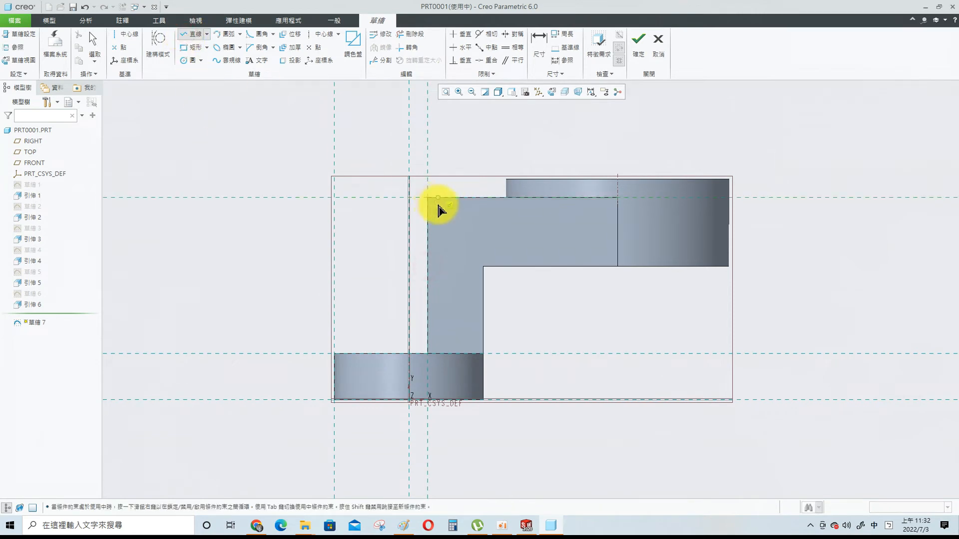
click(638, 39)
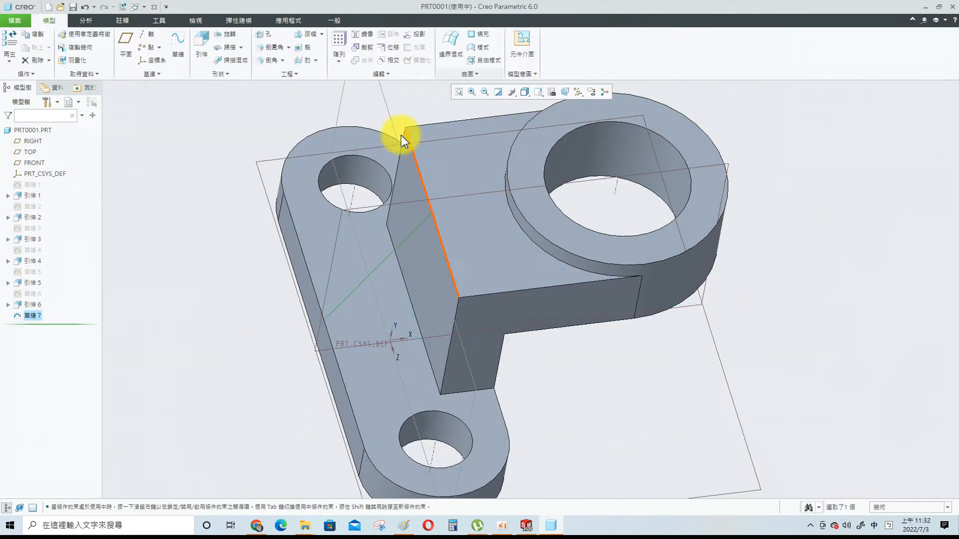
Try to build a trajectory rib from the diagonal line, with its width set to 16.
click(308, 36)
click(382, 51)
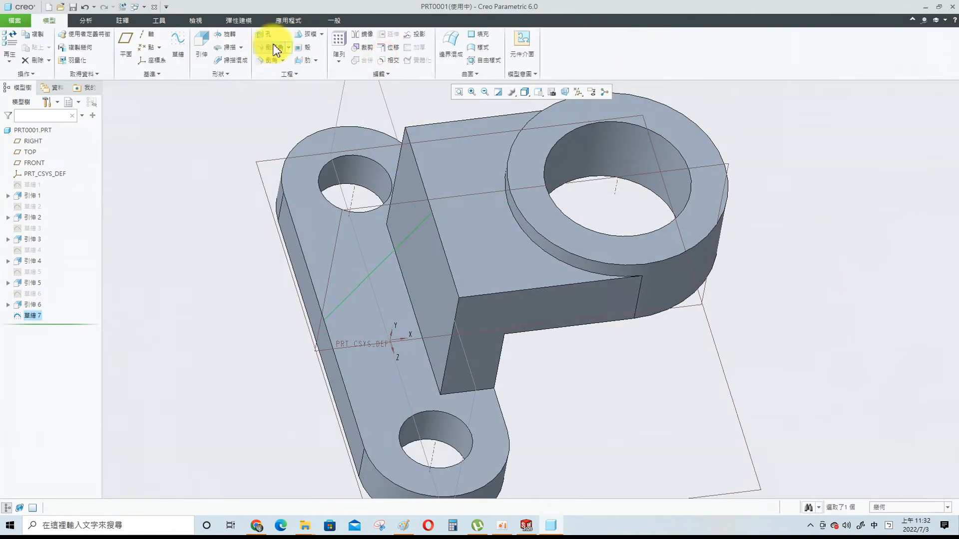
click(310, 61)
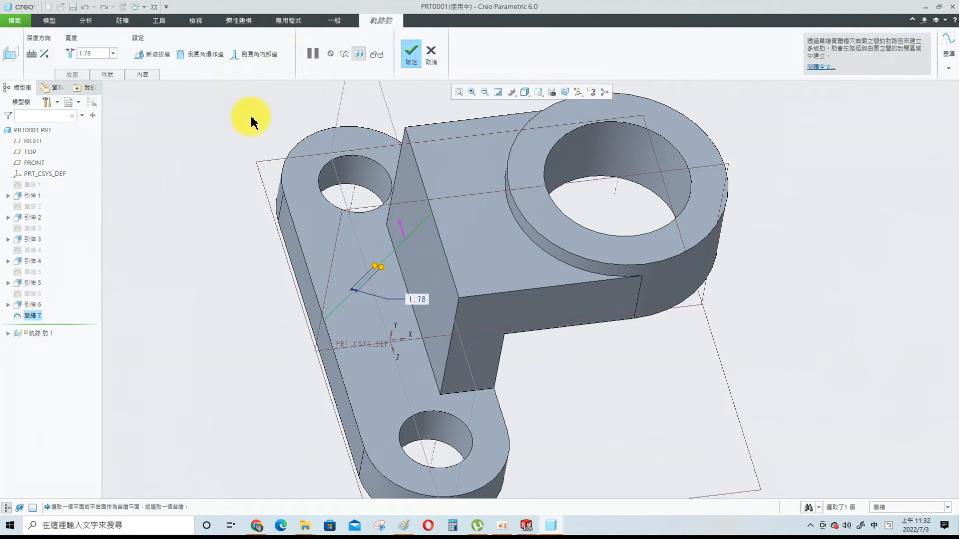
click(96, 55)
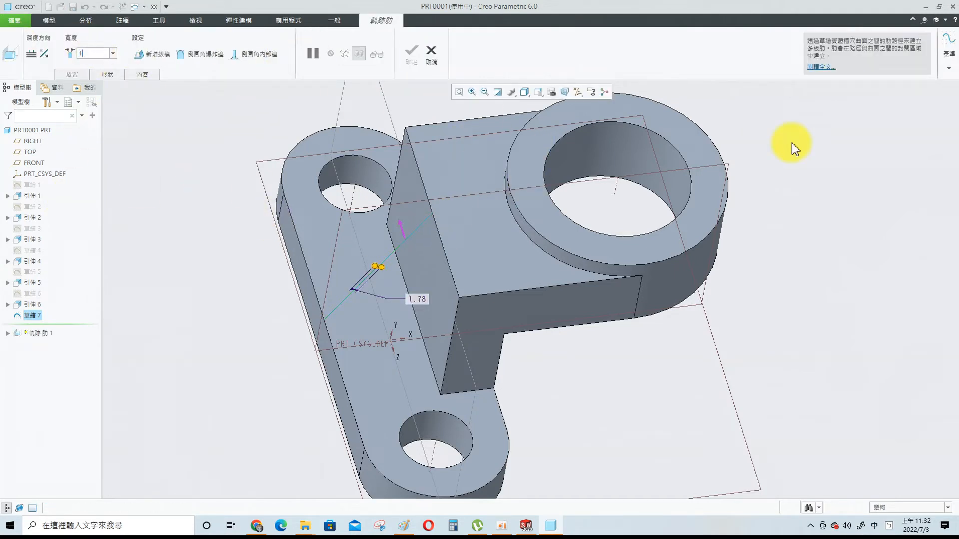
text(16)
key(Return)
Check the trajectory rib's shape, properties and placement settings.
click(107, 75)
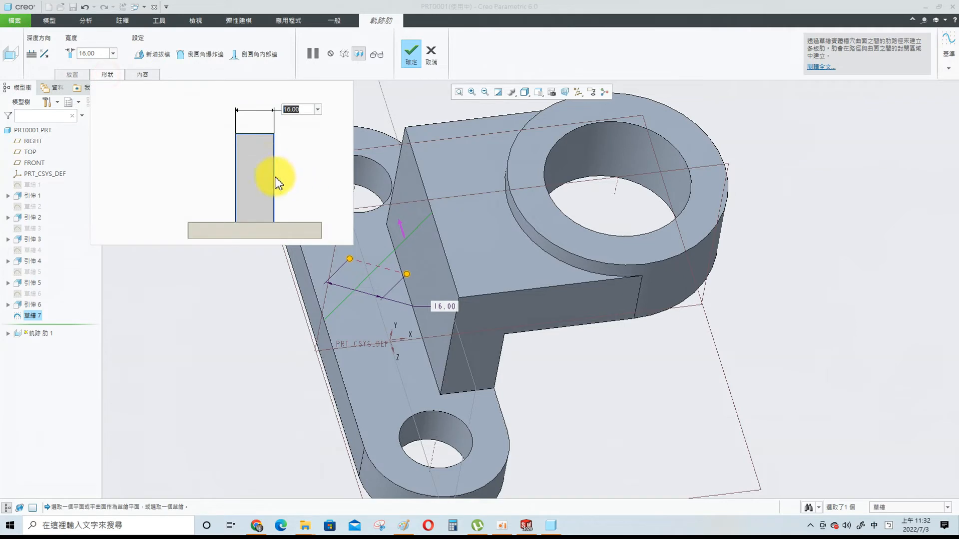
click(148, 75)
click(113, 74)
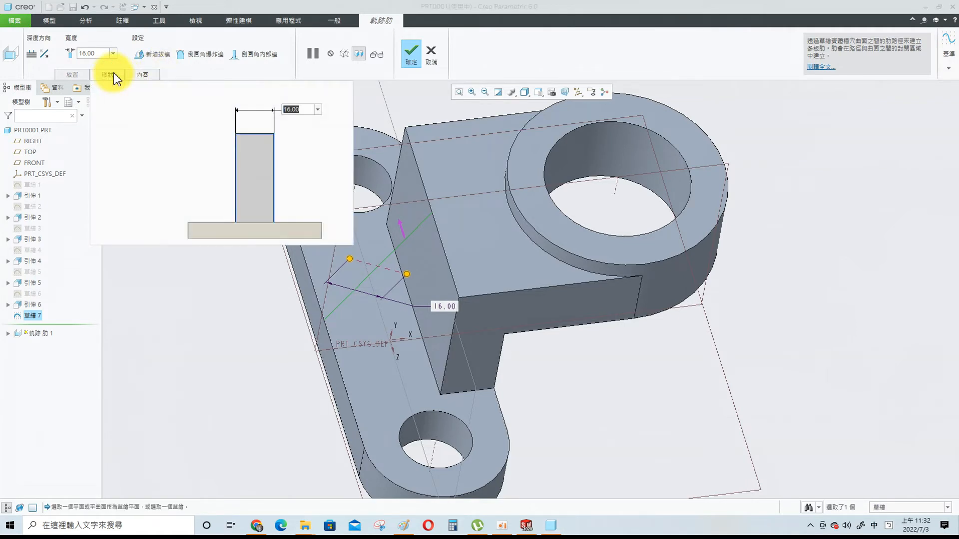
click(63, 78)
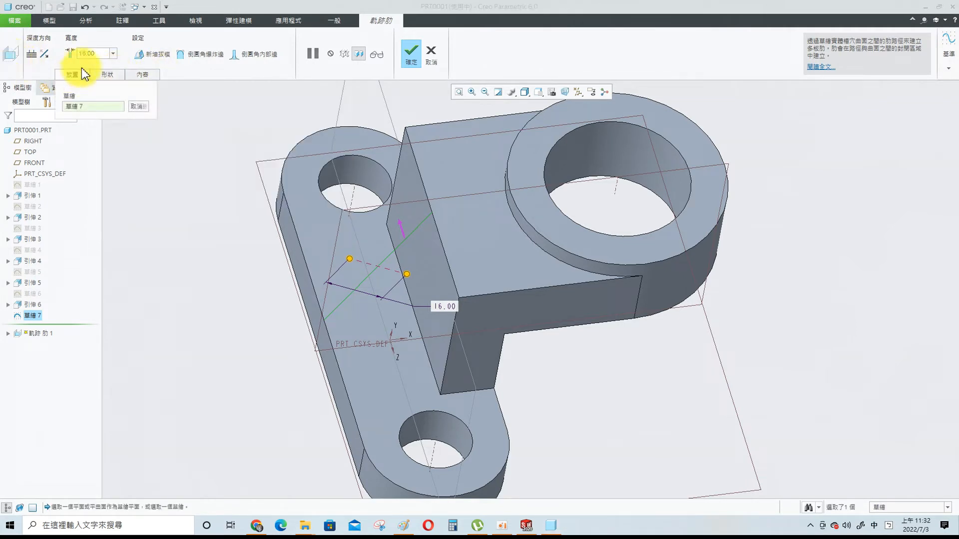
Try to complete the trajectory rib, and discard the feature.
click(409, 55)
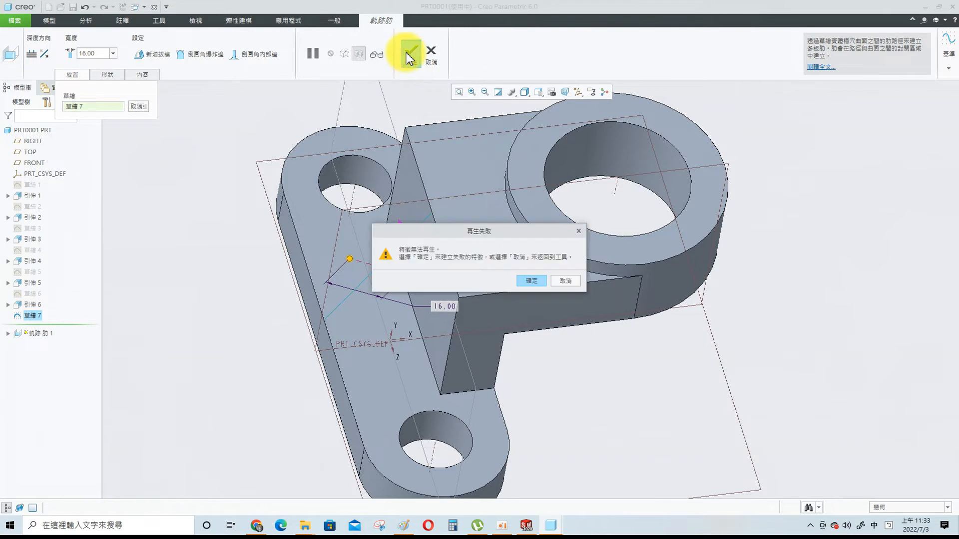
click(528, 282)
click(902, 277)
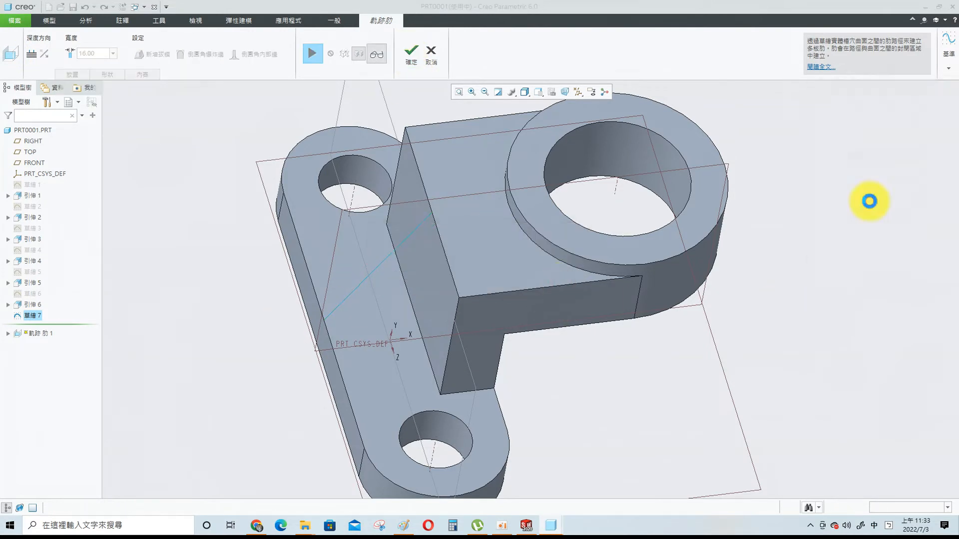
click(430, 55)
click(492, 280)
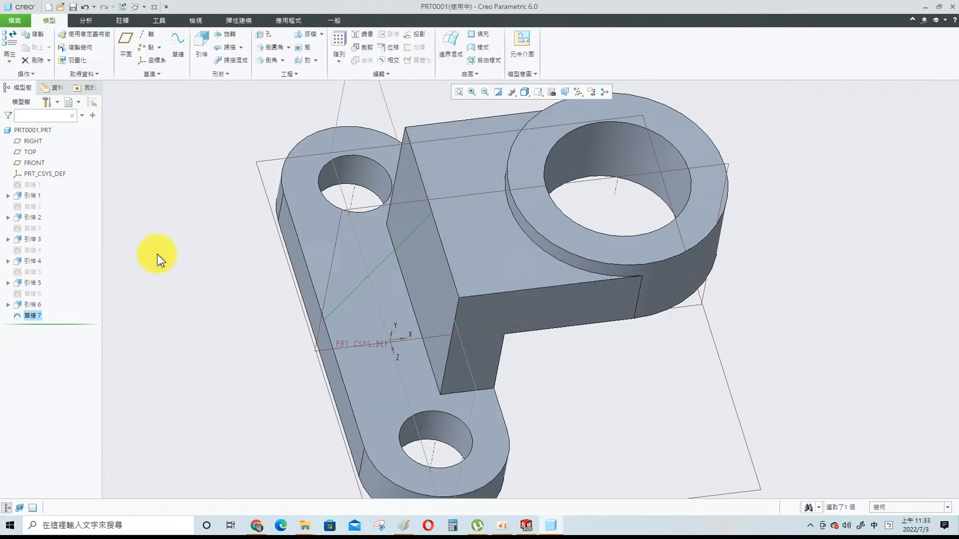
Create a profile rib 16 thick from the diagonal line, joining the plate to the block.
click(379, 264)
click(317, 61)
click(314, 86)
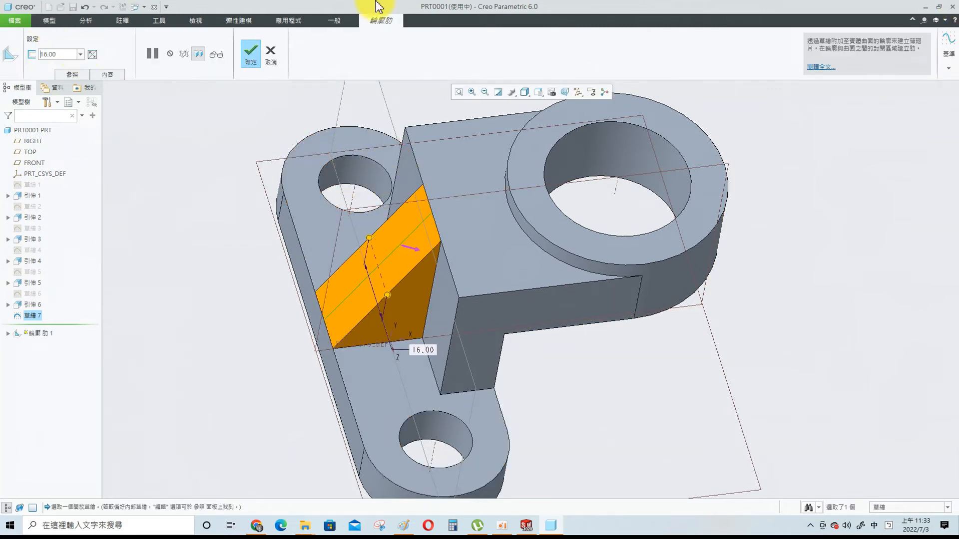
click(250, 52)
Hide the datum planes and orient the finished bracket like the reference drawing.
click(578, 92)
click(597, 107)
middle_drag(620, 321, 758, 231)
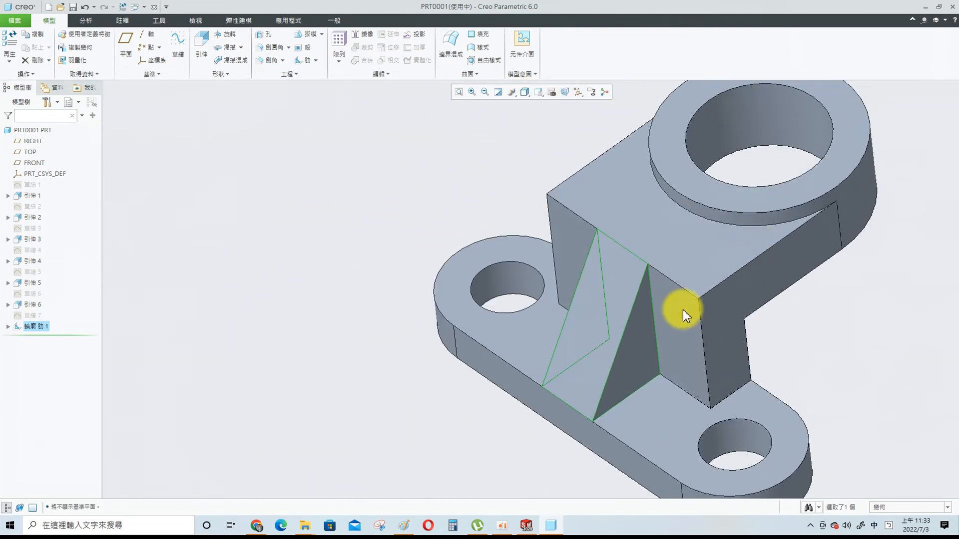
ctrl+middle_drag(682, 287, 682, 208)
Switch to Paint to compare the bracket with the EXERCISE-19 drawing, and return to Creo Parametric.
key(alt+Tab)
drag(224, 49, 333, 12)
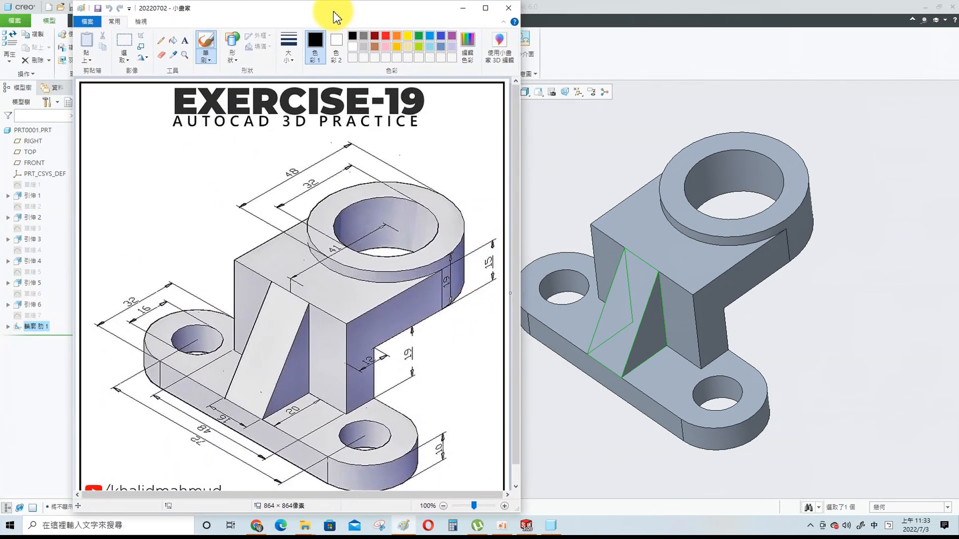
key(alt+Tab)
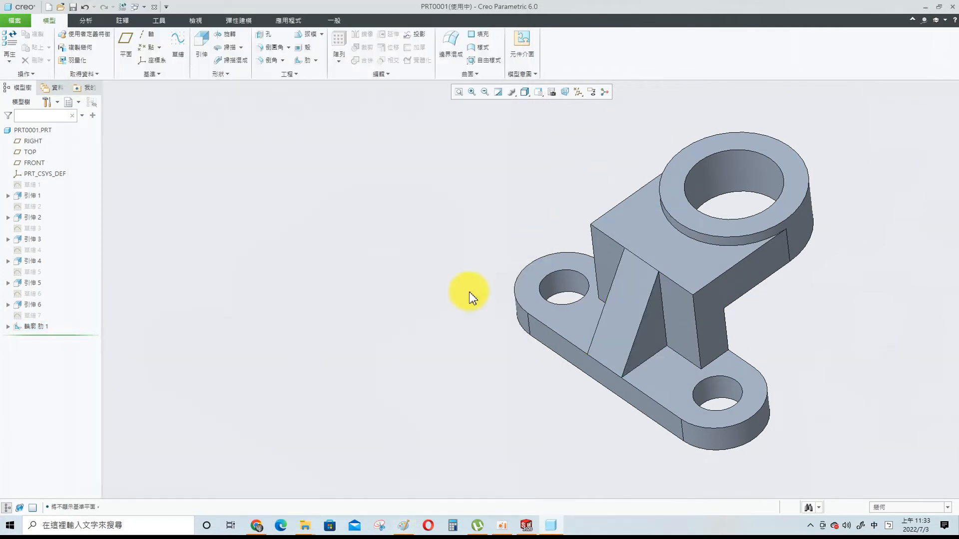
Save the finished bracket part.
key(ctrl+s)
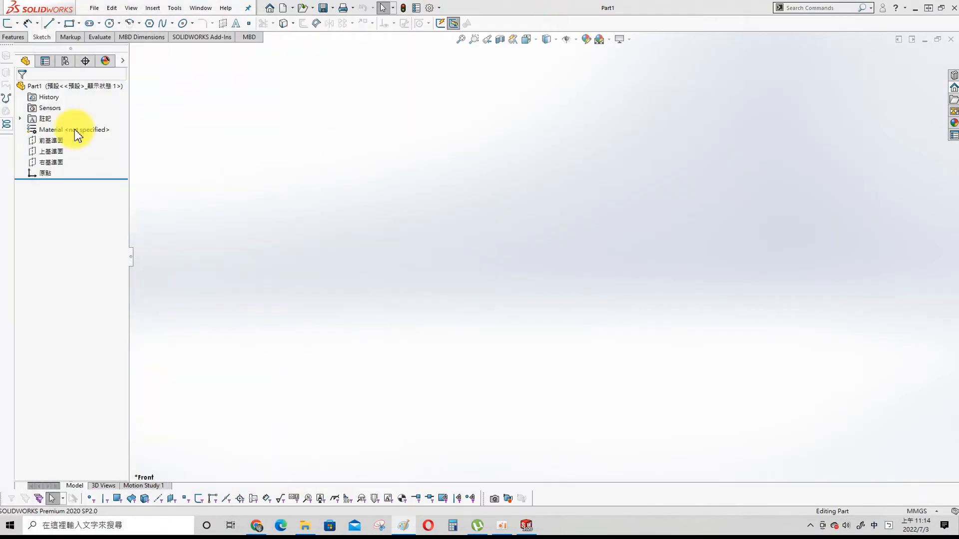
Switch to SOLIDWORKS and sketch a vertical straight slot on the top plane, about 140 mm between its arc centres.
click(291, 191)
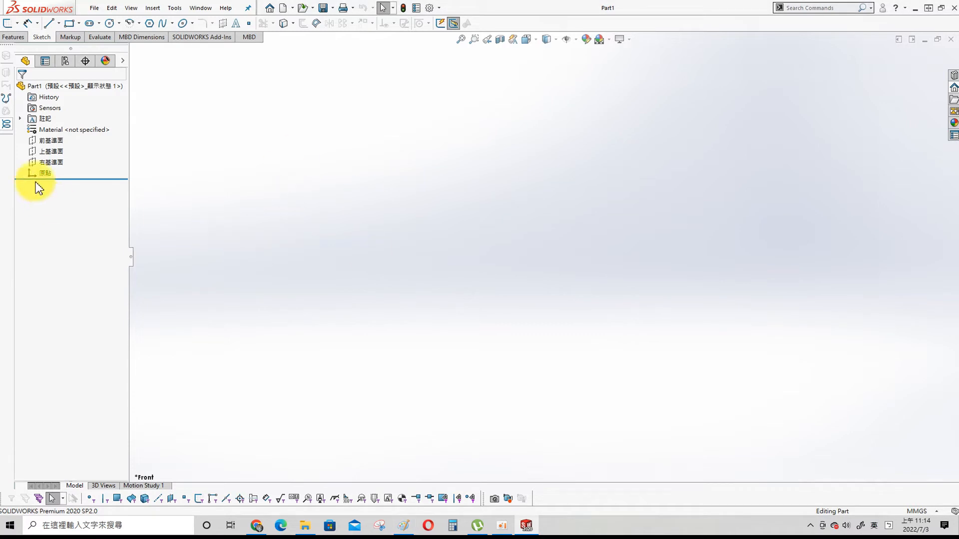
click(59, 141)
click(50, 152)
click(54, 138)
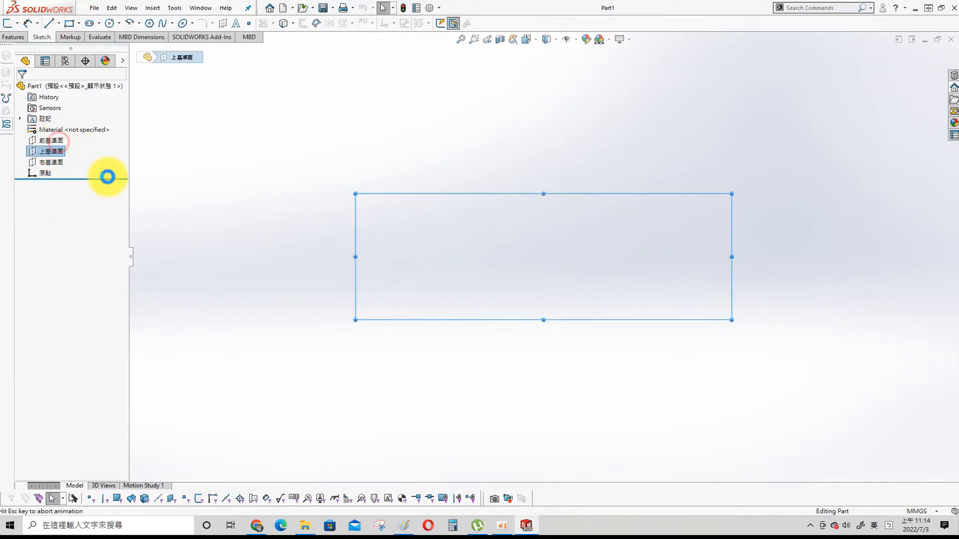
click(90, 23)
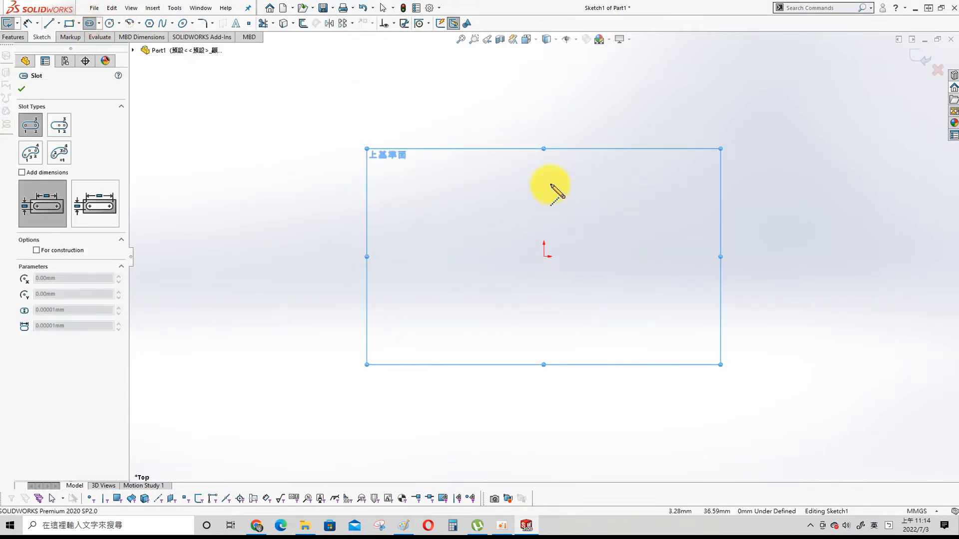
click(544, 126)
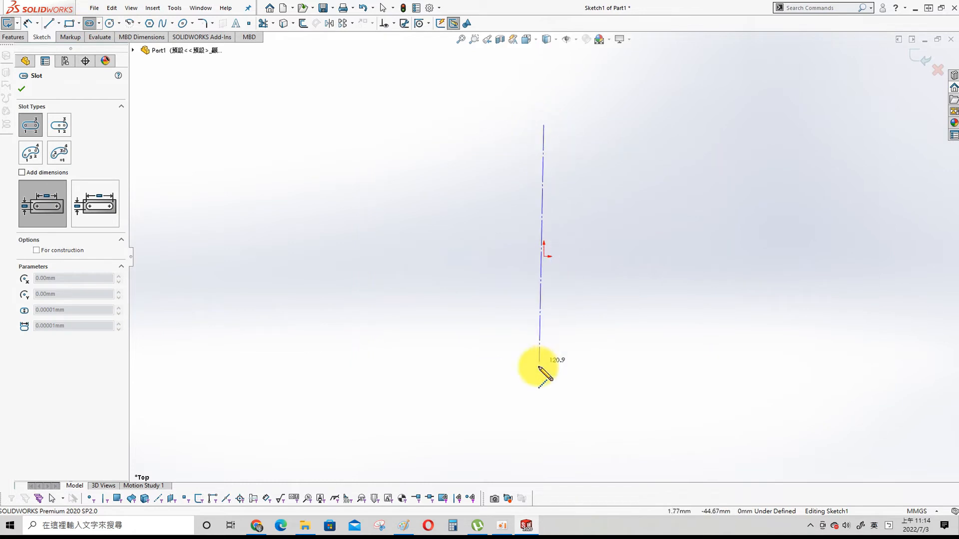
click(544, 397)
click(474, 358)
key(Escape)
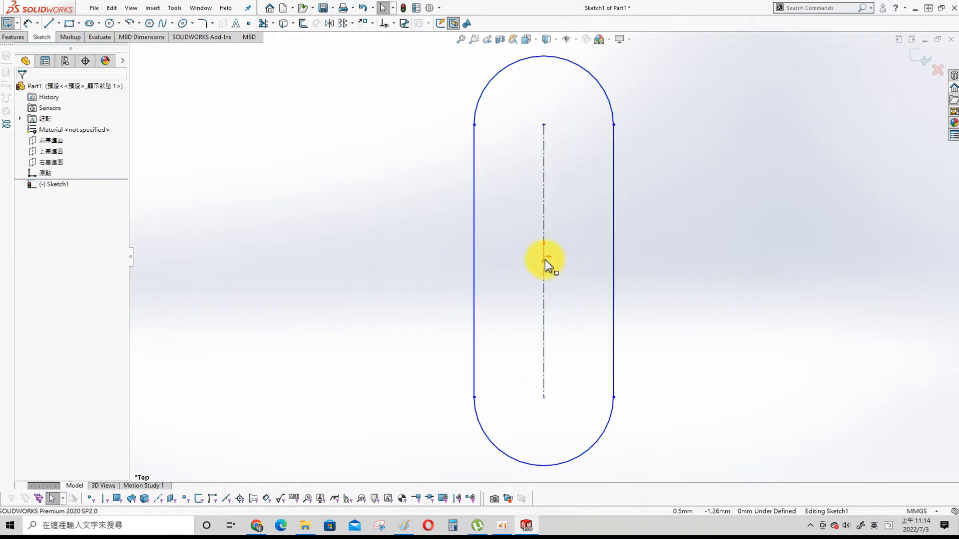
Make the slot's centre point coincident with the sketch origin.
click(544, 257)
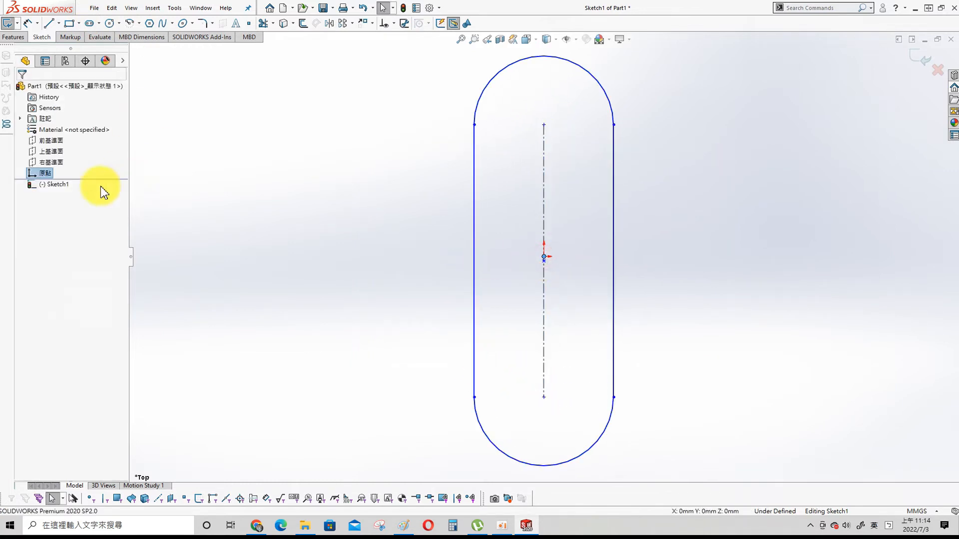
ctrl+click(543, 264)
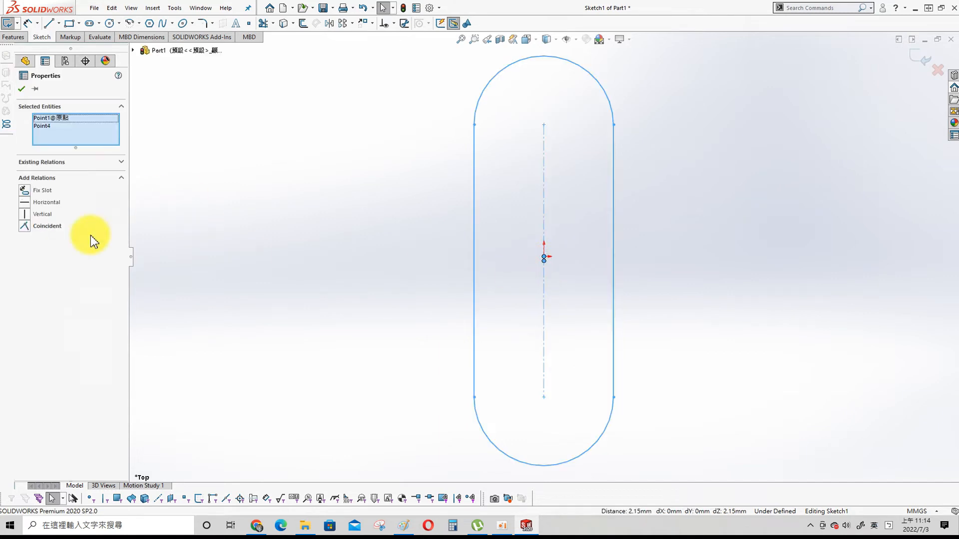
click(28, 225)
click(332, 227)
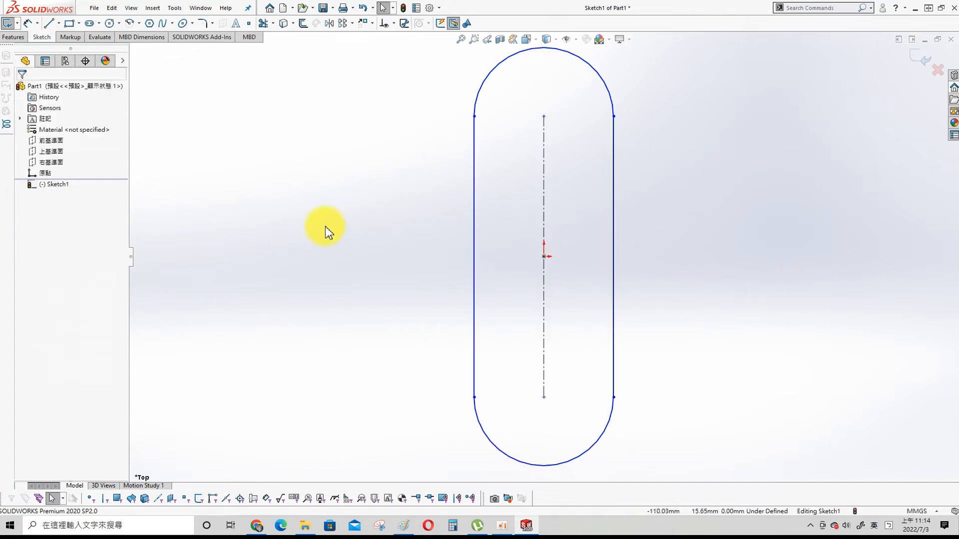
Dimension the slot 72 mm between its arc centres and 32 mm wide between its straight sides.
key(s)
click(374, 259)
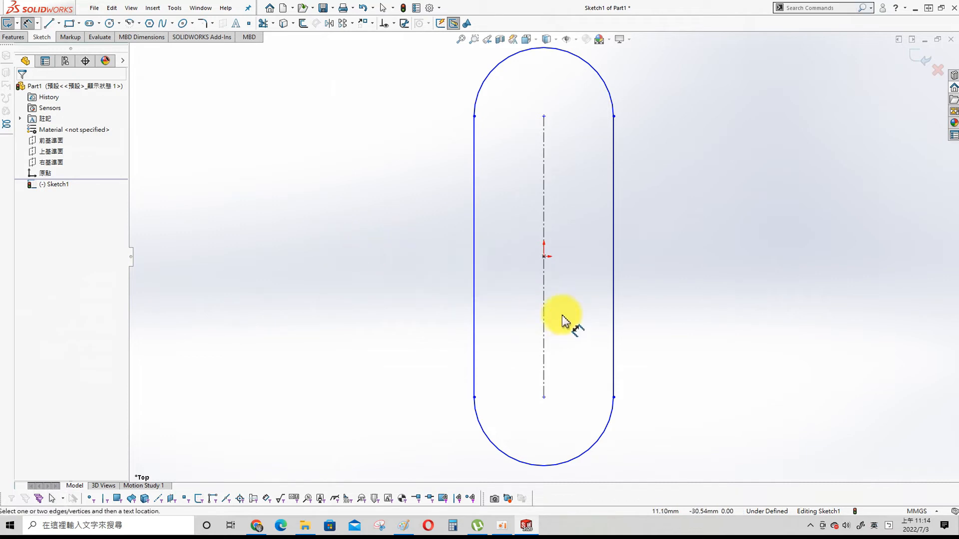
click(544, 326)
click(398, 278)
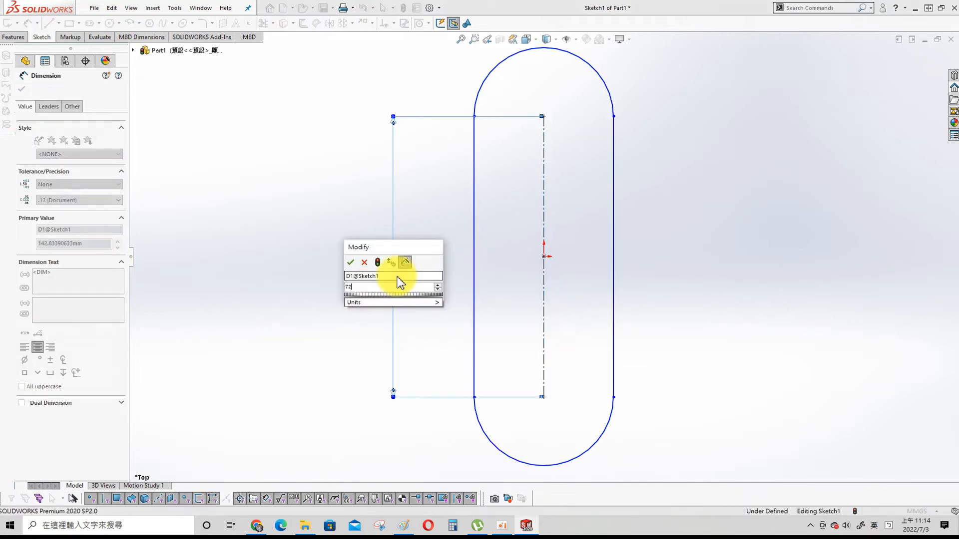
key(Return)
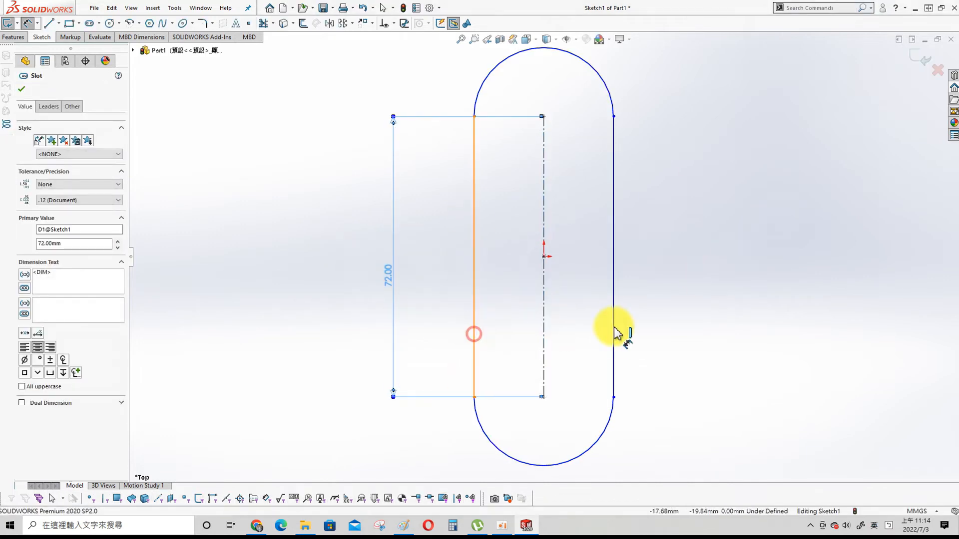
click(475, 332)
click(613, 322)
click(700, 275)
text(32)
key(Return)
Extrude the slot sketch 10 mm as a solid base plate.
key(s)
click(815, 325)
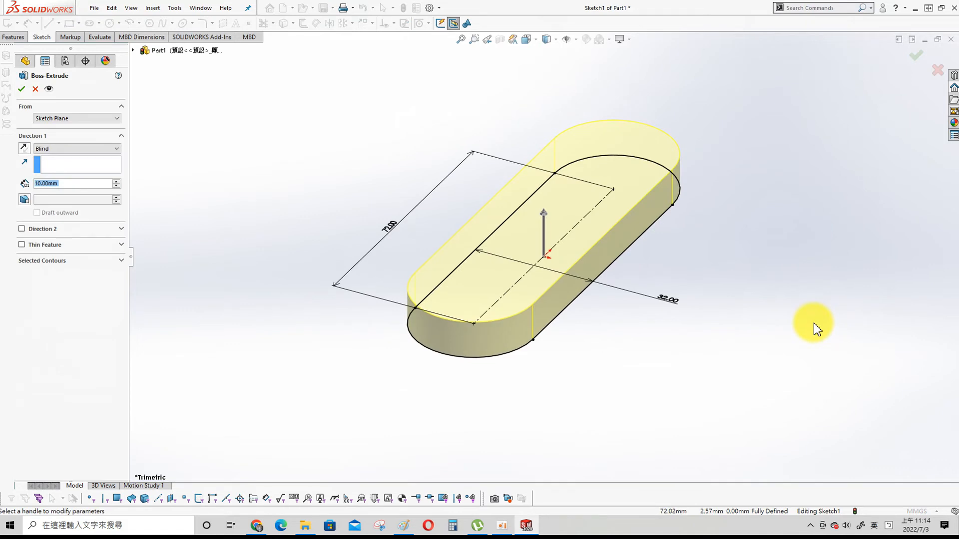
key(Return)
click(624, 39)
click(637, 53)
Set up a Ø16.0 JIS dowel hole through all and place one near each rounded end of the plate's top face.
key(s)
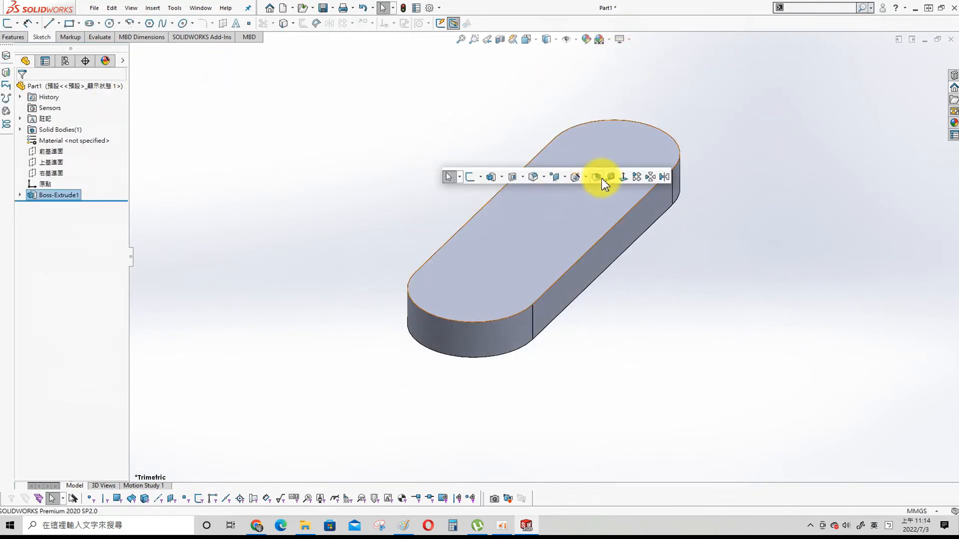
click(574, 177)
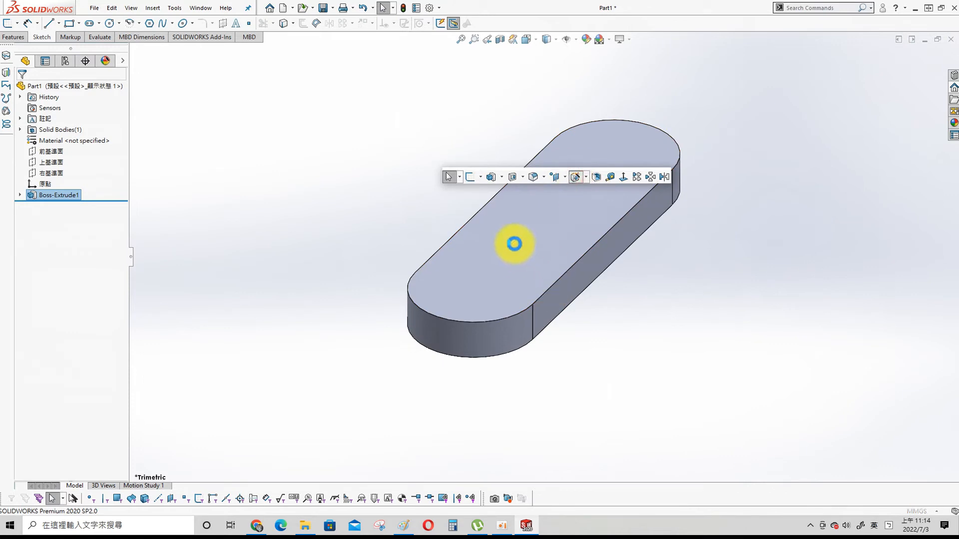
click(74, 337)
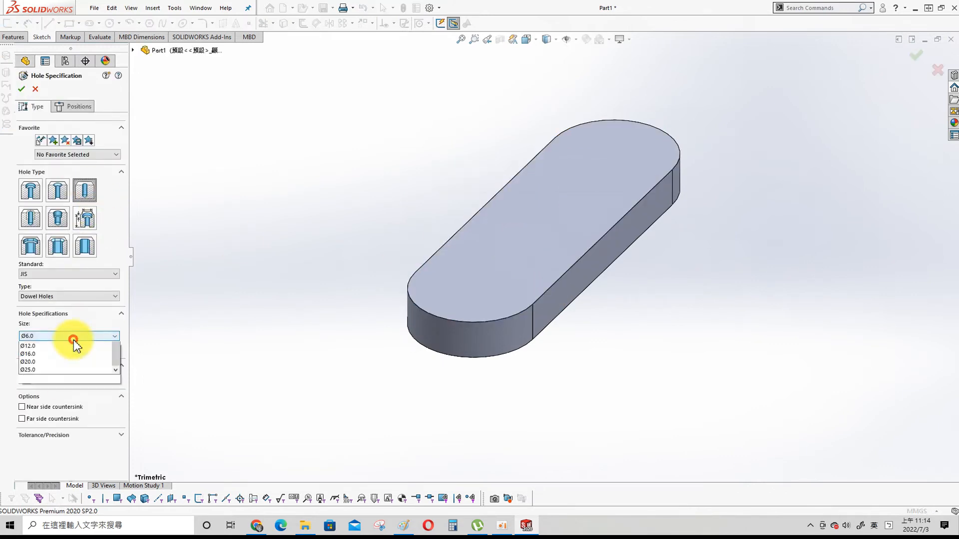
click(46, 407)
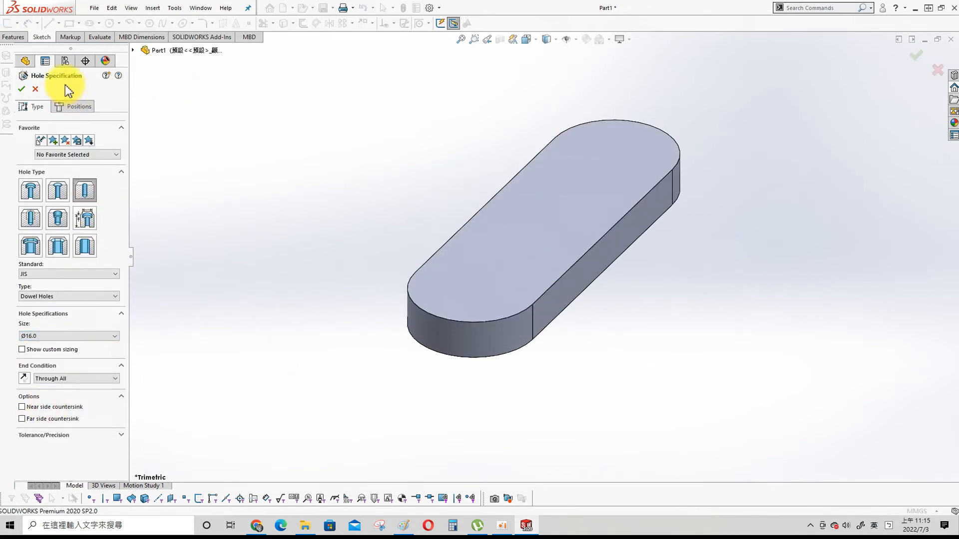
click(75, 106)
click(480, 282)
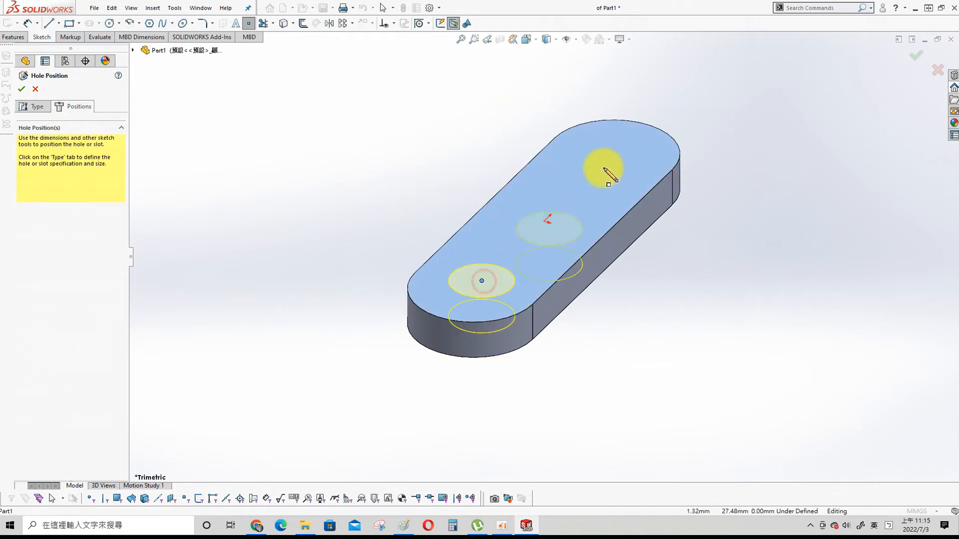
click(610, 153)
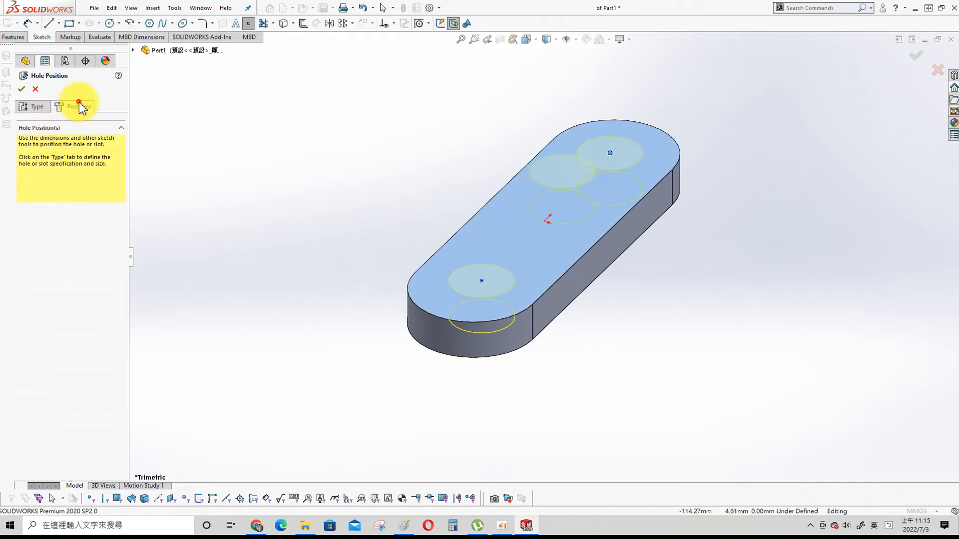
key(Escape)
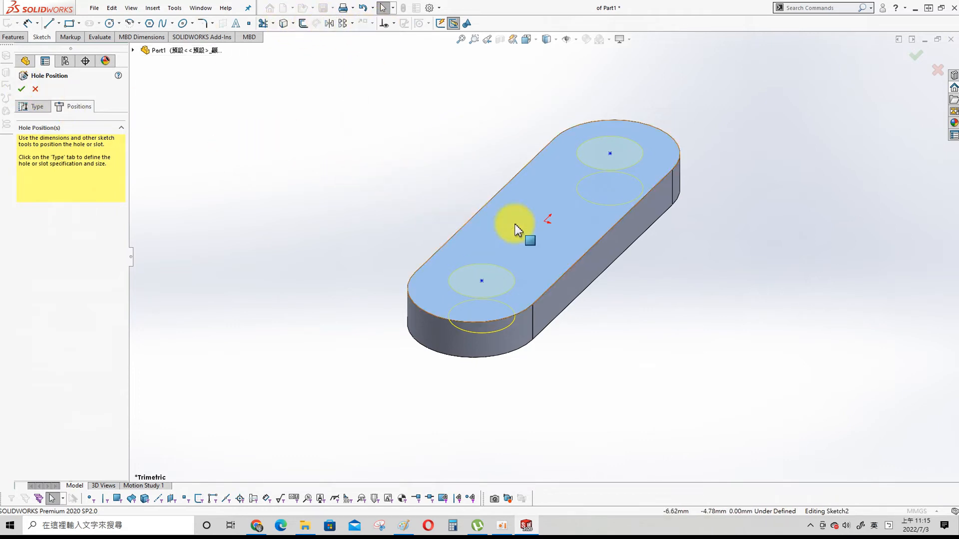
Make both hole centres concentric with the plate's rounded end edges and finish the hole feature.
click(546, 39)
click(583, 92)
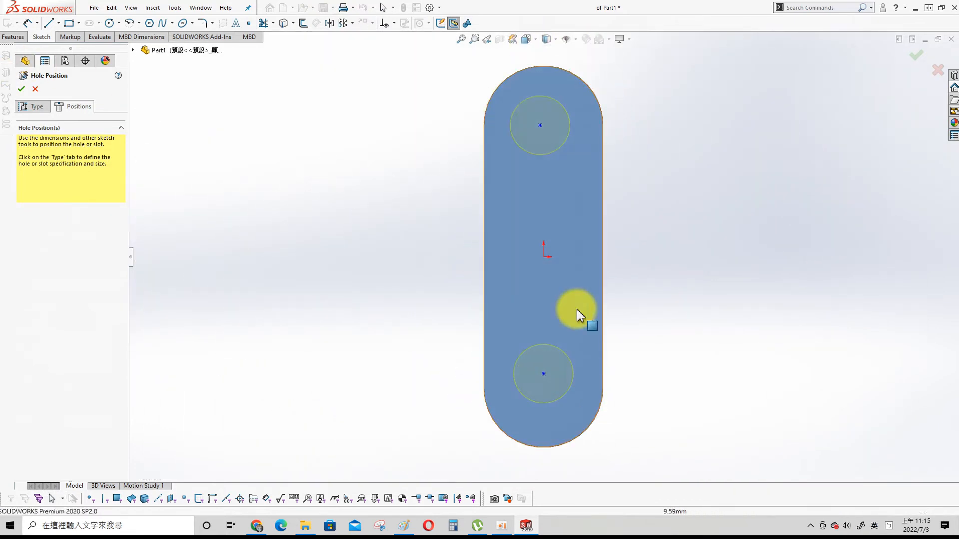
click(540, 126)
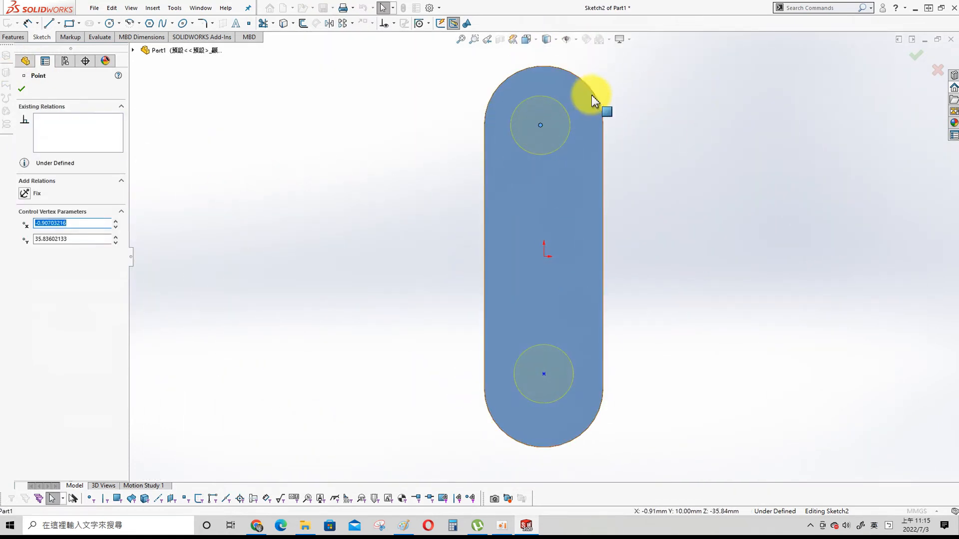
ctrl+click(595, 95)
click(26, 190)
click(334, 221)
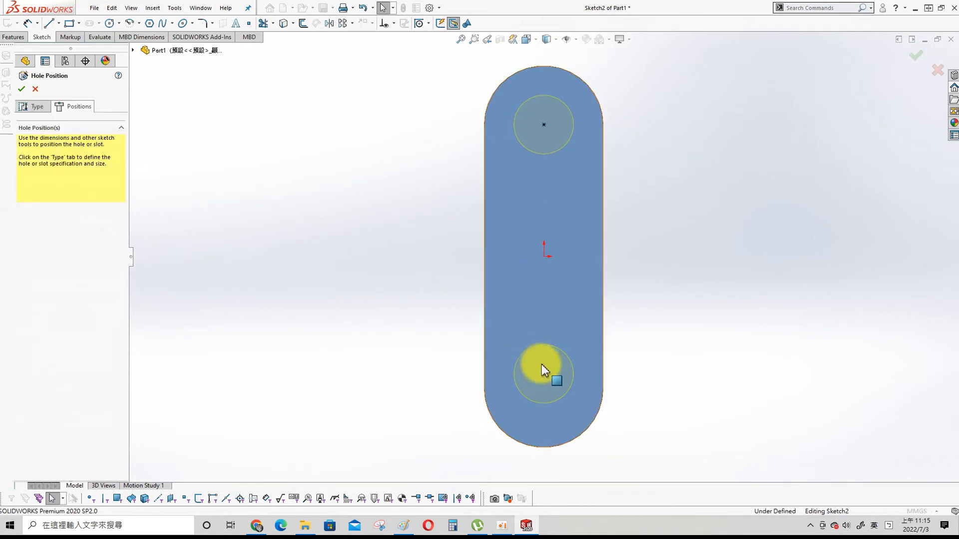
click(535, 358)
ctrl+click(577, 442)
click(24, 190)
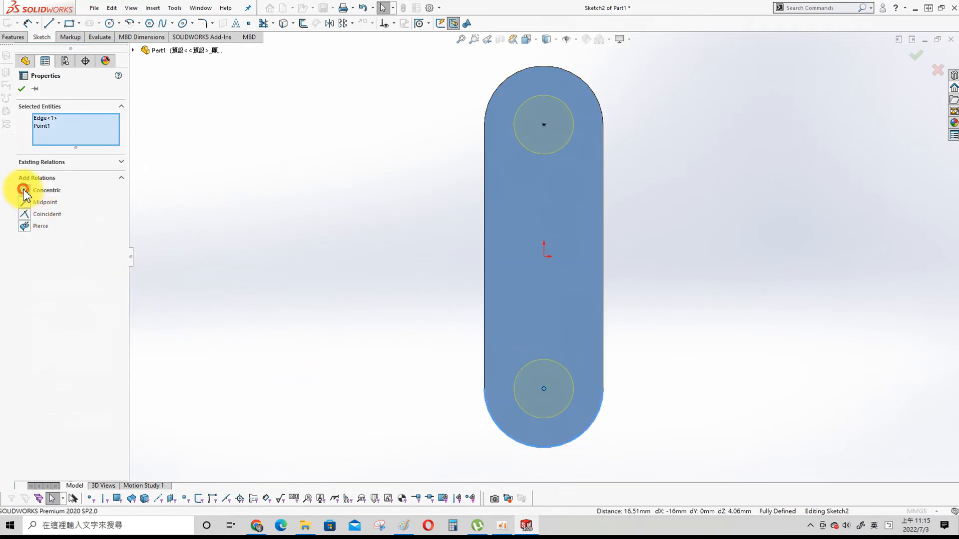
click(218, 220)
click(912, 55)
middle_drag(428, 284, 424, 156)
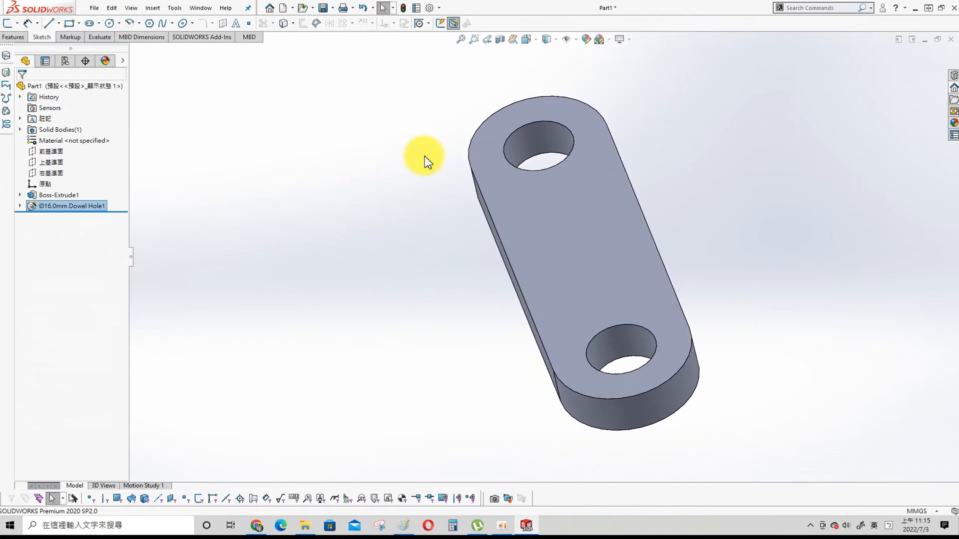
click(50, 162)
click(56, 150)
key(s)
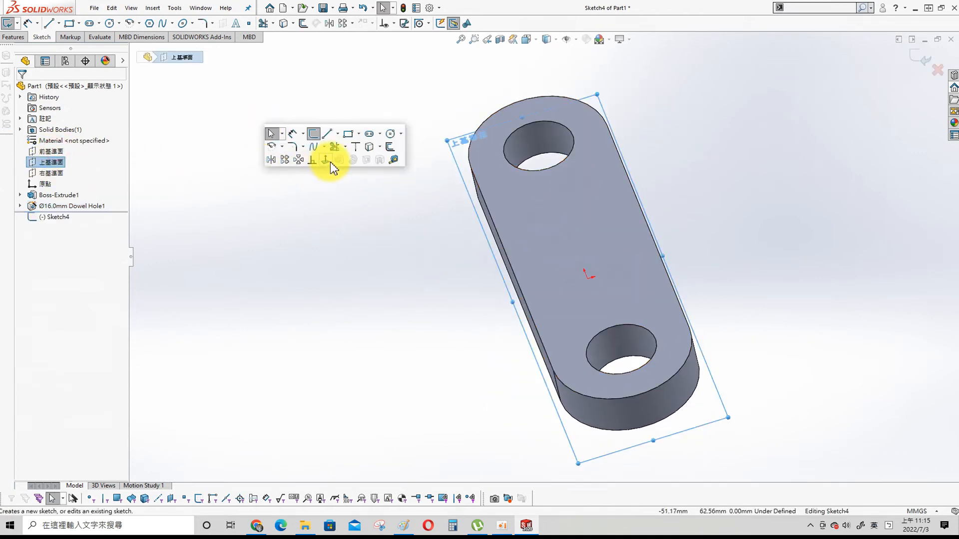
click(330, 161)
click(938, 69)
click(490, 265)
Sketch a corner rectangle about 10 by 18 mm on the front plane, starting at the upper right corner of the plate's profile.
click(48, 151)
click(55, 133)
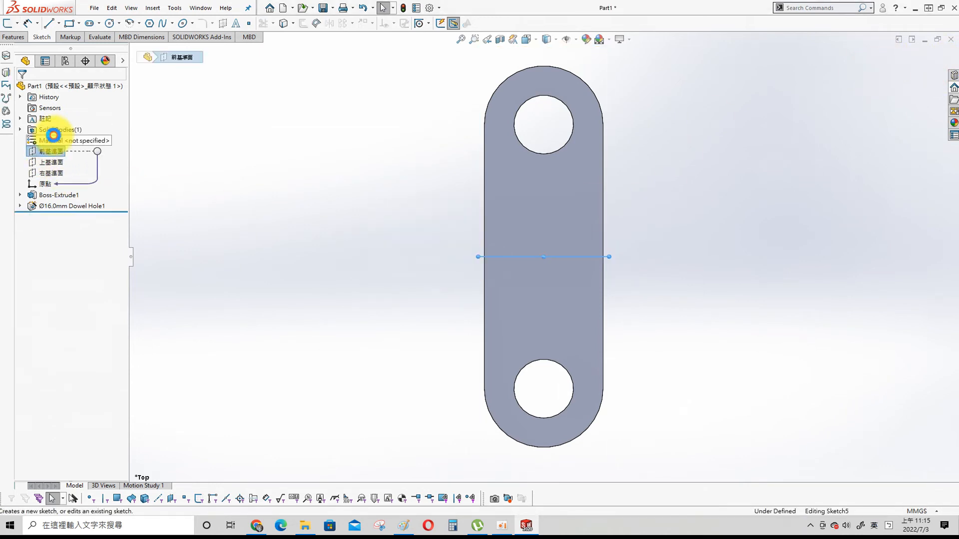
key(s)
click(460, 227)
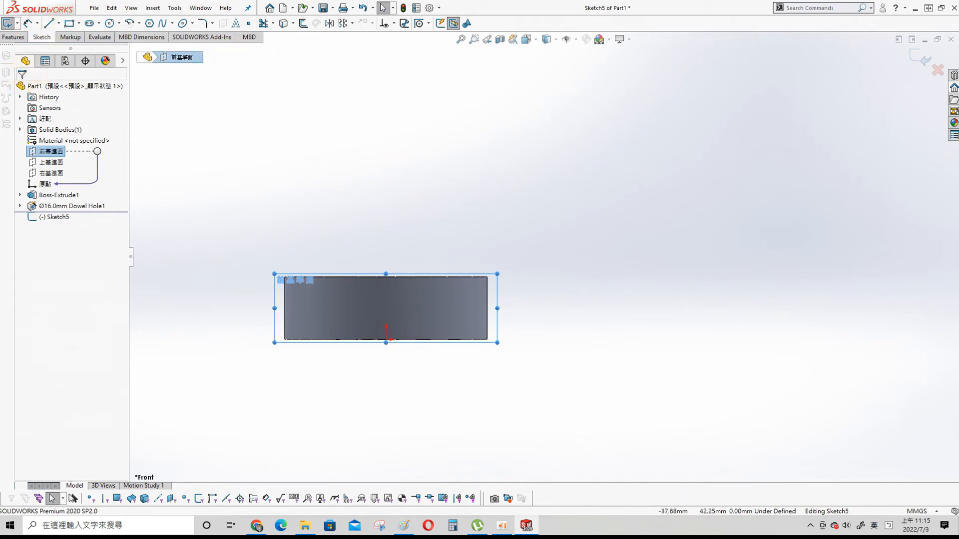
click(75, 23)
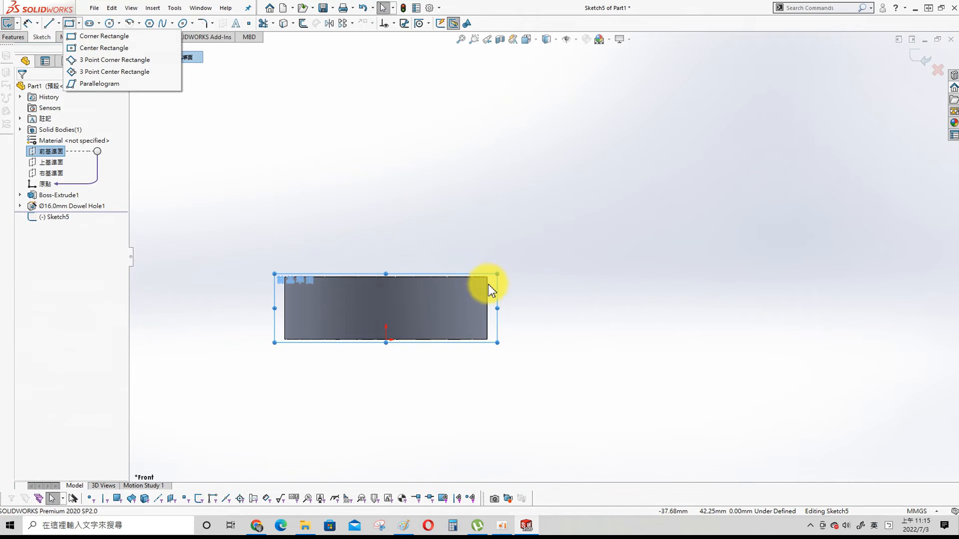
click(100, 37)
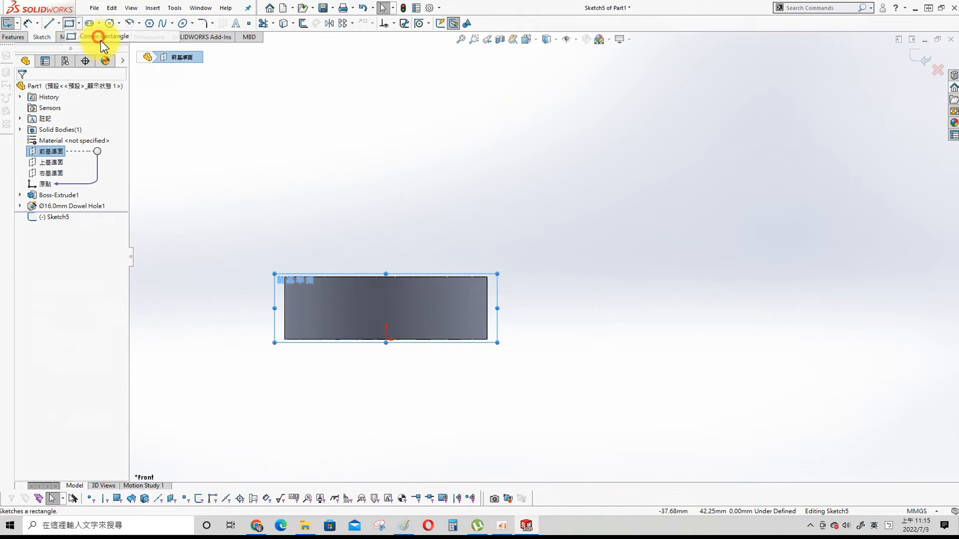
click(487, 277)
click(425, 167)
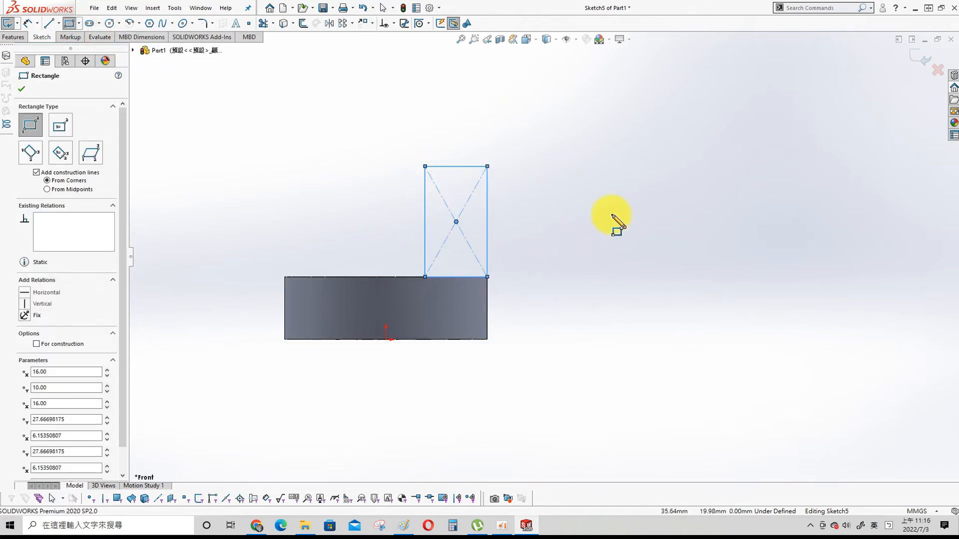
Dimension the rectangle 19 mm high and 12 mm wide.
key(s)
click(644, 224)
click(487, 240)
click(529, 235)
text(19)
key(Return)
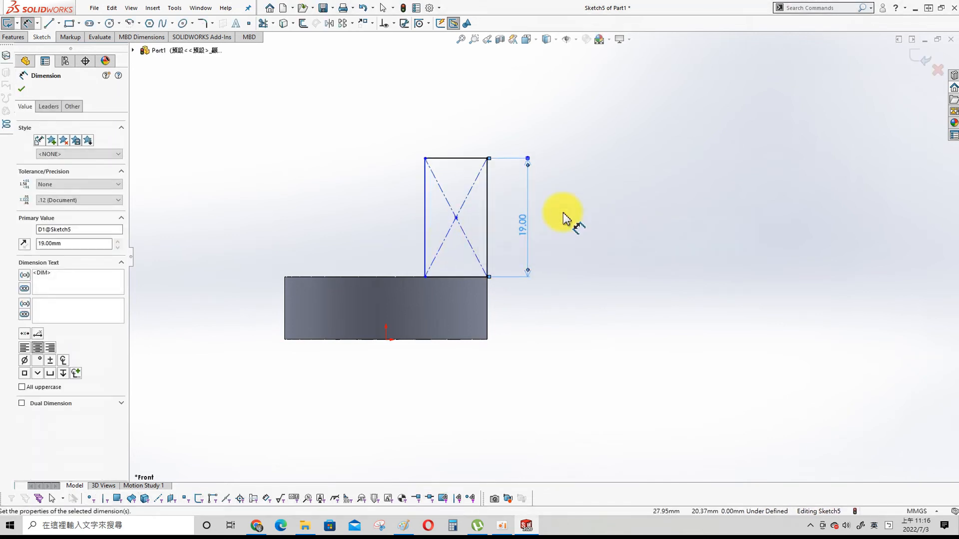
click(460, 159)
click(467, 125)
text(12)
key(Return)
Extrude the 12 by 19 mm rectangle 48 mm as a mid-plane boss merged with the plate.
middle_drag(450, 174, 493, 231)
key(s)
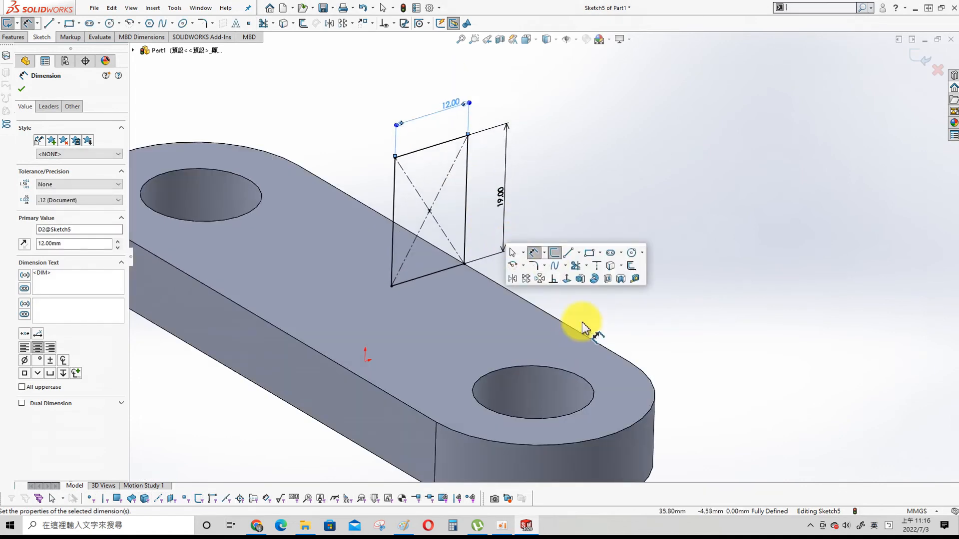
click(574, 278)
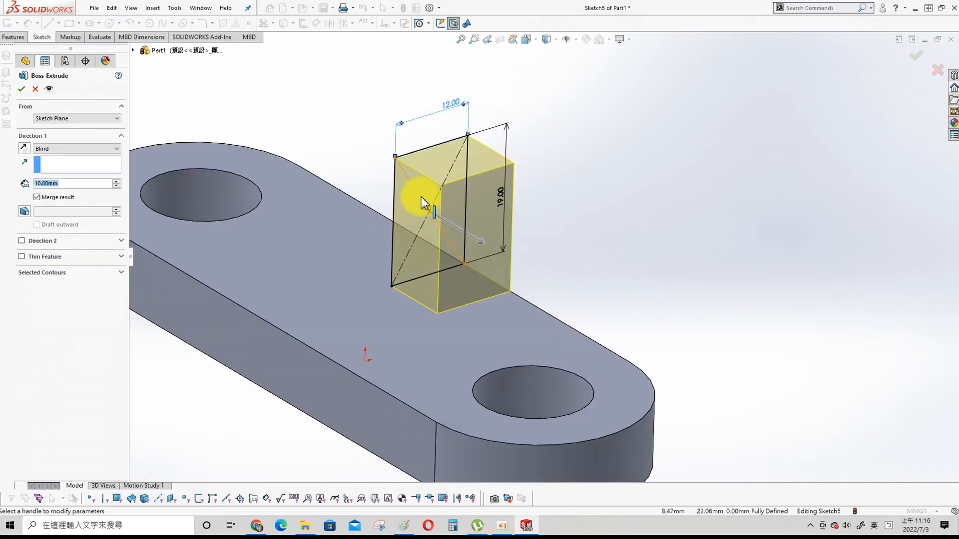
click(79, 149)
click(59, 197)
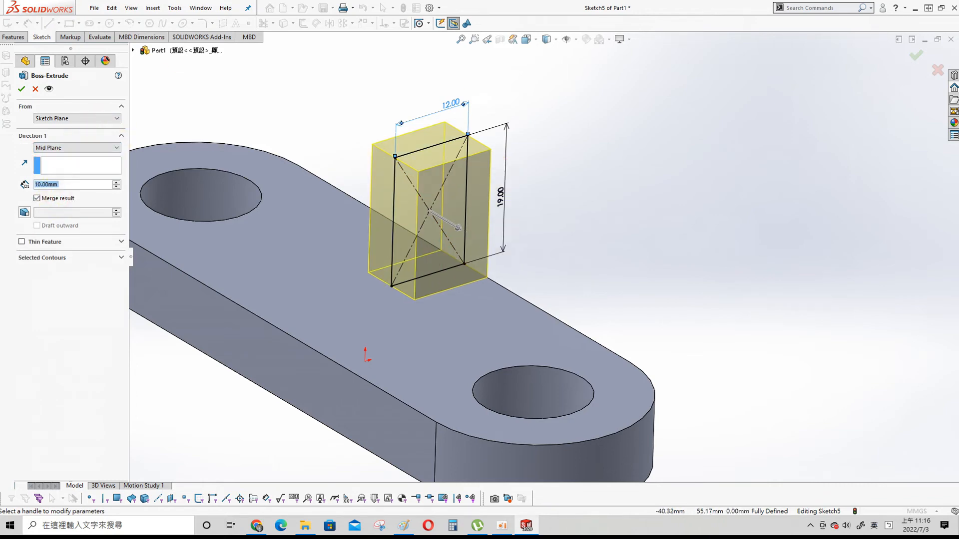
key(alt+Tab)
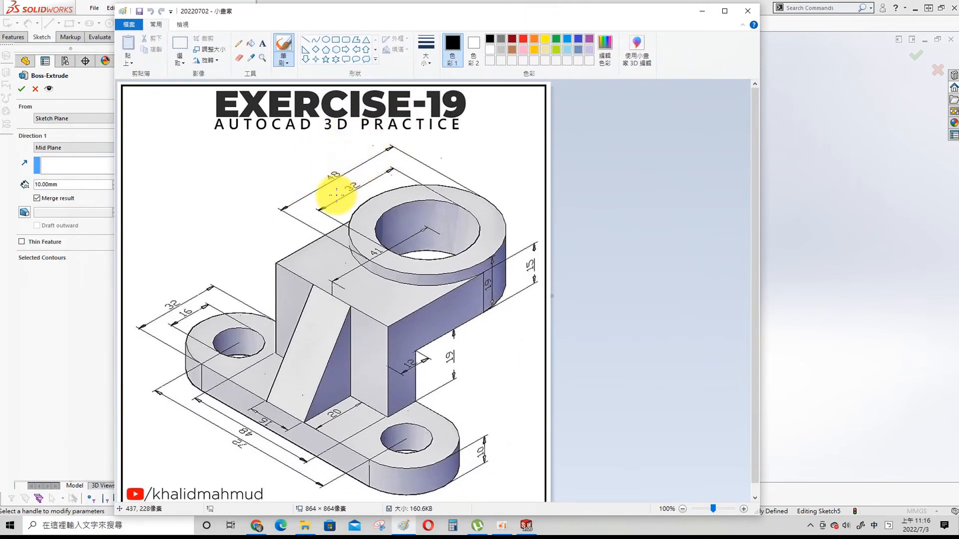
drag(478, 11, 350, 14)
key(alt+Tab)
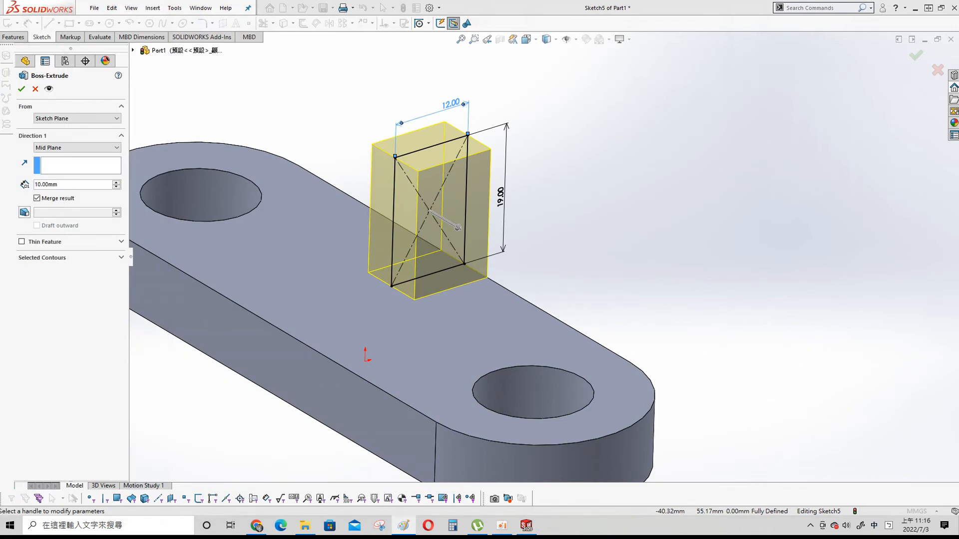
double_click(68, 183)
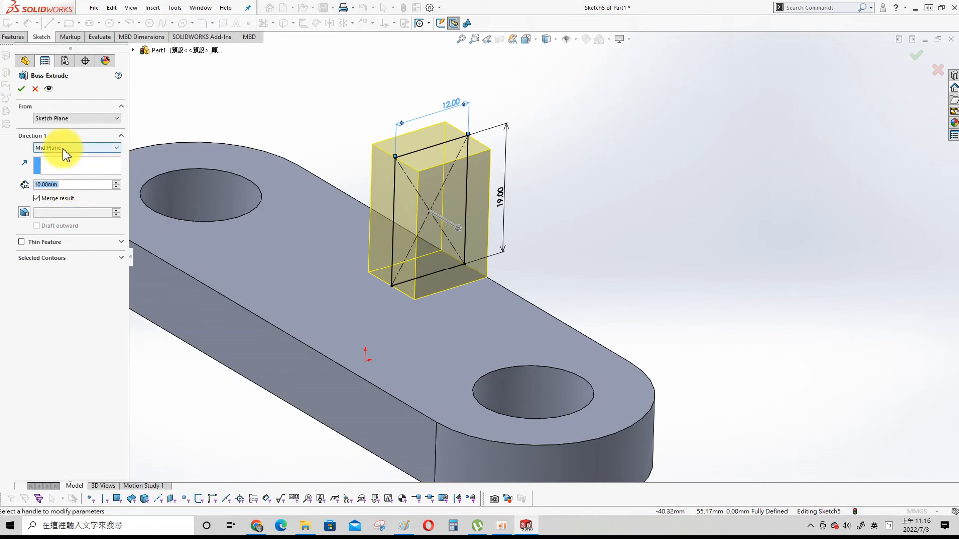
text(48)
key(Return)
click(21, 89)
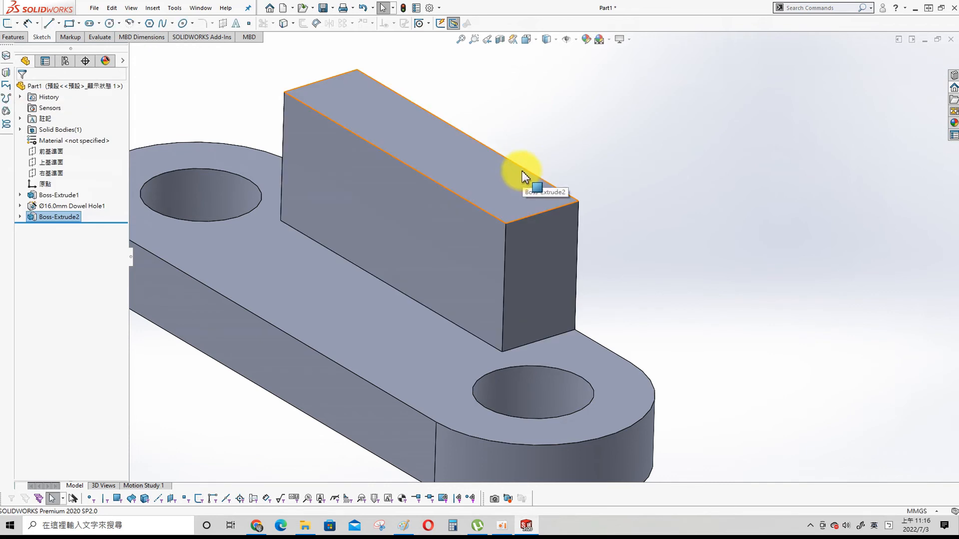
Start a sketch on the block's top face and draw a circle of about 18 mm radius, centred about 60 mm from the origin beyond the plate.
click(522, 176)
click(568, 158)
click(735, 244)
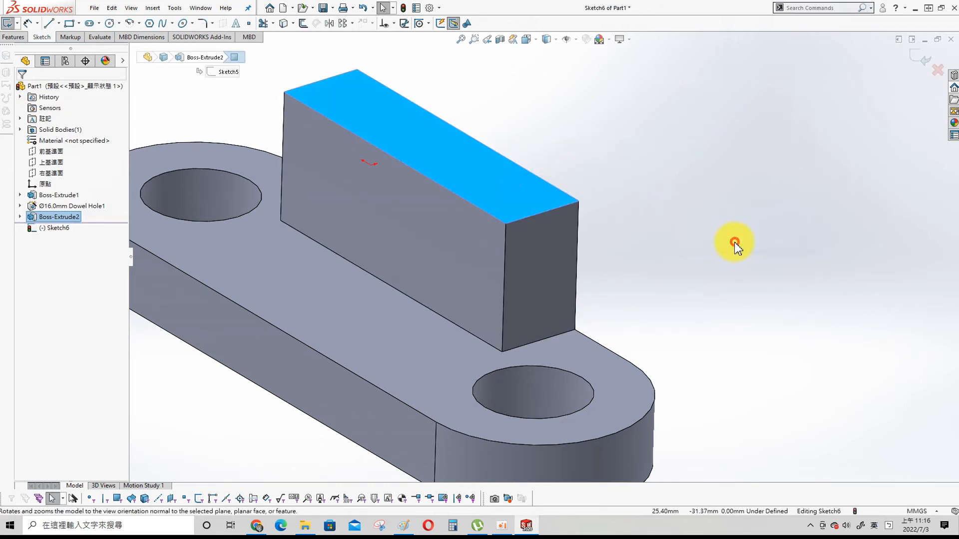
key(s)
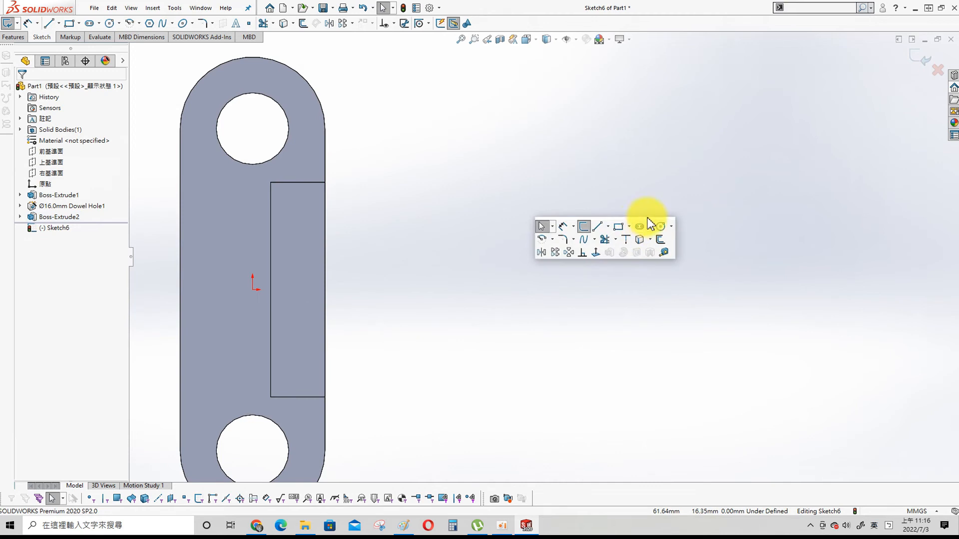
click(661, 225)
click(524, 290)
click(573, 354)
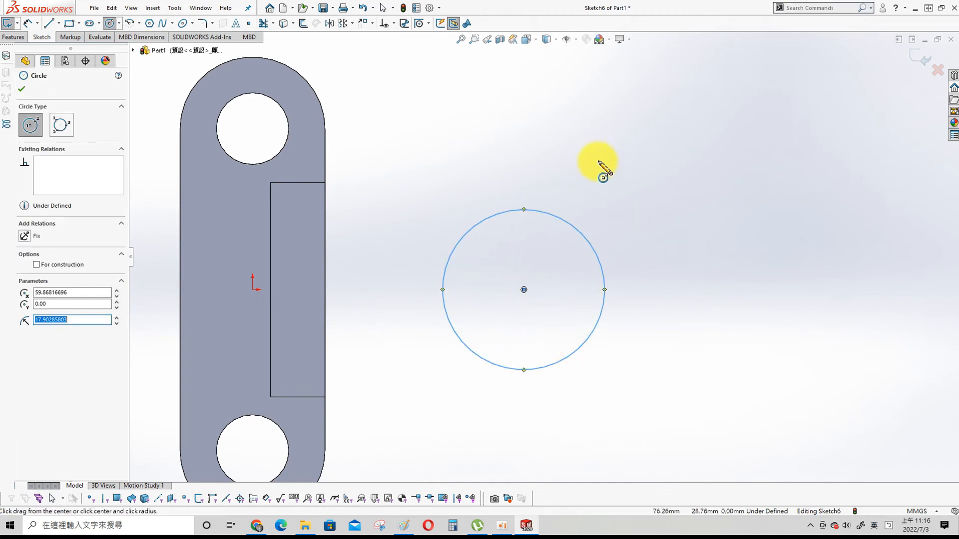
key(Escape)
Align the circle's centre horizontally with the origin and make the circle tangent to one short edge of the block.
click(254, 289)
ctrl+click(524, 289)
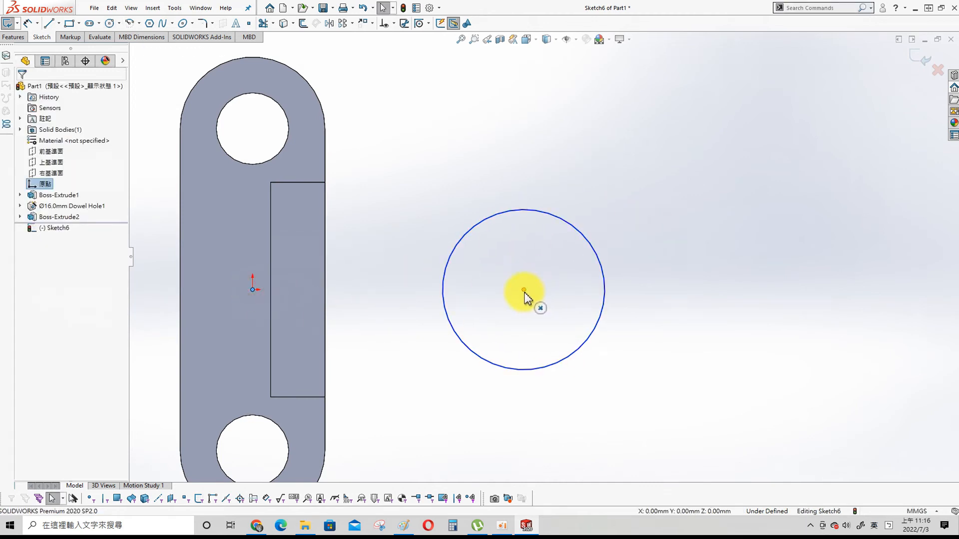
click(25, 190)
click(492, 68)
key(s)
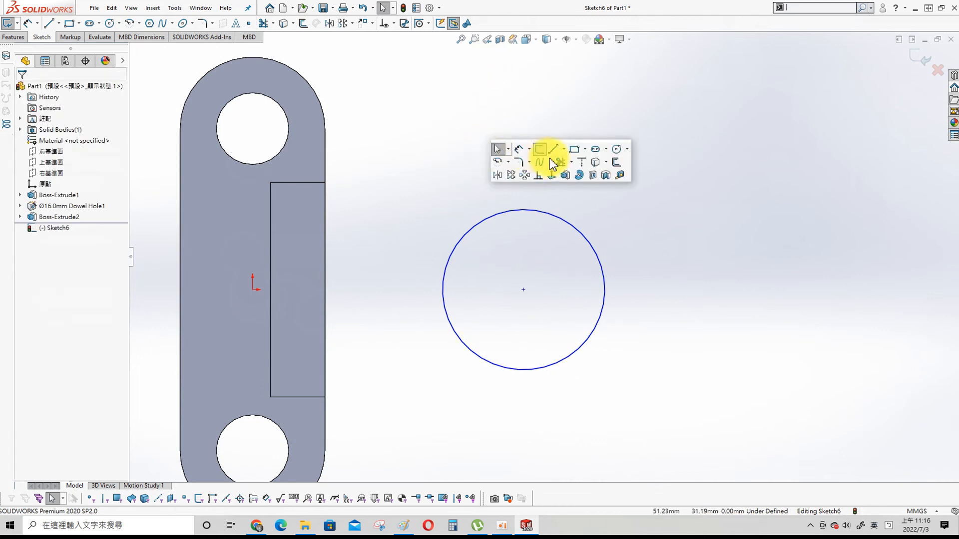
click(537, 176)
click(298, 182)
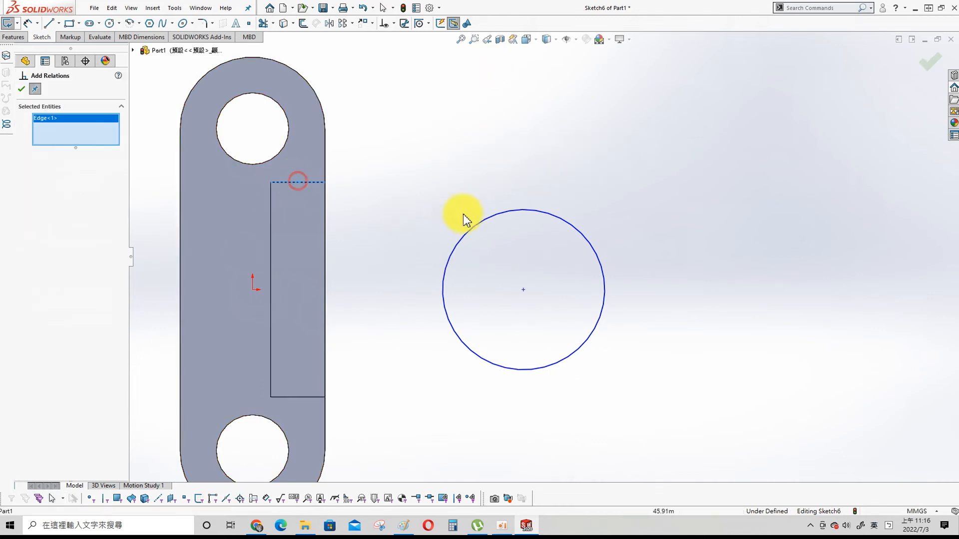
click(534, 219)
click(25, 190)
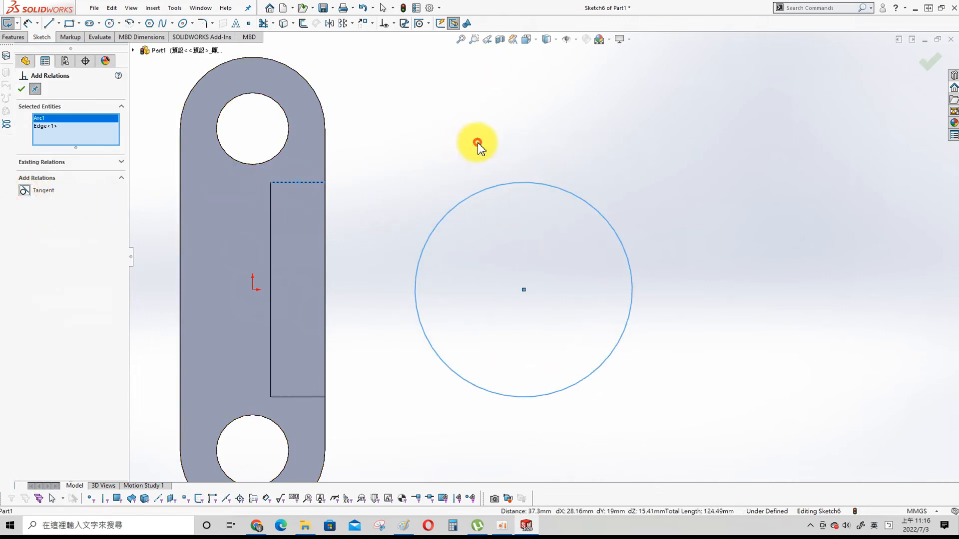
Dimension the circle's centre 41 mm from the block's long edge farther from the circle.
key(s)
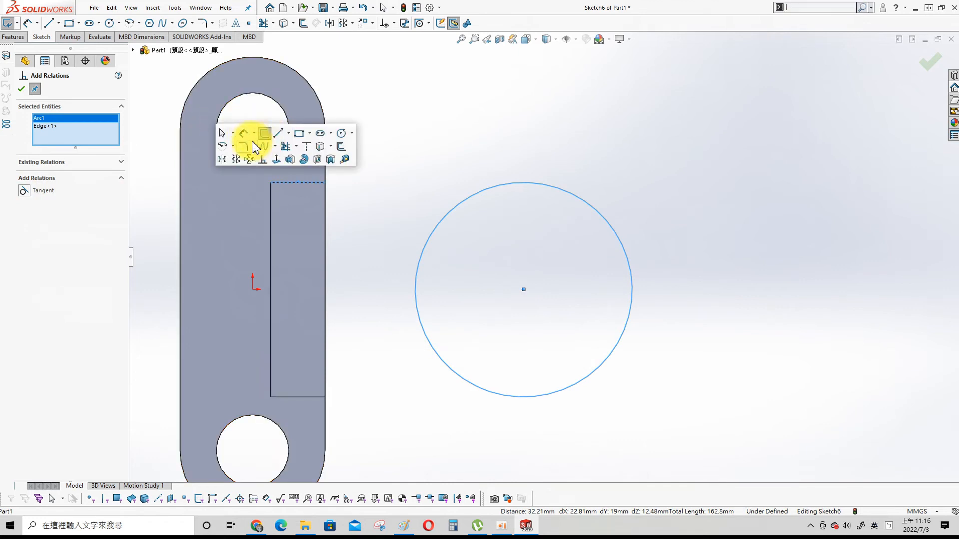
click(253, 140)
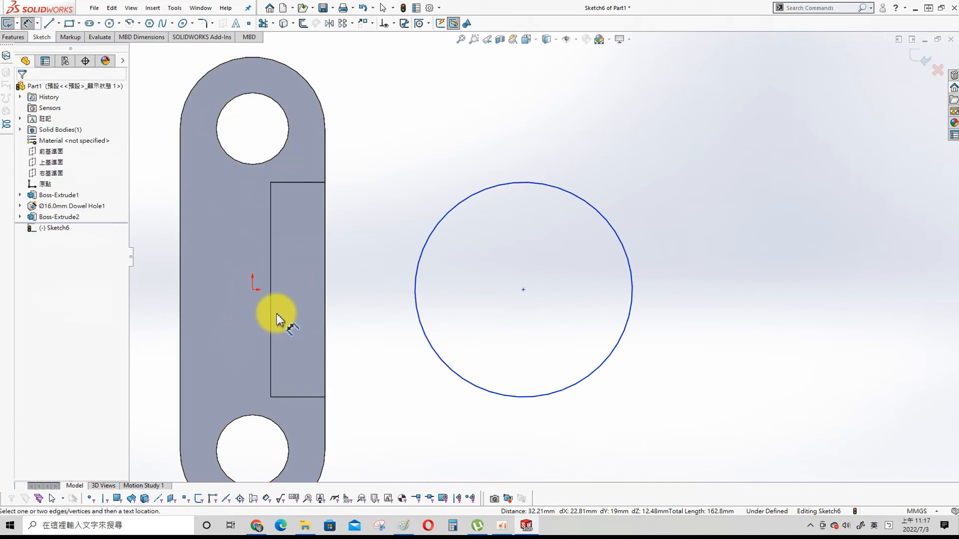
click(270, 326)
click(524, 289)
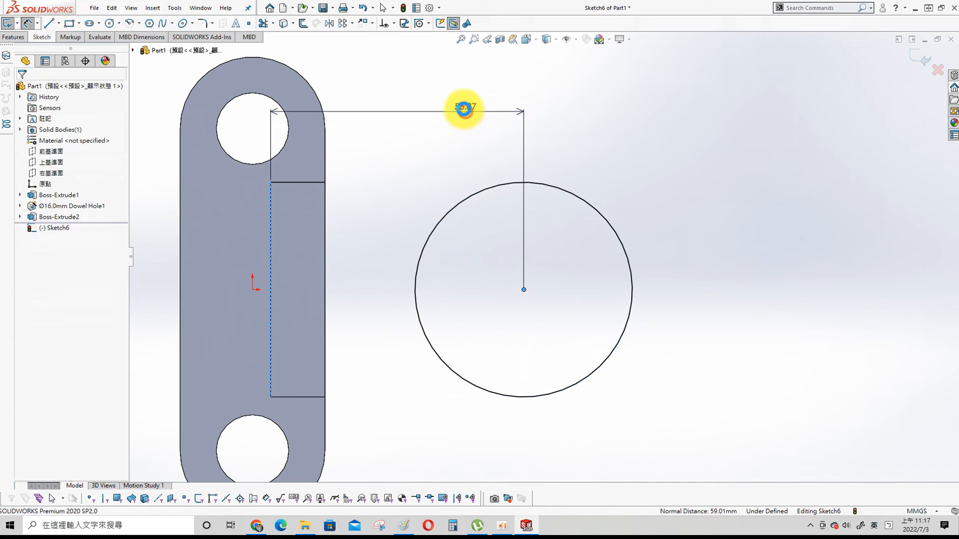
click(462, 110)
text(40)
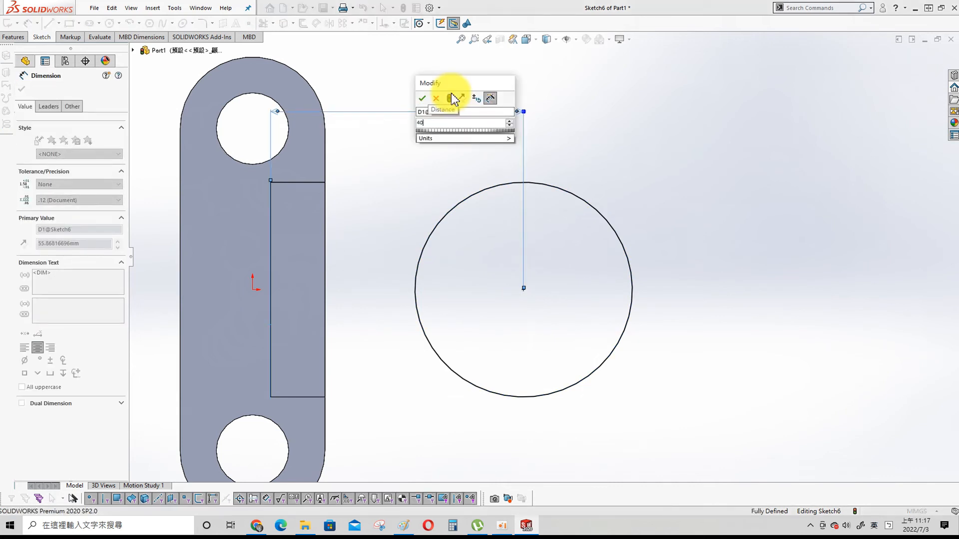
key(Return)
click(715, 125)
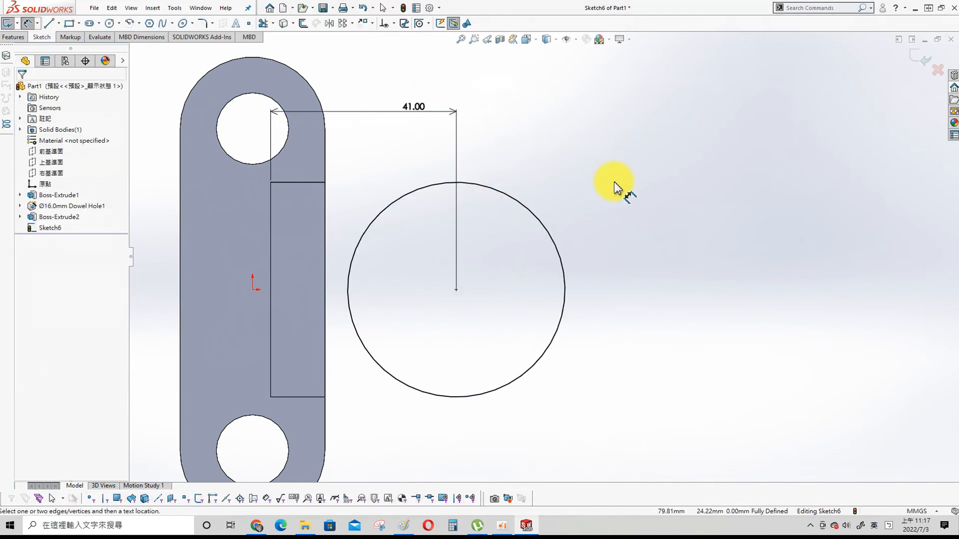
Convert the block's two short edges and the long edge farther from the circle into sketch lines.
key(s)
click(722, 216)
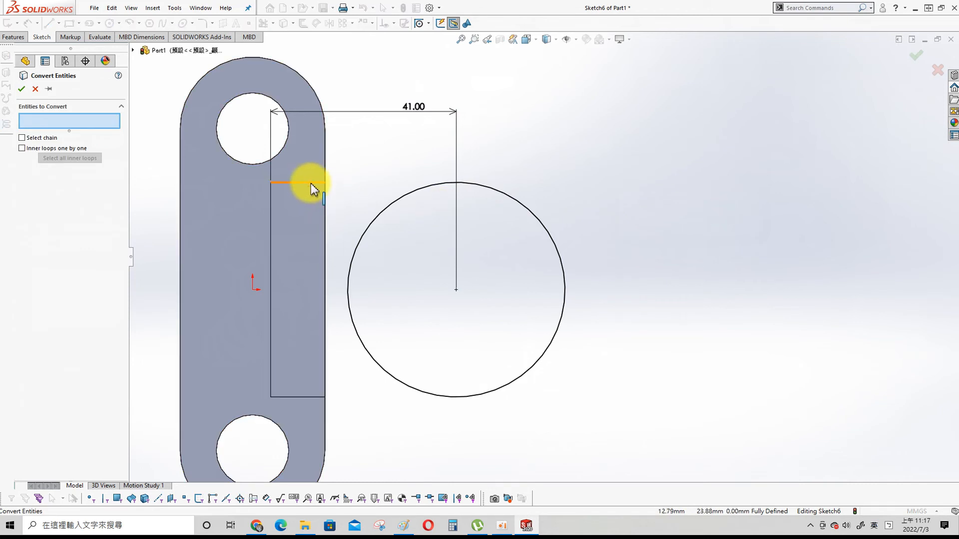
click(311, 184)
click(270, 213)
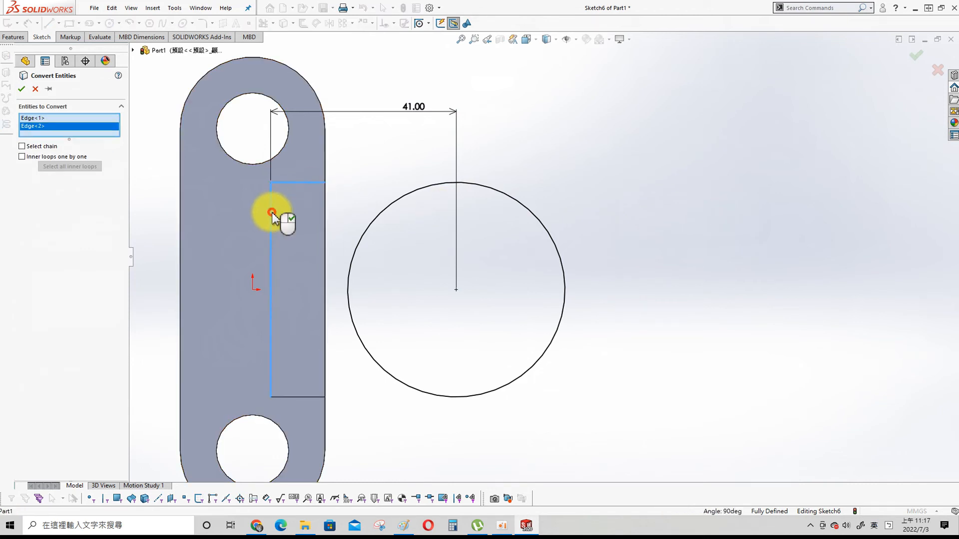
click(305, 397)
click(21, 89)
Extend the two short converted lines to the circle and trim away the circle's inner arc.
key(s)
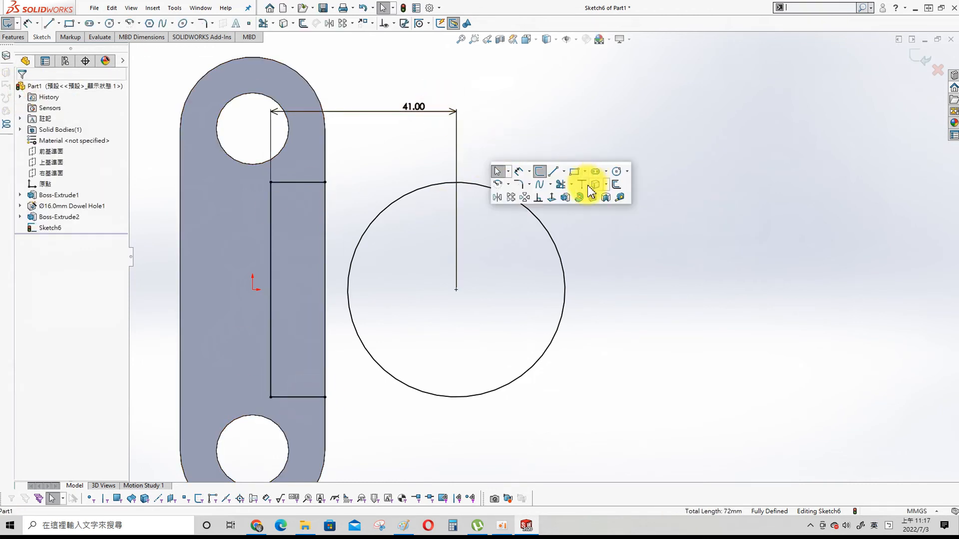
click(583, 187)
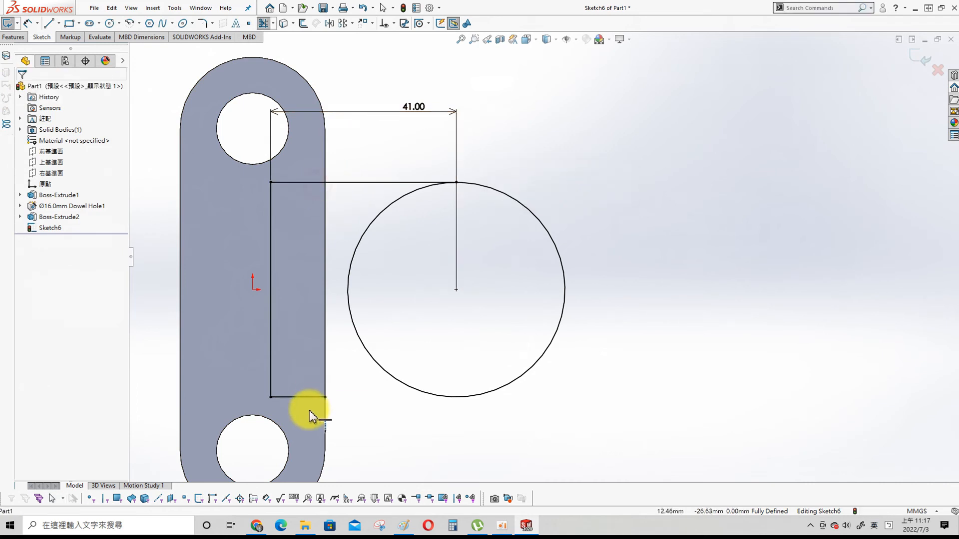
click(314, 397)
key(s)
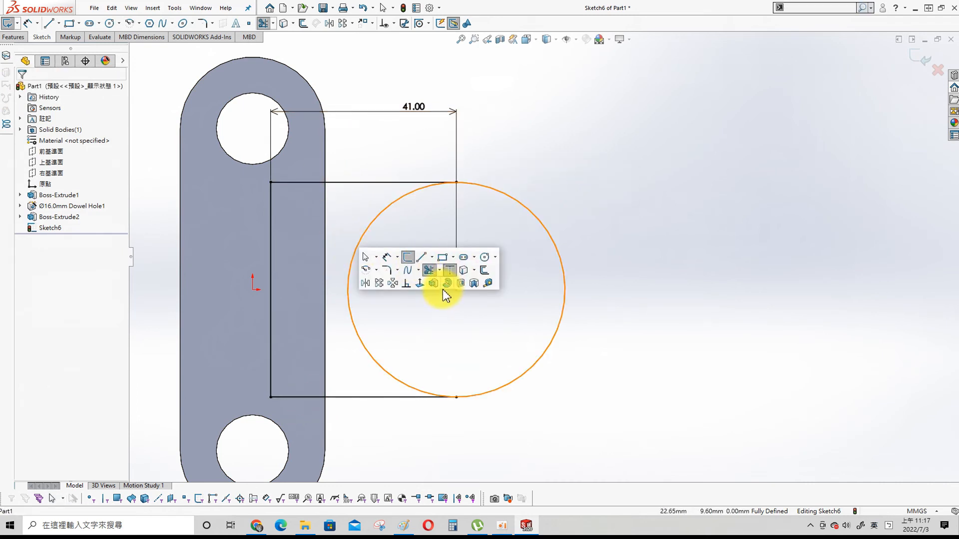
click(439, 271)
click(459, 280)
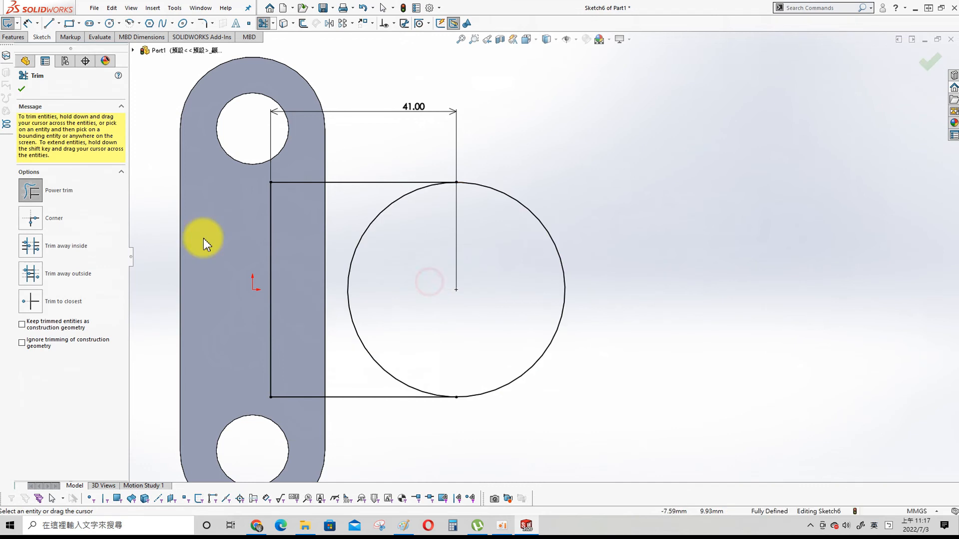
Extrude the closed arm profile 15 mm upward as a blind boss merged with the block.
middle_drag(487, 307, 400, 219)
key(s)
click(494, 262)
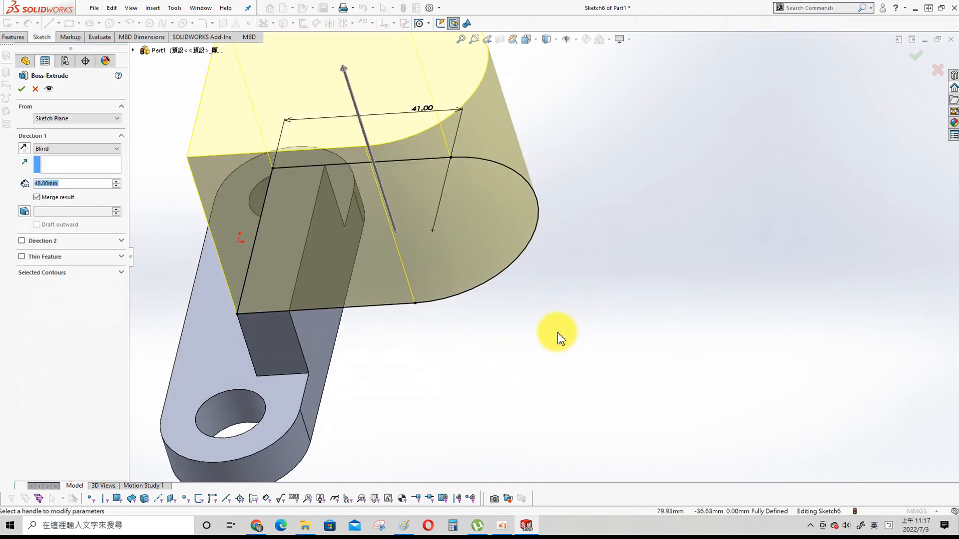
text(15)
key(Return)
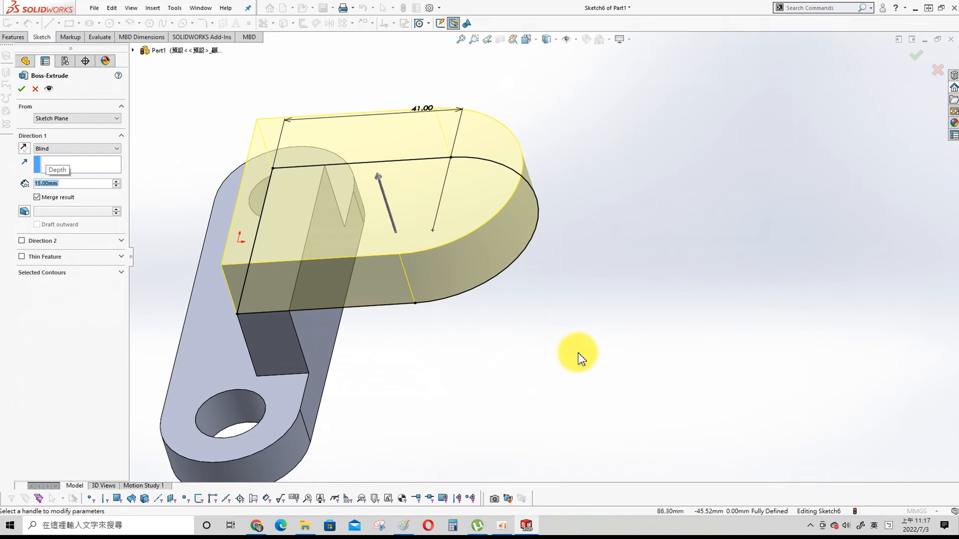
click(25, 94)
Start a sketch on the arm's top face and draw a circle near its rounded end.
click(485, 163)
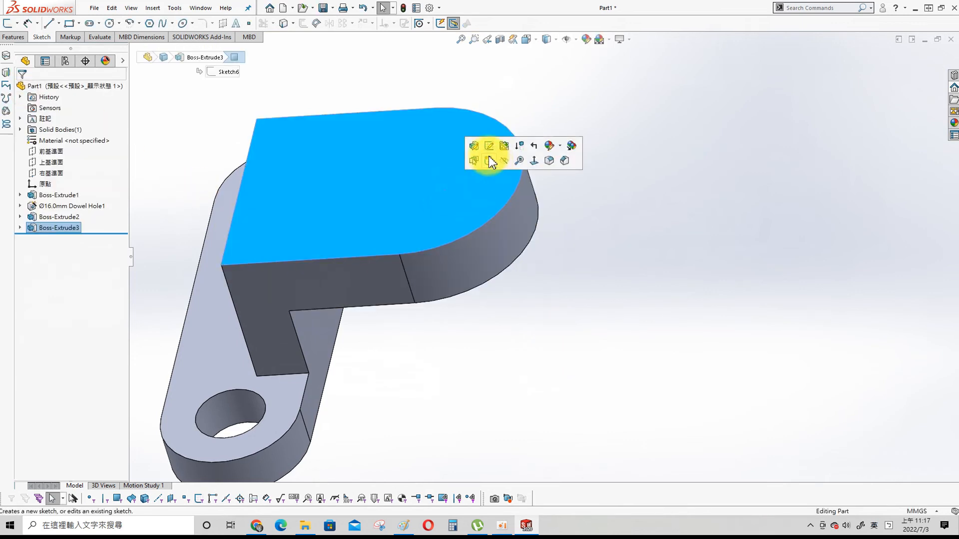
click(491, 158)
key(s)
click(846, 334)
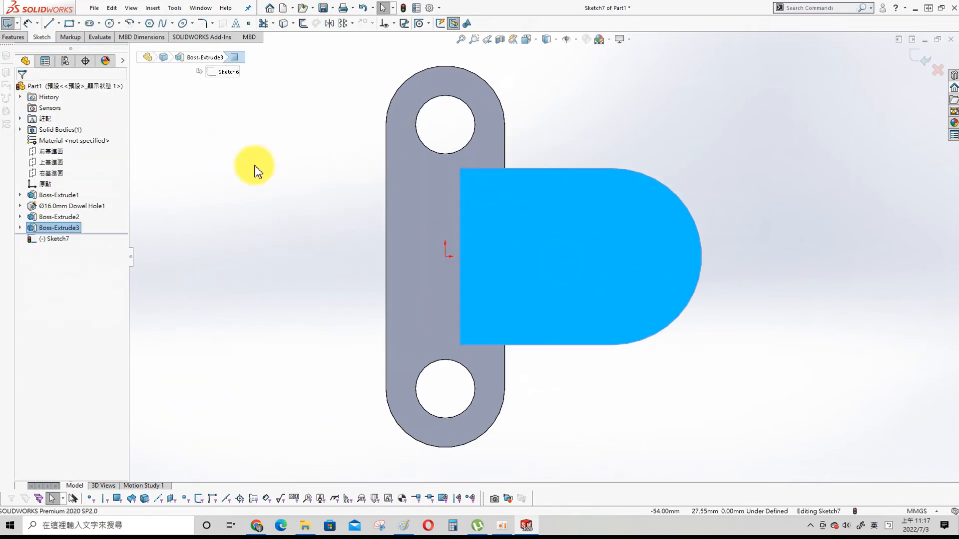
click(111, 23)
click(596, 256)
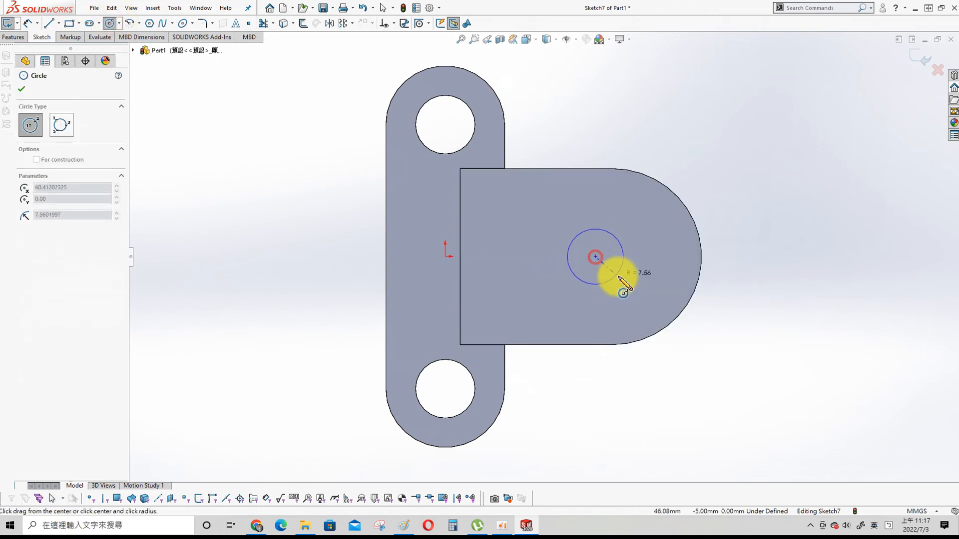
click(625, 293)
key(super)
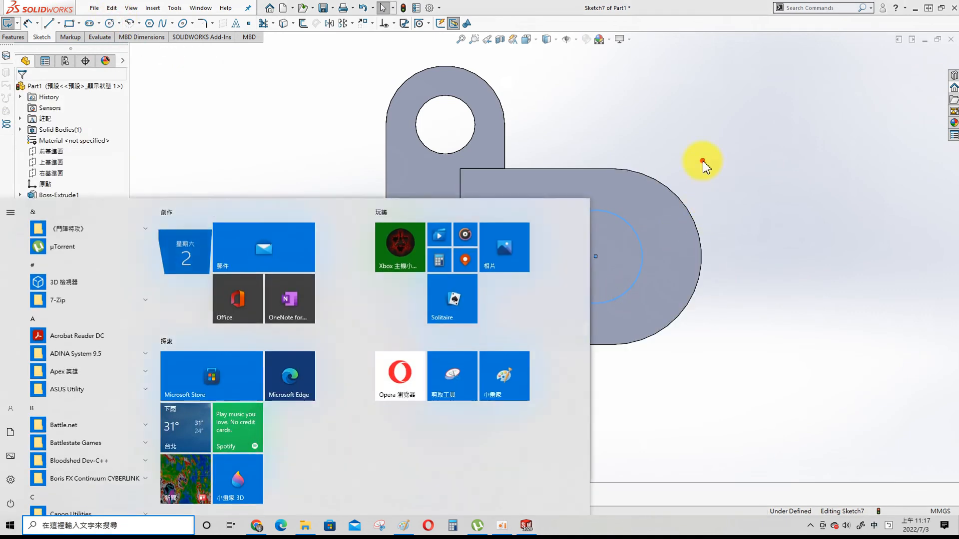
click(703, 161)
Make the circle equal to and concentric with the arm's rounded end edge.
click(638, 242)
ctrl+click(698, 229)
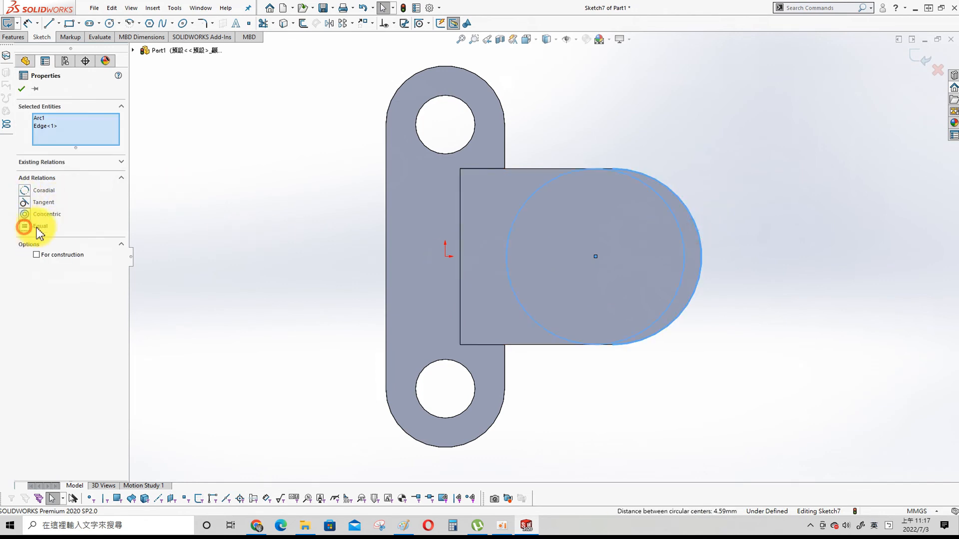
click(24, 213)
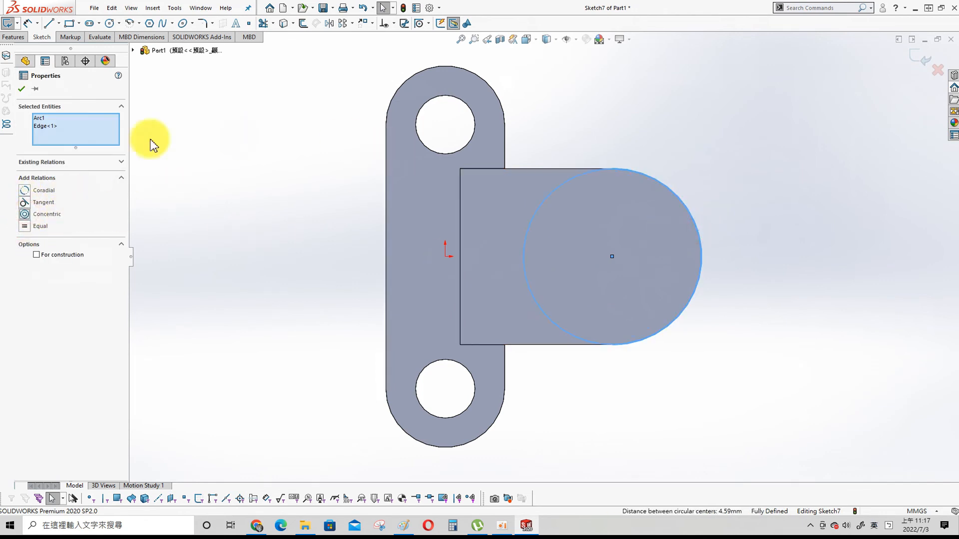
click(22, 90)
Extrude the circle on the arm's top face 4 mm upward as a blind boss merged with the arm.
middle_drag(829, 197, 640, 259)
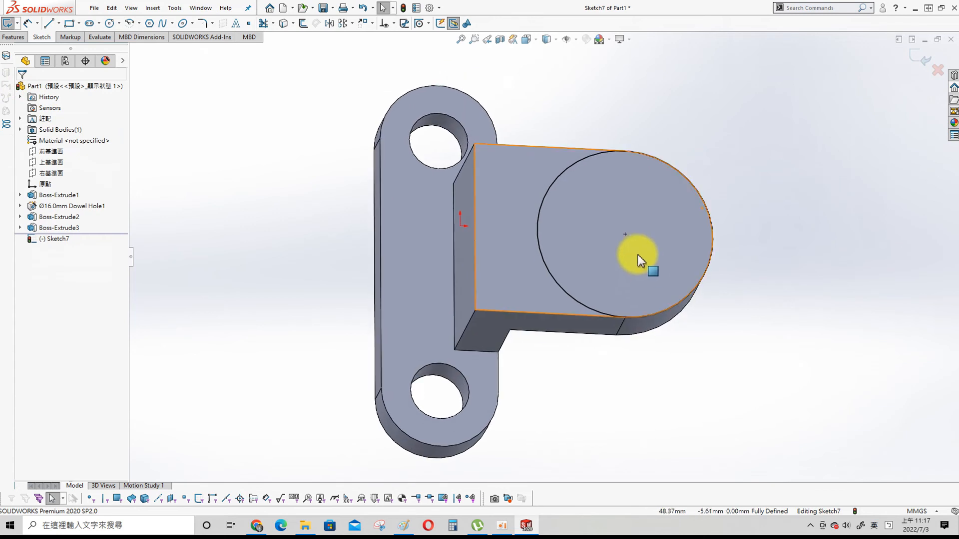
key(s)
click(711, 299)
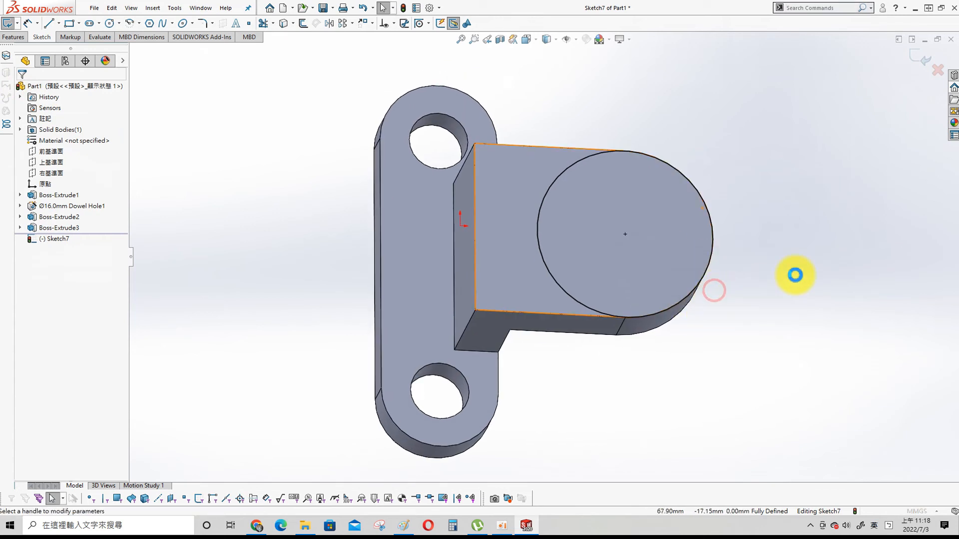
text(4)
key(Return)
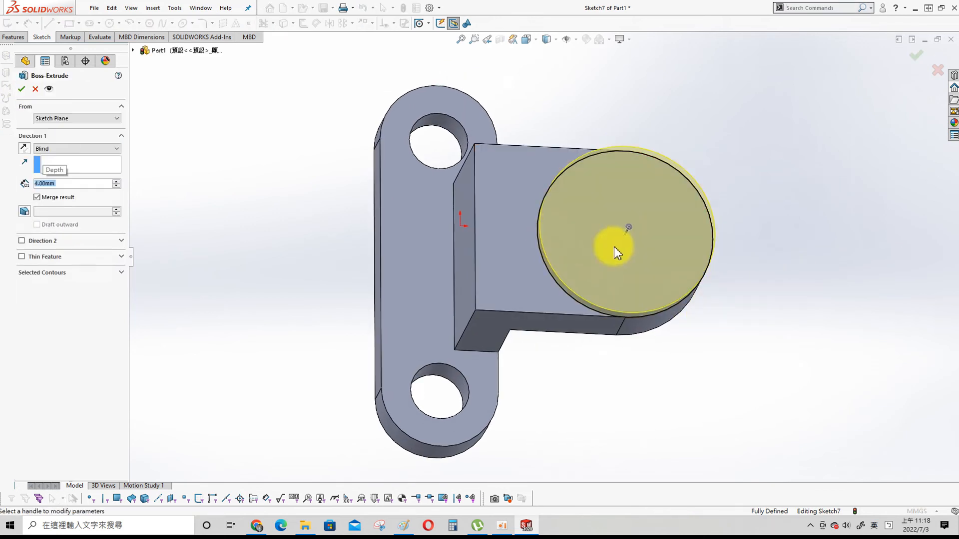
click(22, 89)
Start a sketch on the round boss's top face and draw a circle about 21 mm in diameter near its centre.
click(651, 254)
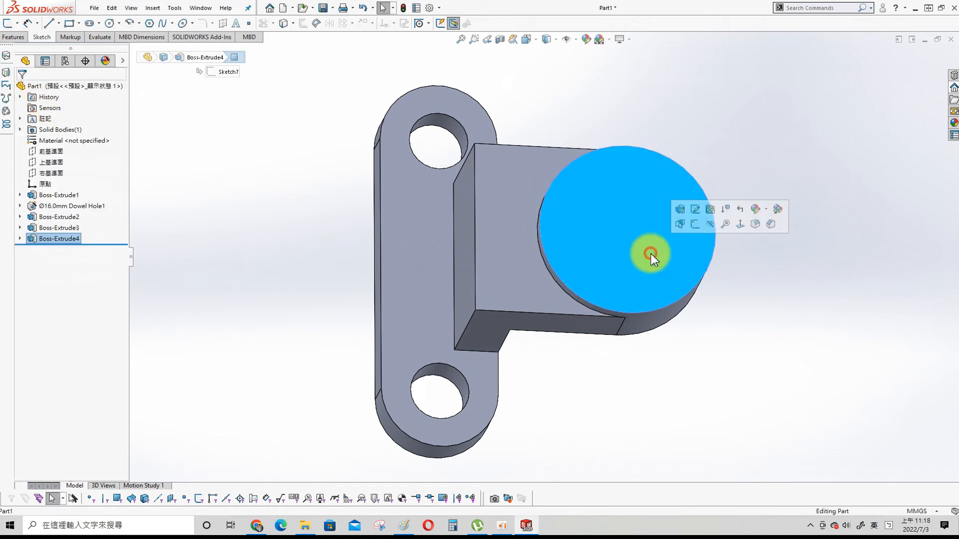
click(695, 223)
key(s)
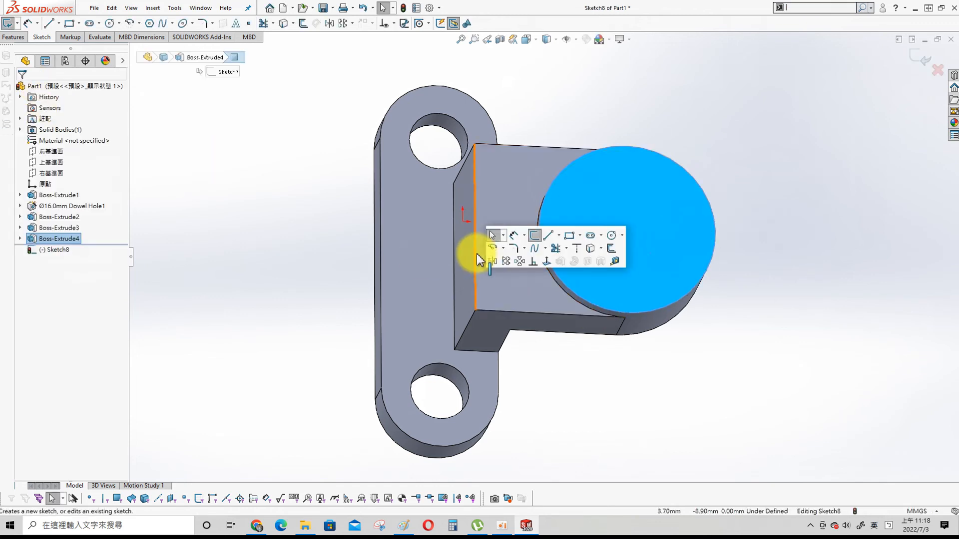
click(109, 23)
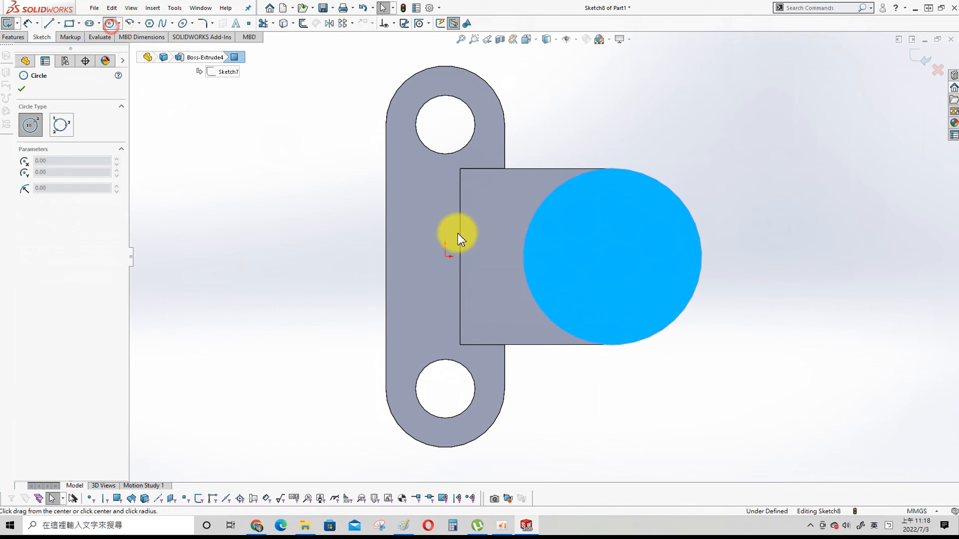
drag(609, 271, 637, 298)
Add a concentric relation between the sketched circle and the boss's outer circular edge.
key(s)
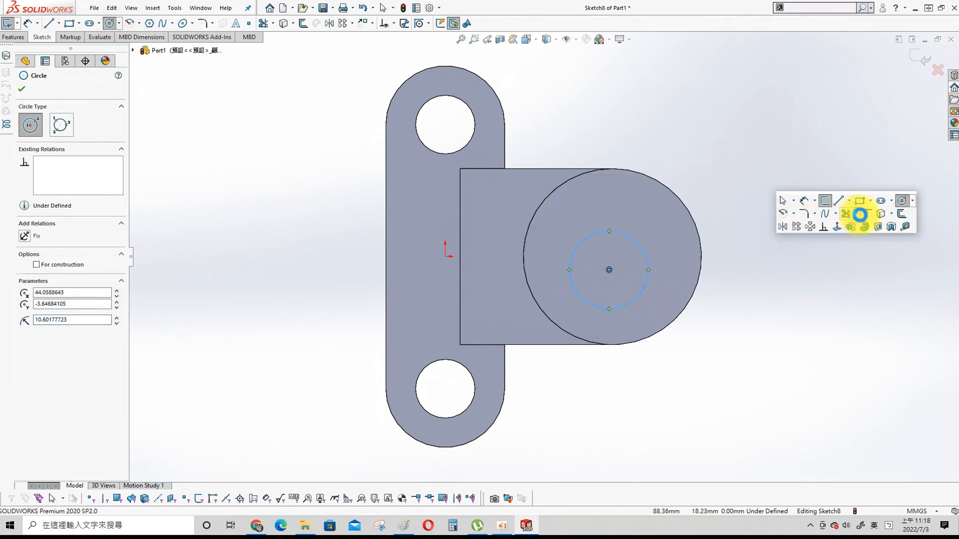
click(822, 227)
click(683, 202)
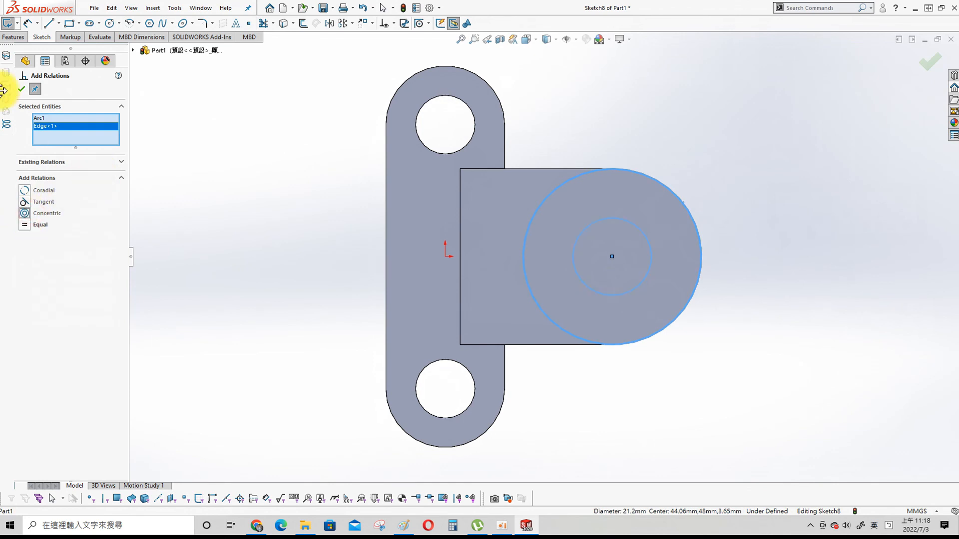
click(20, 89)
Dimension the sketched circle on the boss to a 32 mm diameter.
key(s)
click(406, 239)
click(642, 232)
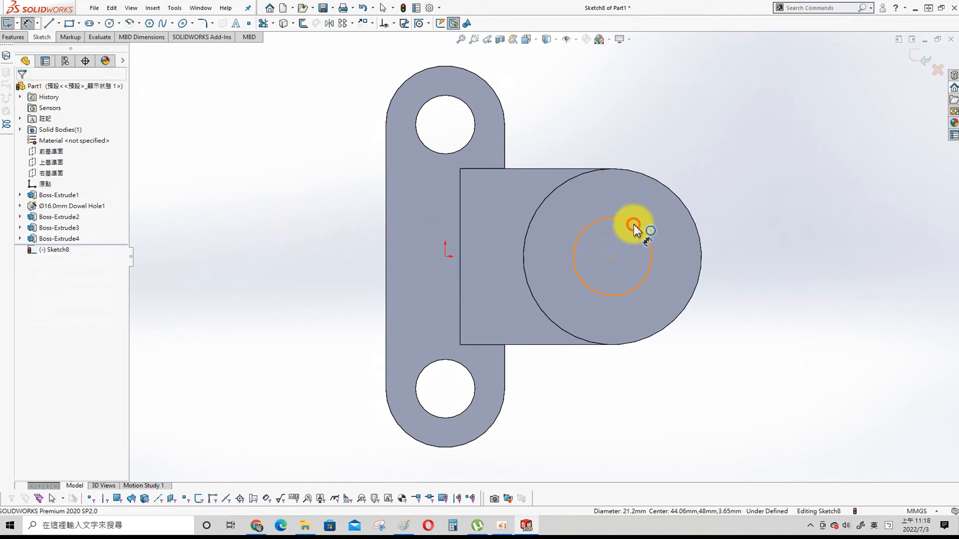
click(672, 178)
text(32)
key(Return)
Cut the 32 mm circle through all of the boss and arm.
key(s)
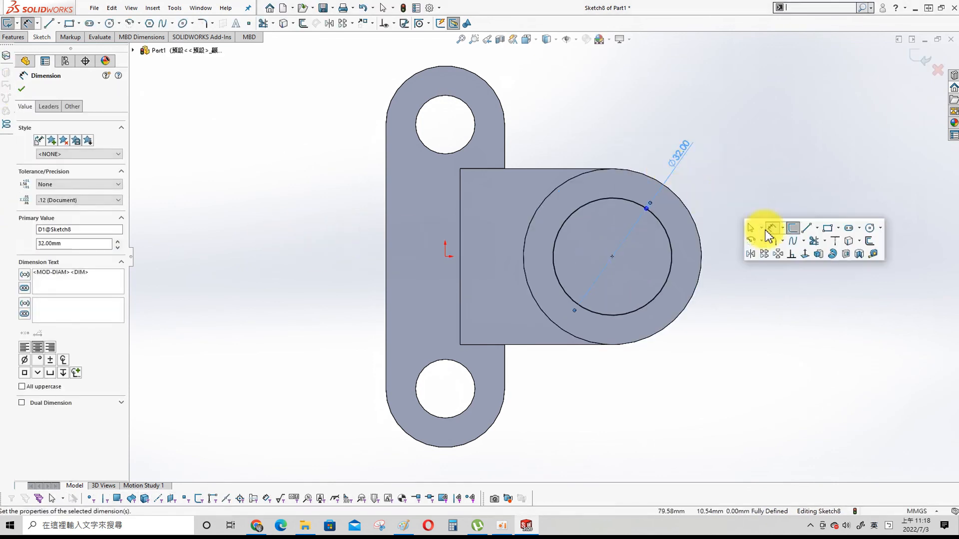
click(845, 255)
click(49, 148)
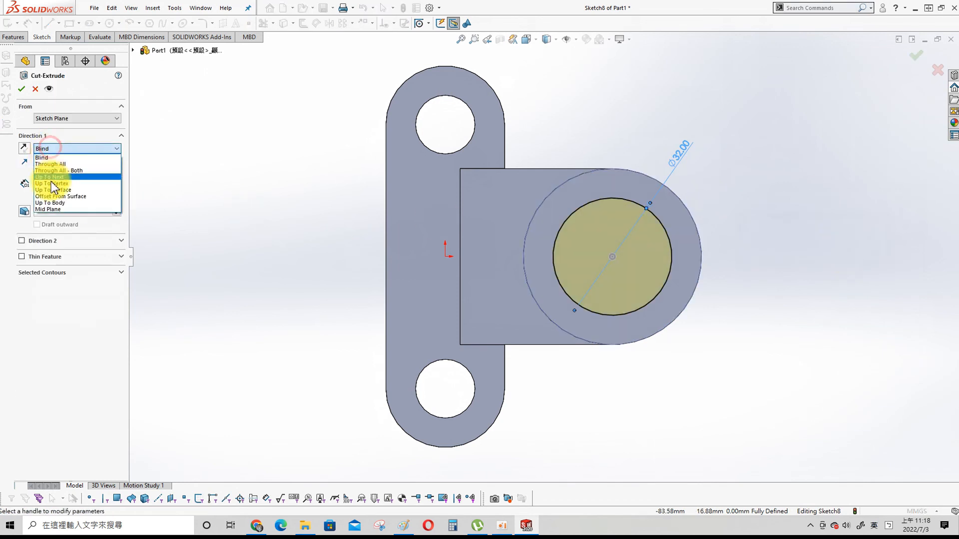
click(53, 164)
click(21, 89)
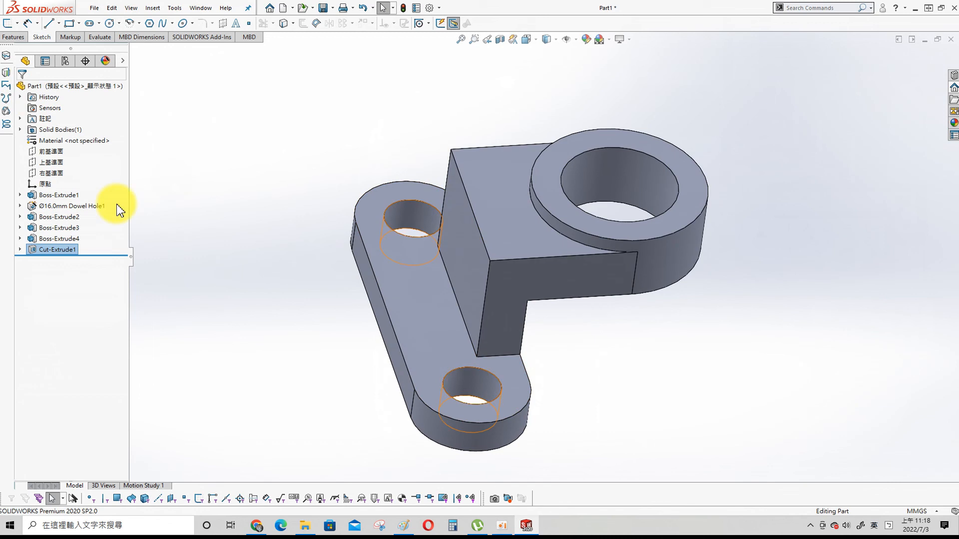
Start a sketch on the front plane and draw a slanted line from the block's top outer edge to the plate's top outer edge.
click(52, 152)
click(65, 140)
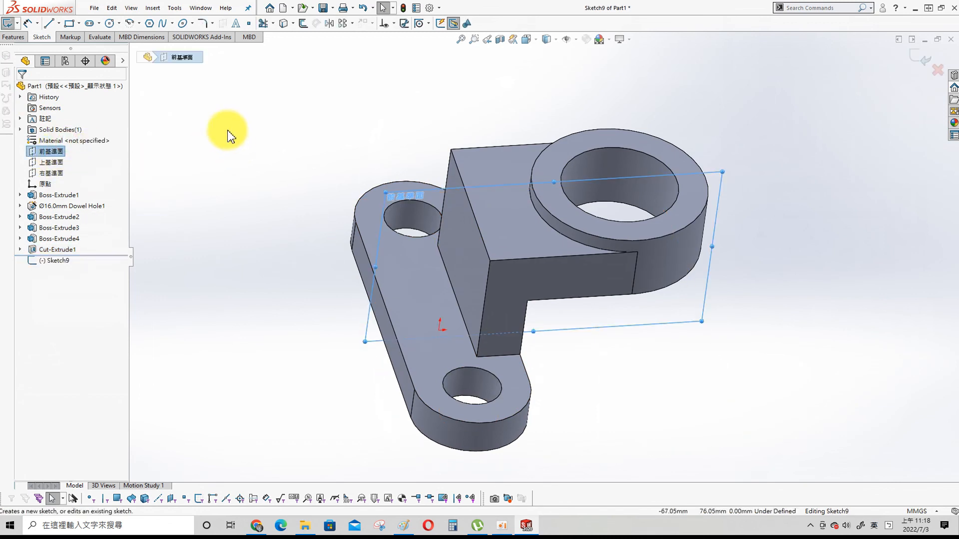
click(197, 135)
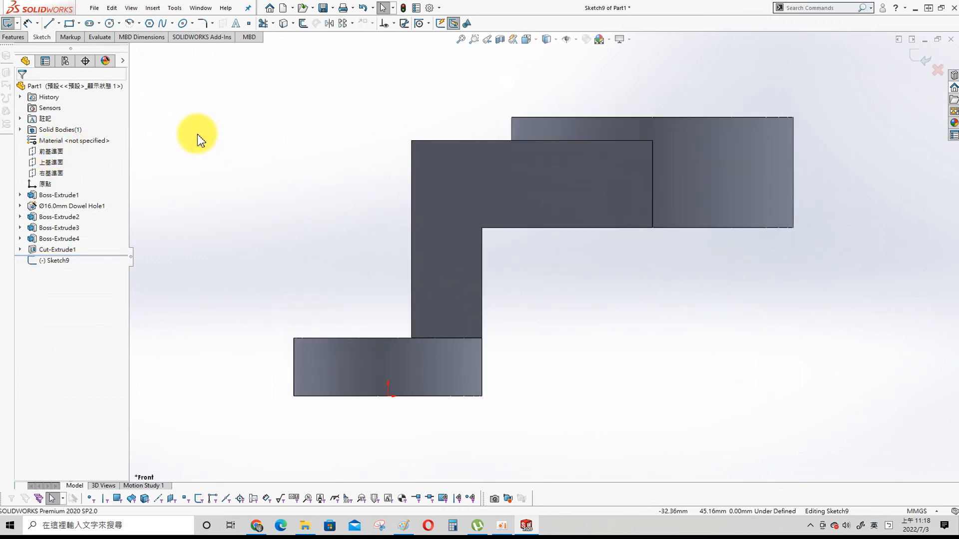
click(51, 25)
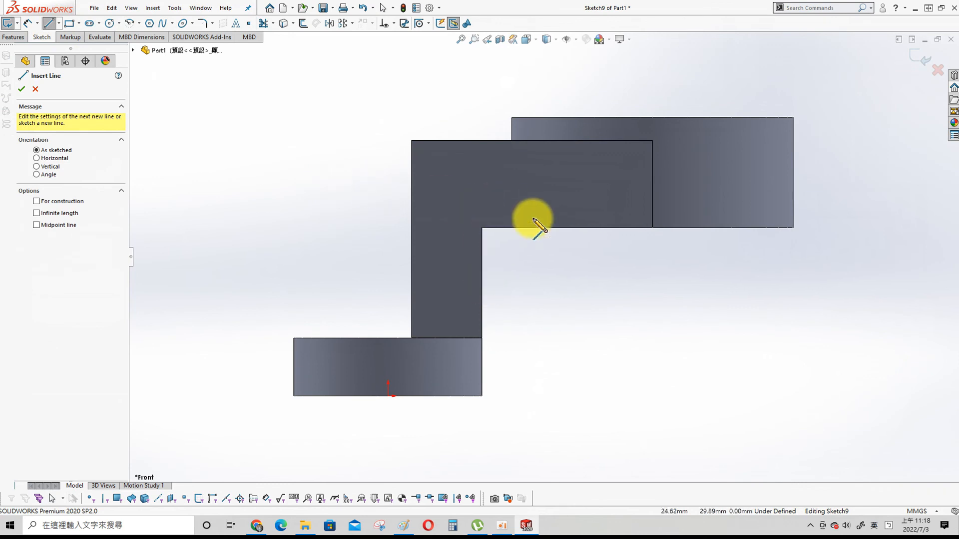
click(411, 142)
click(294, 338)
key(Escape)
key(ctrl+7)
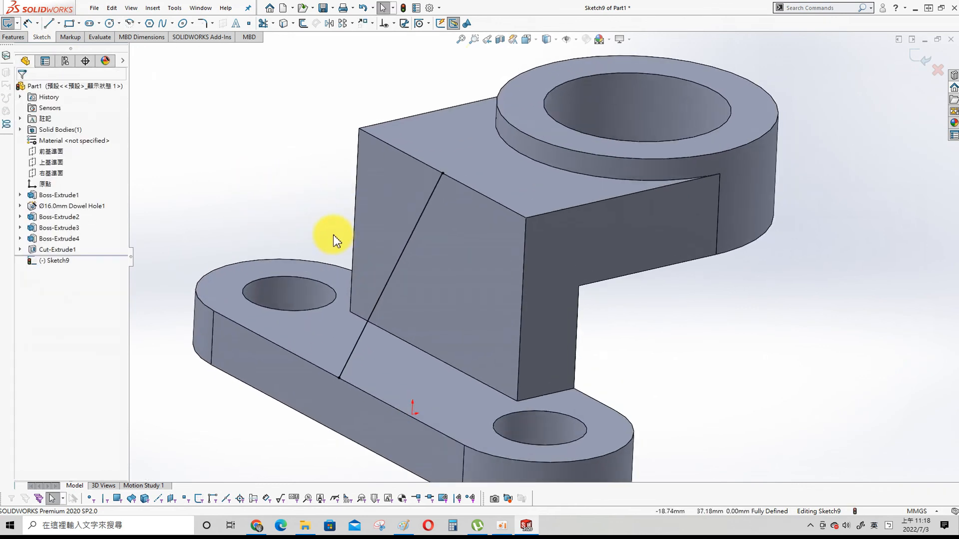
Create a rib from the slanted line with 16 mm thickness on both sides and the material side flipped.
click(176, 9)
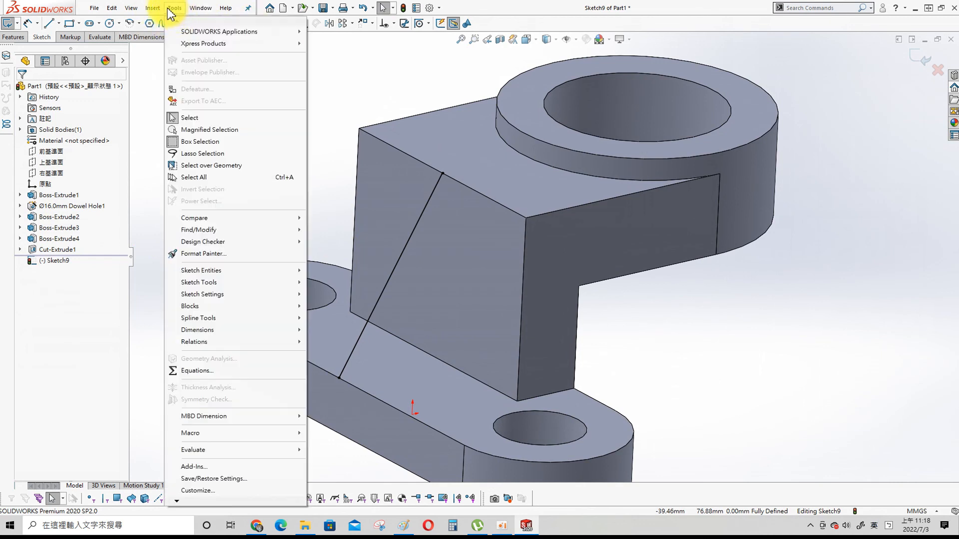
mouse_move(152, 8)
click(186, 48)
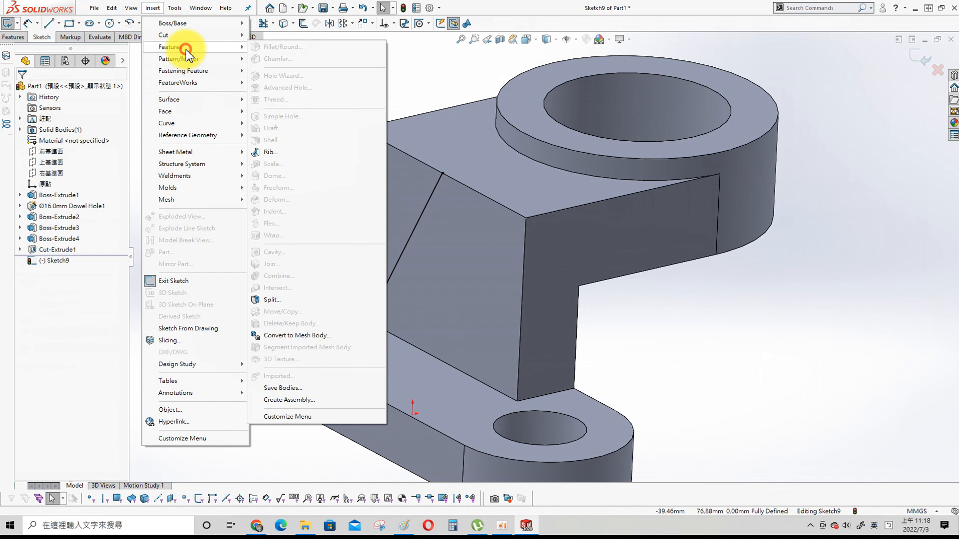
click(295, 153)
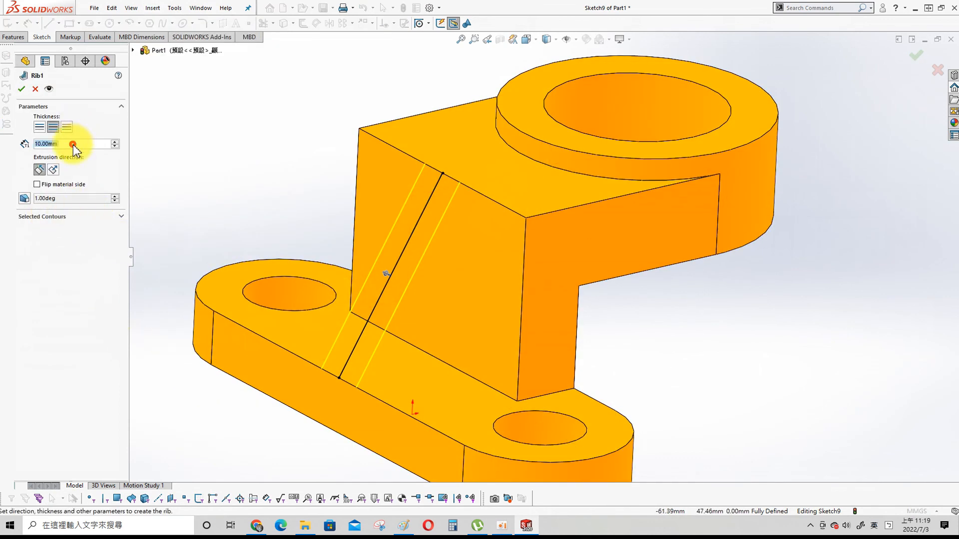
text(16)
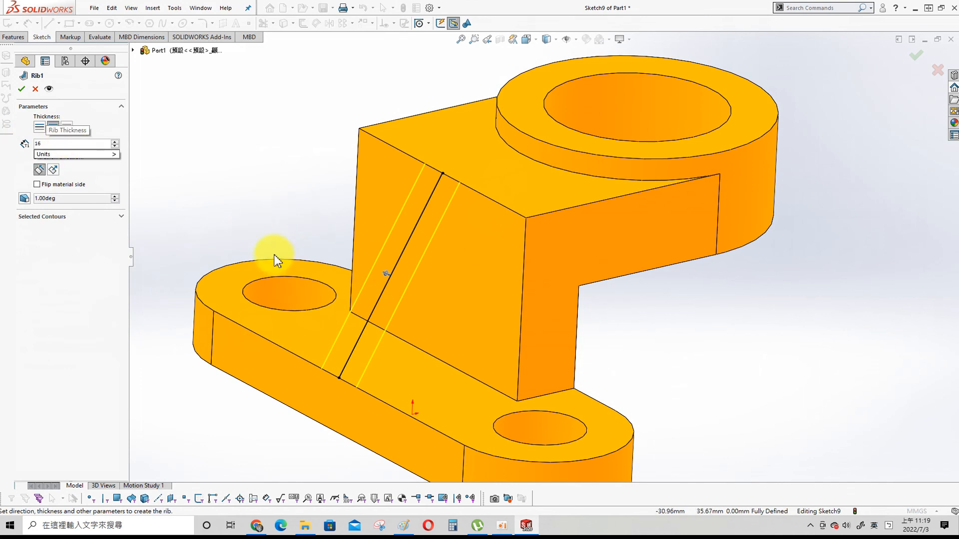
middle_drag(275, 254, 265, 240)
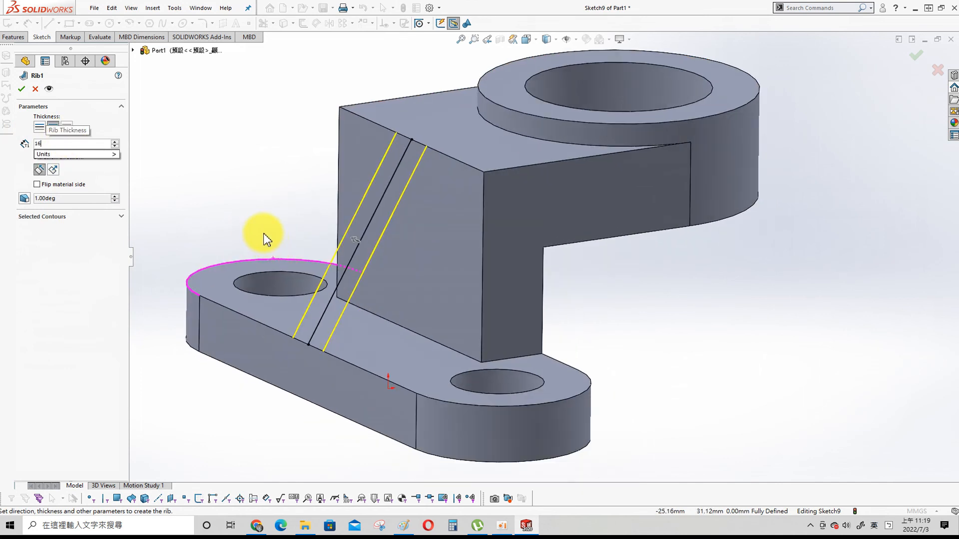
click(37, 184)
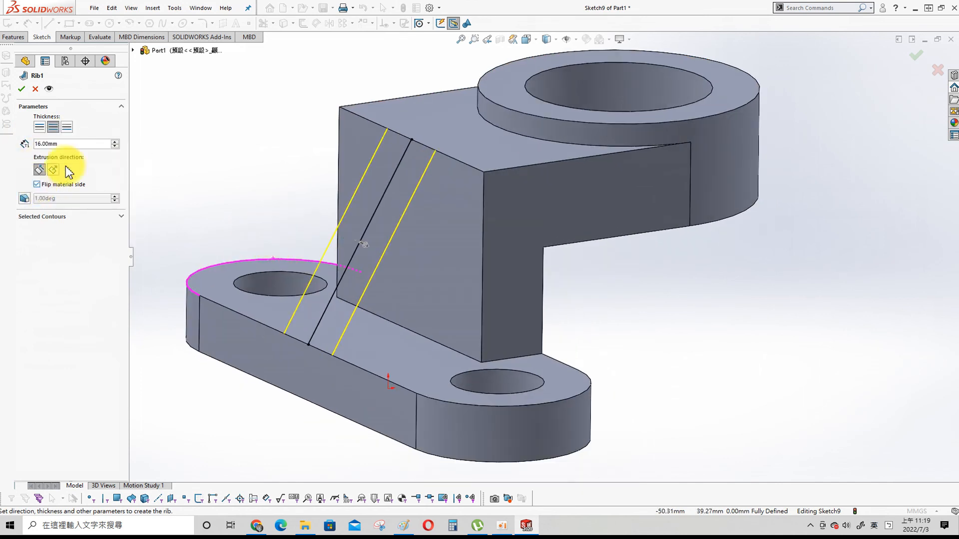
click(21, 89)
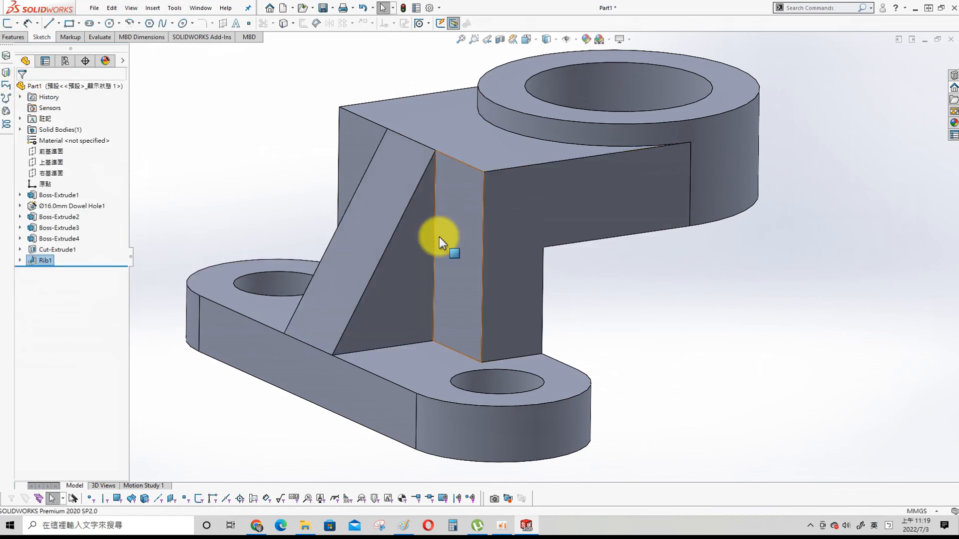
Place the EXERCISE-19 drawing in Paint beside the SOLIDWORKS model, compare the bracket's shape with it, and return to SOLIDWORKS.
middle_drag(471, 246, 745, 265)
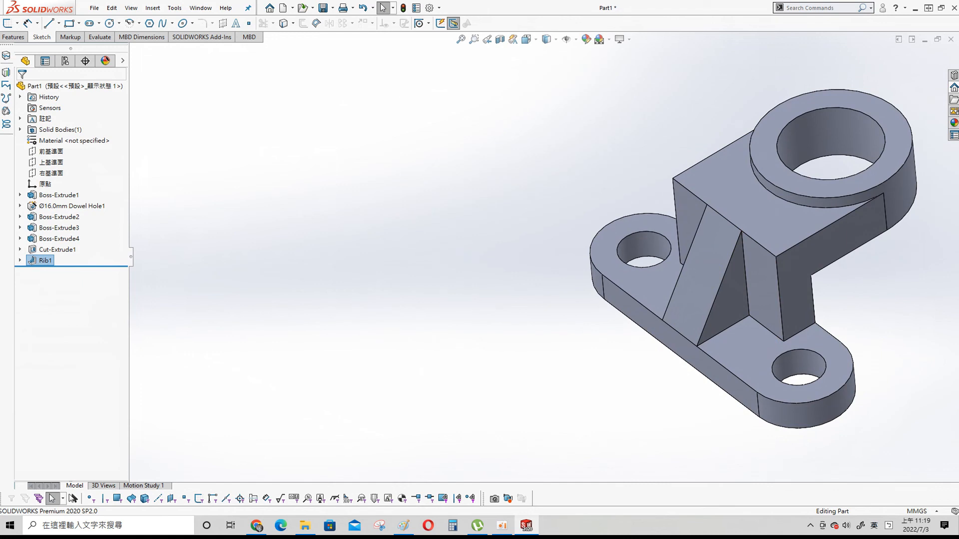
drag(0, 6, 308, 0)
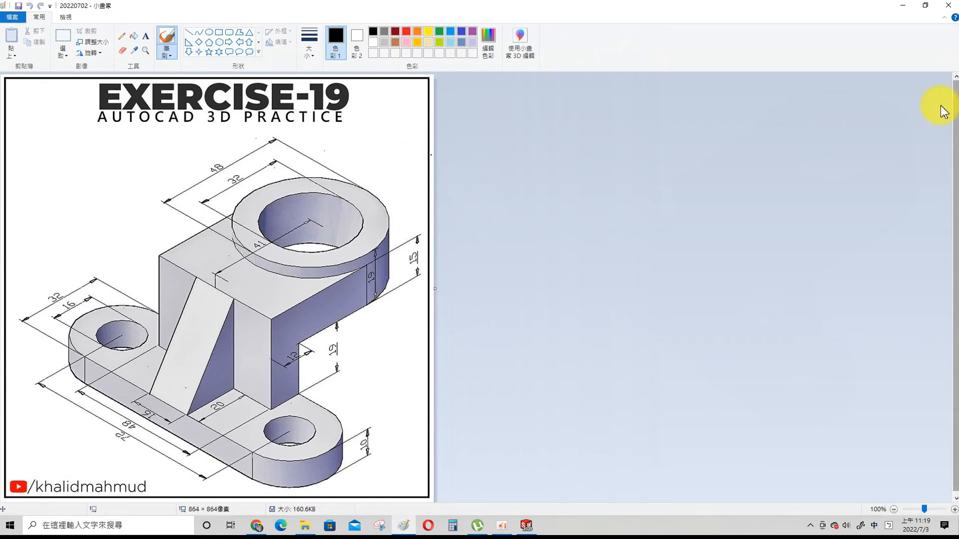
click(925, 5)
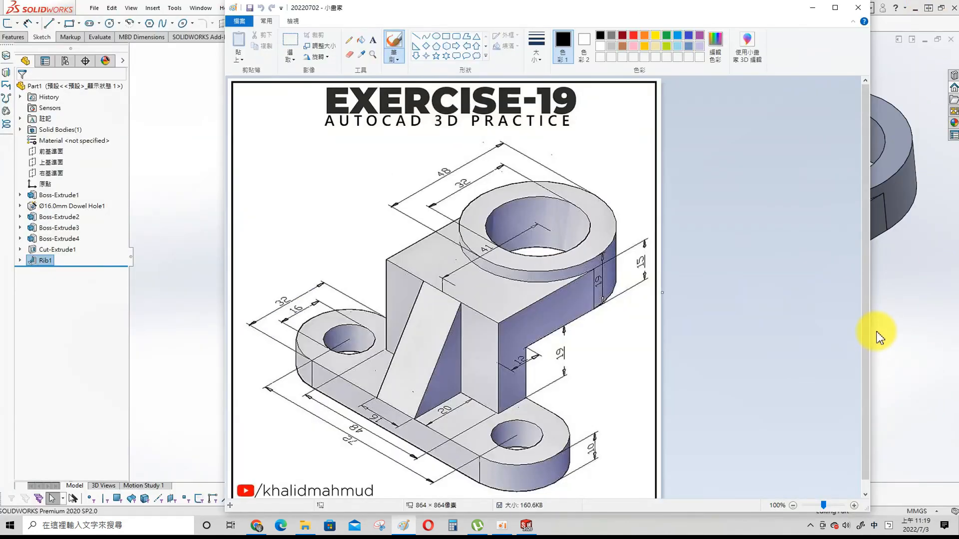
drag(869, 336, 672, 362)
mouse_move(470, 12)
mouse_down()
mouse_move(301, 20)
mouse_move(310, 12)
mouse_up()
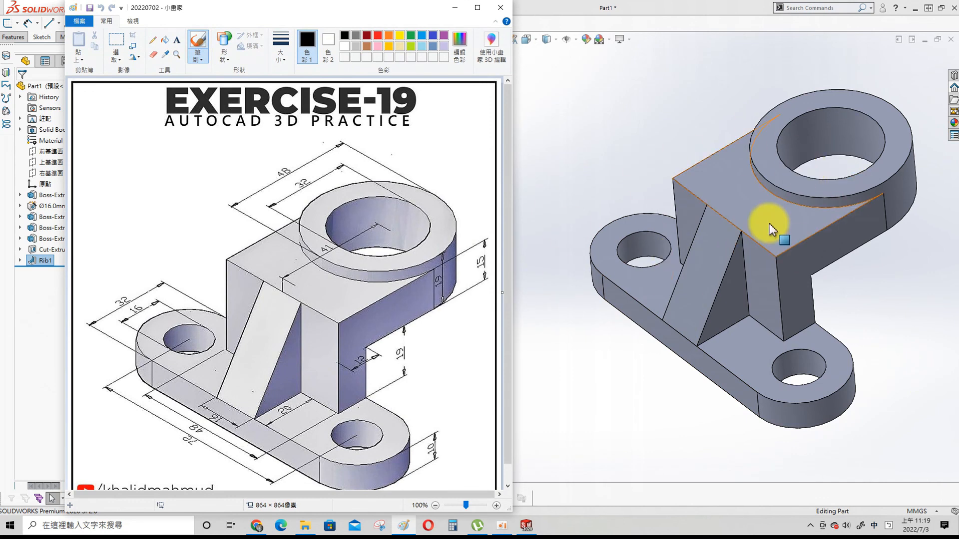
click(587, 379)
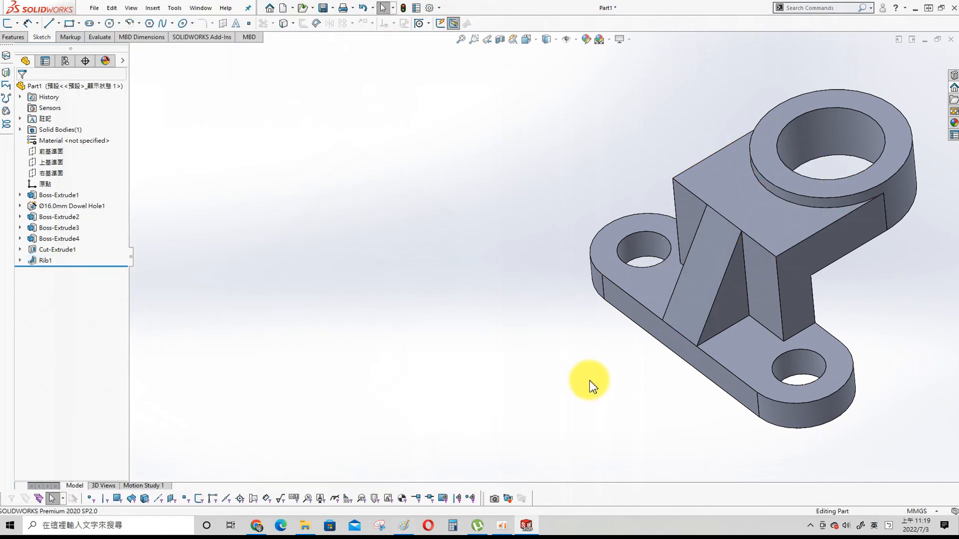